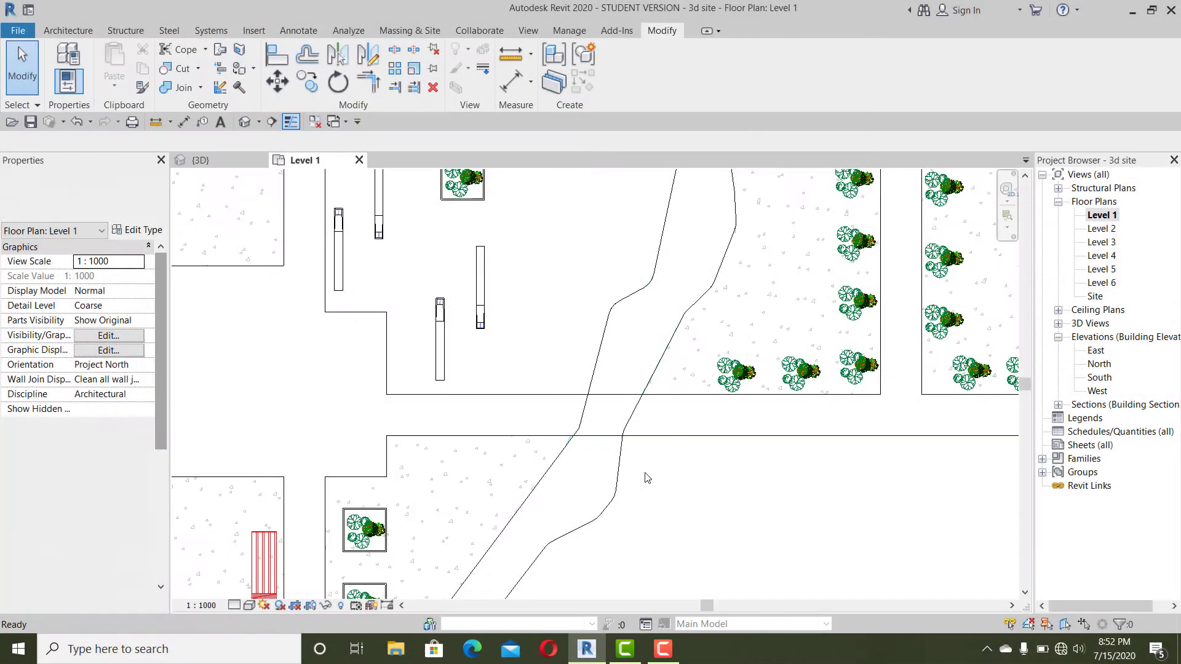
- Examine the site plan around the winding river, its road crossings, and the spot where the horizontal walkway crosses it
scroll(646, 478, down, 3)
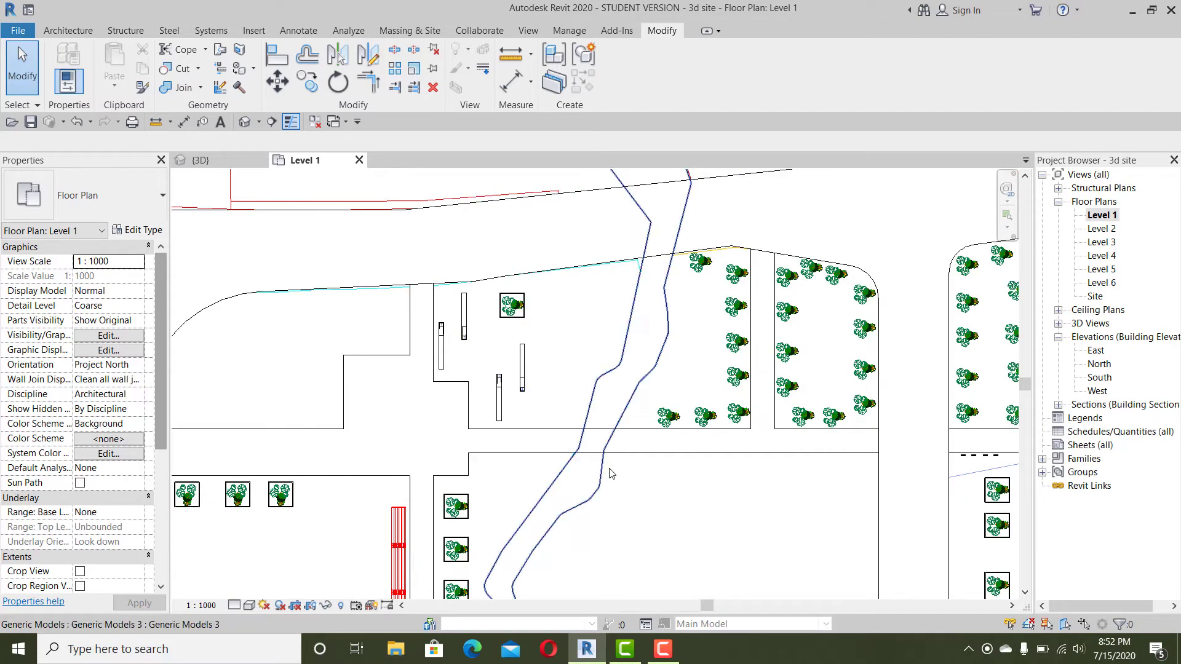
scroll(610, 473, up, 2)
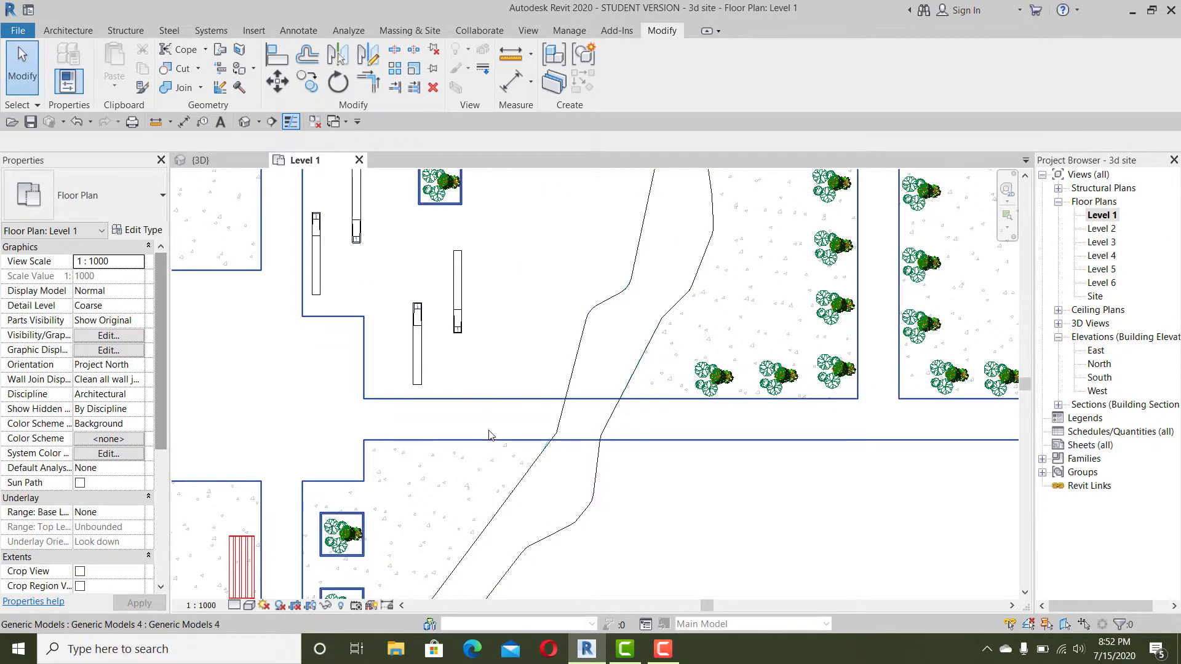
scroll(545, 433, down, 1)
scroll(578, 449, up, 2)
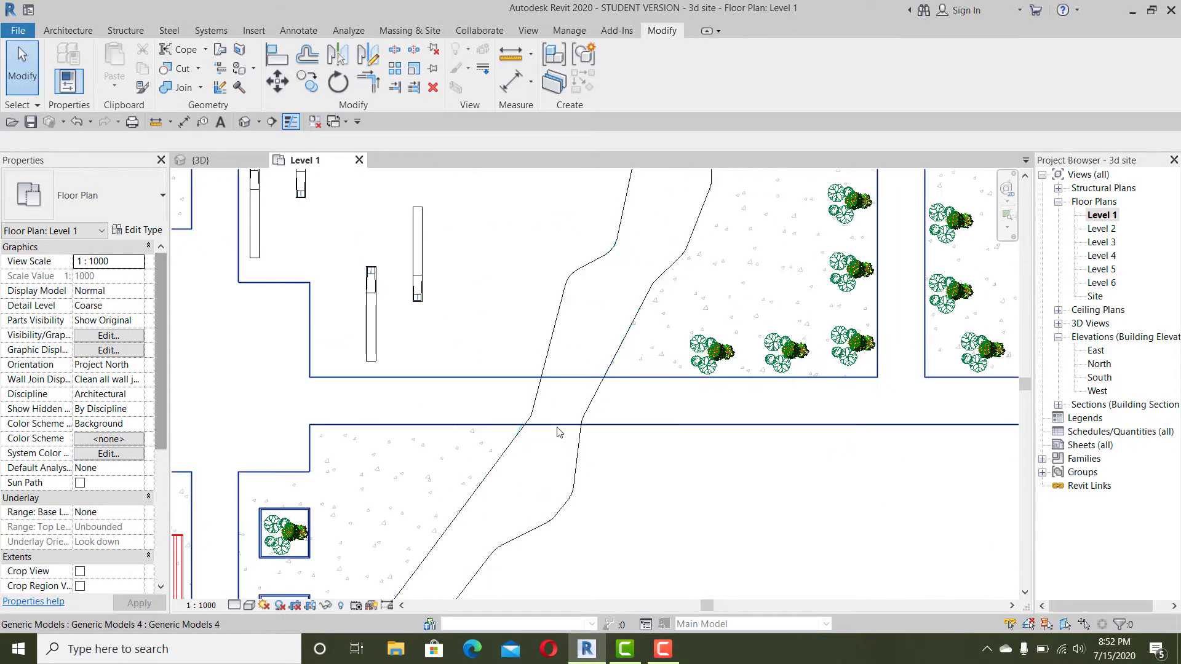
middle_drag(566, 436, 573, 445)
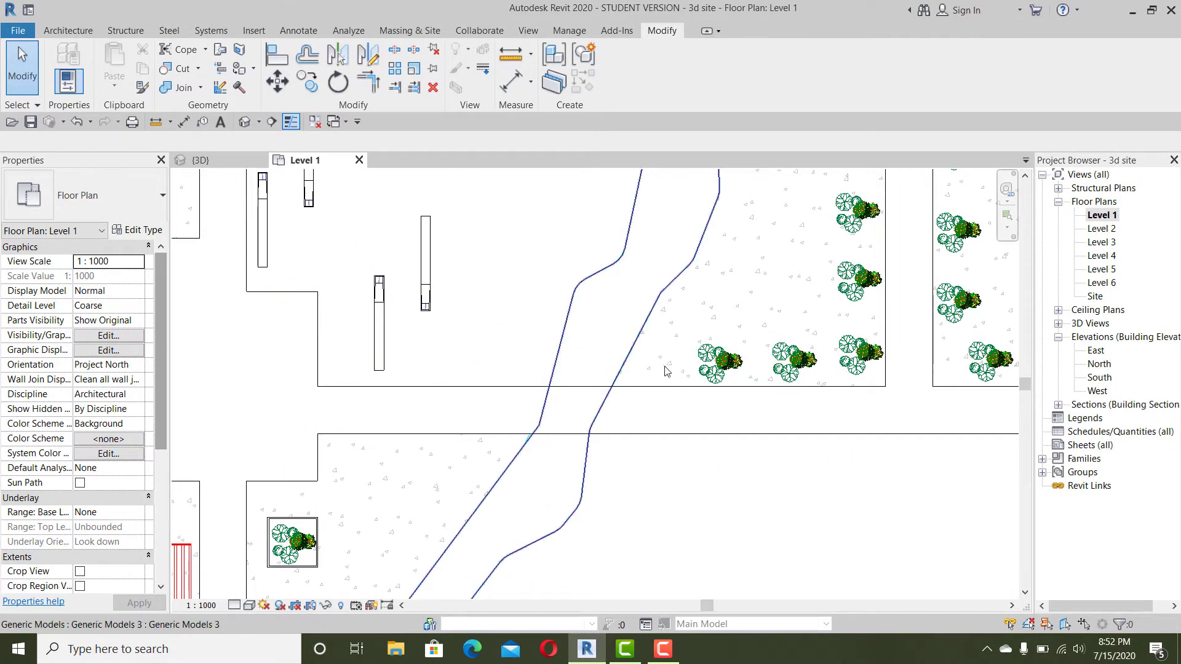
scroll(533, 442, down, 1)
scroll(532, 429, up, 1)
scroll(532, 429, down, 3)
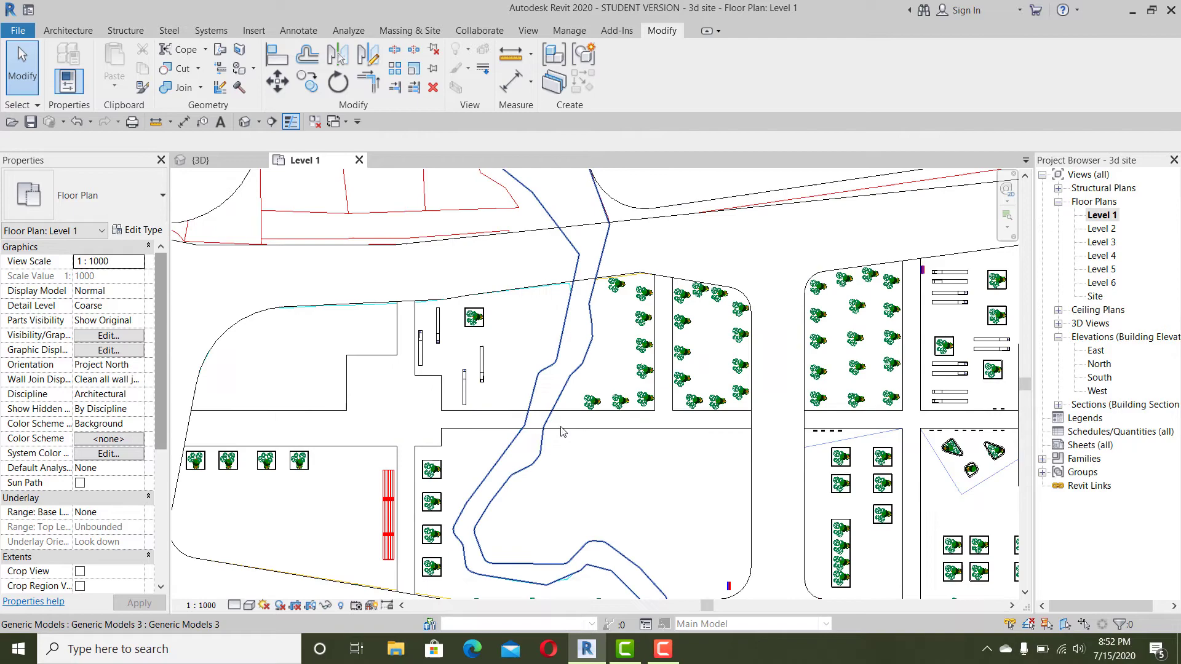
scroll(388, 387, down, 1)
scroll(584, 414, down, 4)
middle_drag(788, 449, 544, 418)
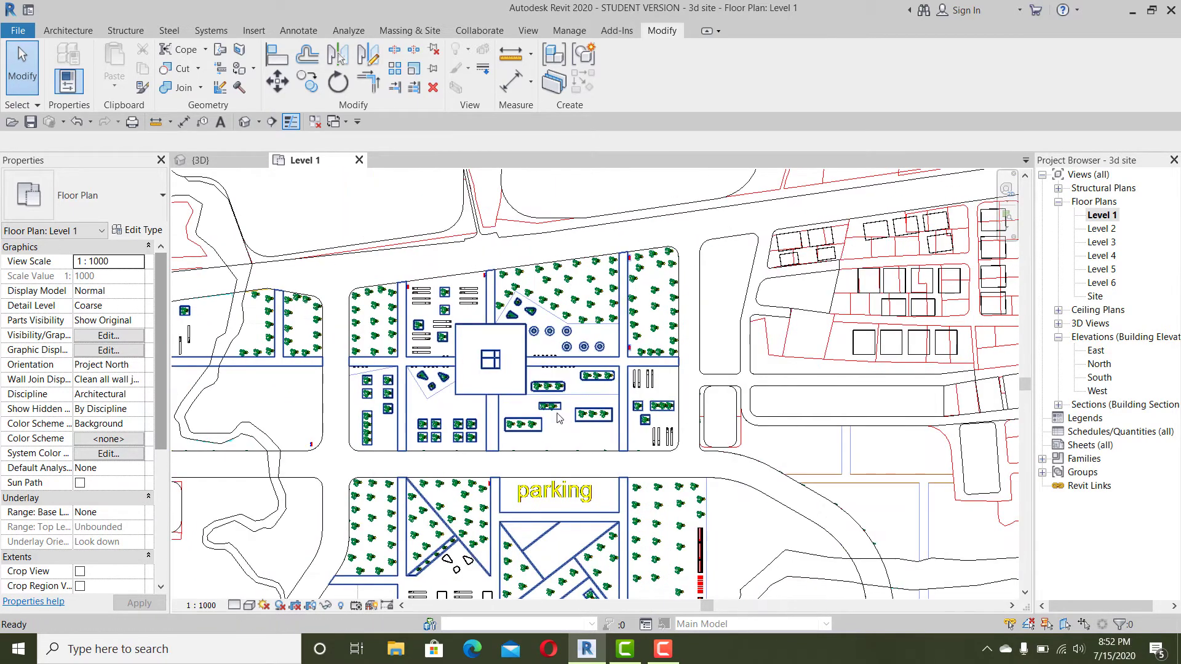
scroll(533, 416, down, 2)
middle_drag(705, 419, 639, 364)
scroll(784, 487, up, 1)
scroll(815, 490, up, 1)
scroll(733, 510, up, 2)
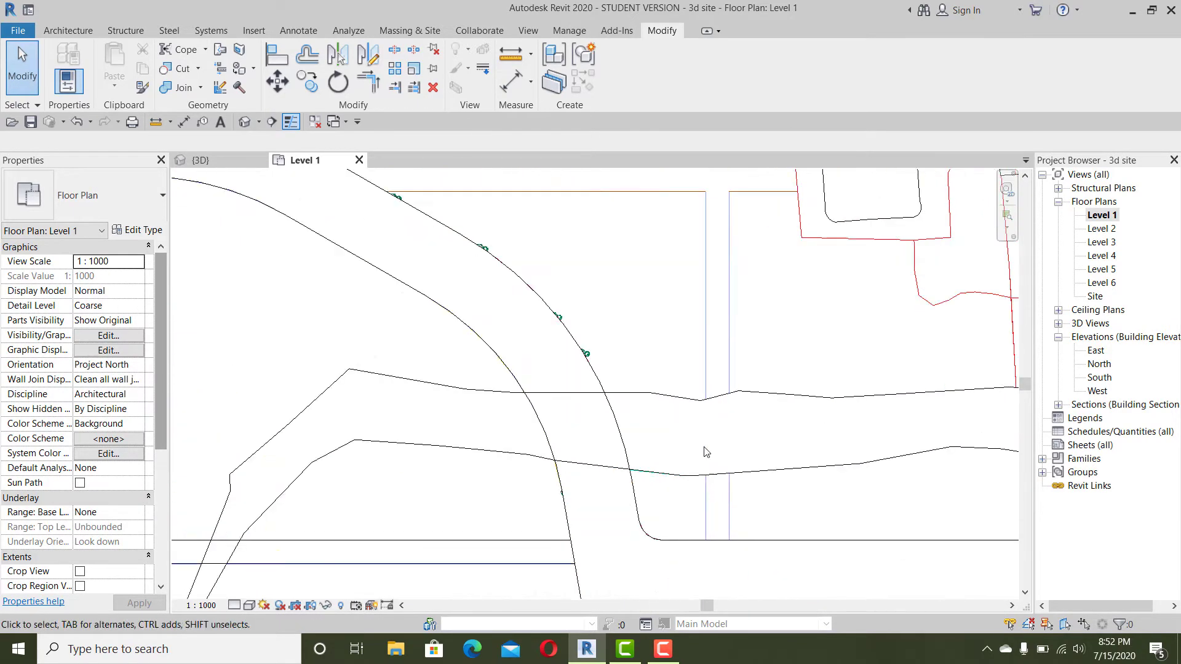
scroll(685, 412, down, 1)
scroll(424, 390, down, 1)
middle_drag(382, 380, 1084, 495)
scroll(497, 406, up, 5)
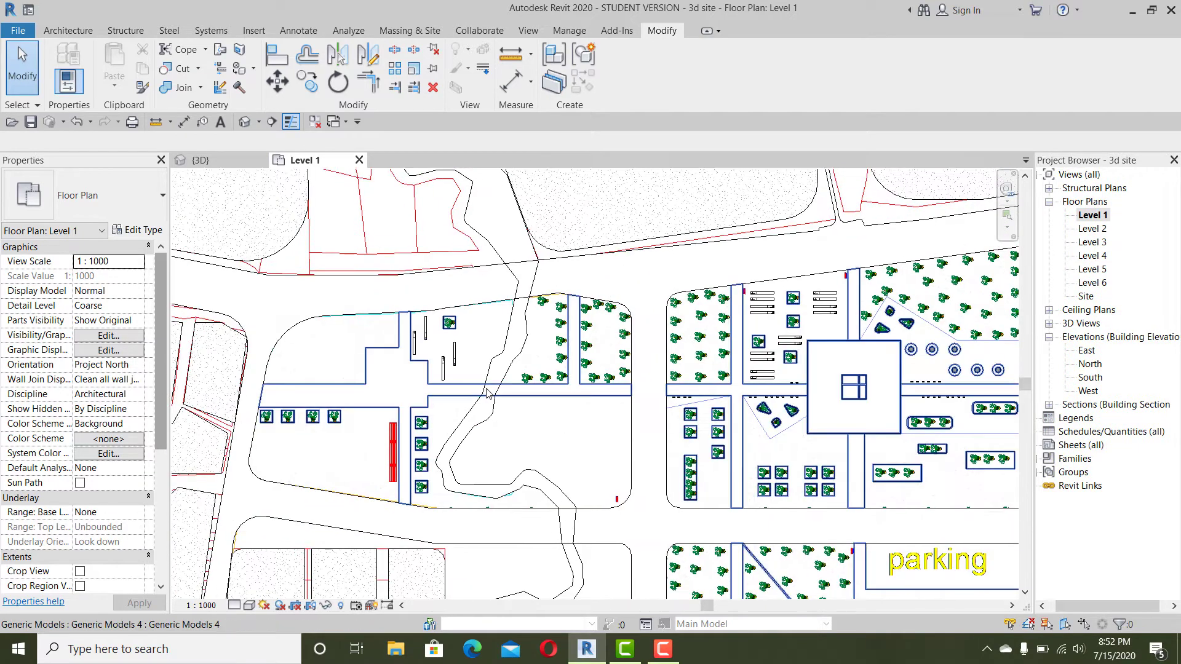
scroll(472, 376, down, 1)
scroll(382, 356, up, 3)
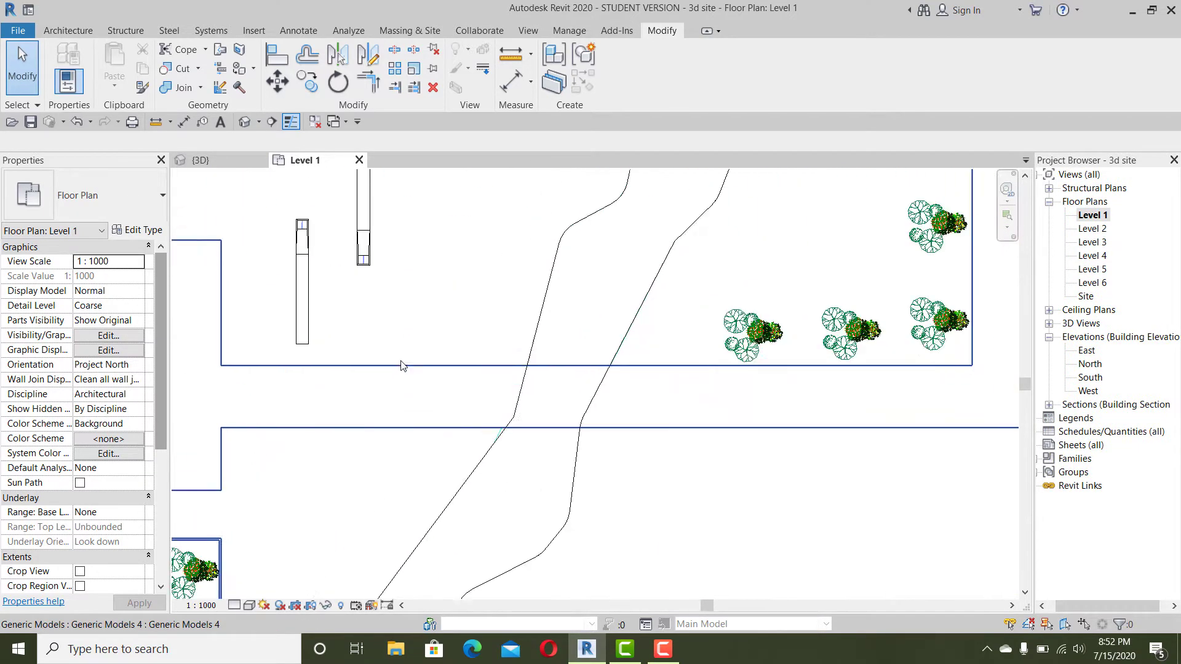
scroll(503, 424, up, 2)
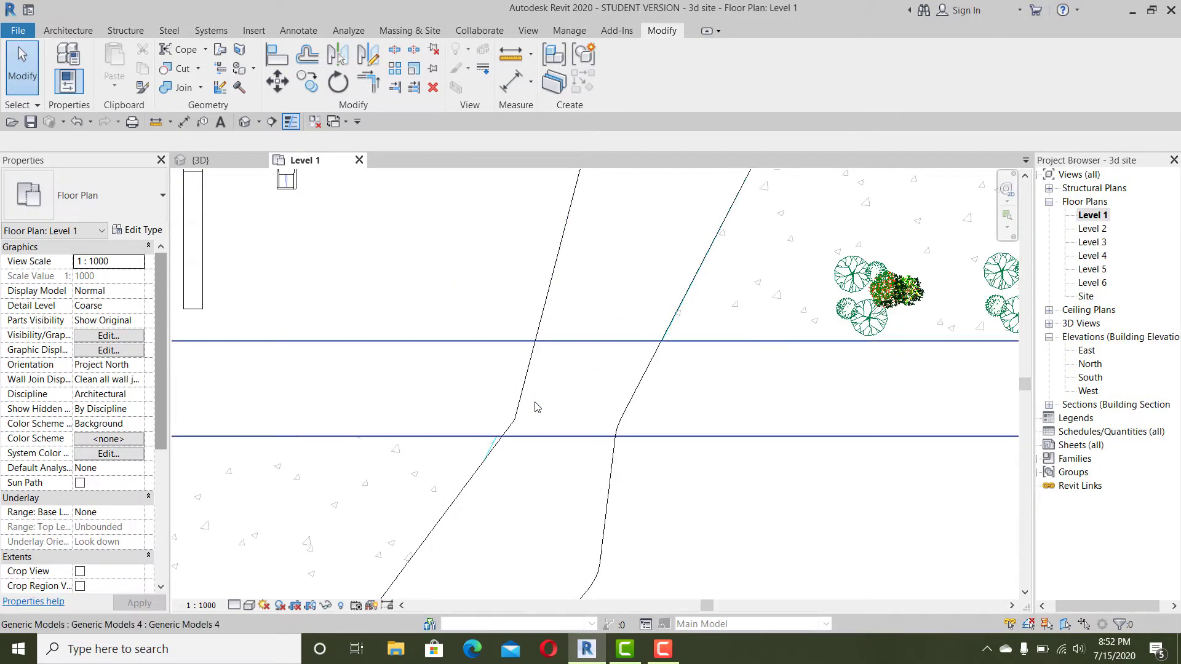
- Draw two parallel horizontal reference planes across the river, one above and one below the walkway
key(p)
middle_drag(380, 260, 377, 311)
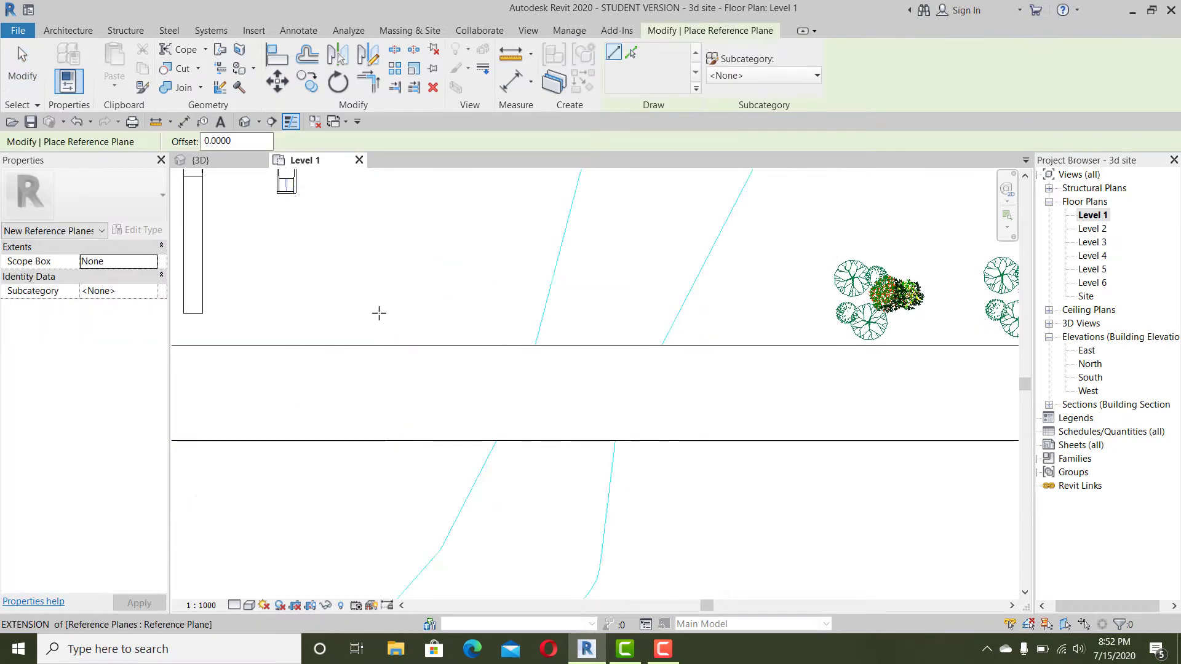
click(377, 301)
click(799, 303)
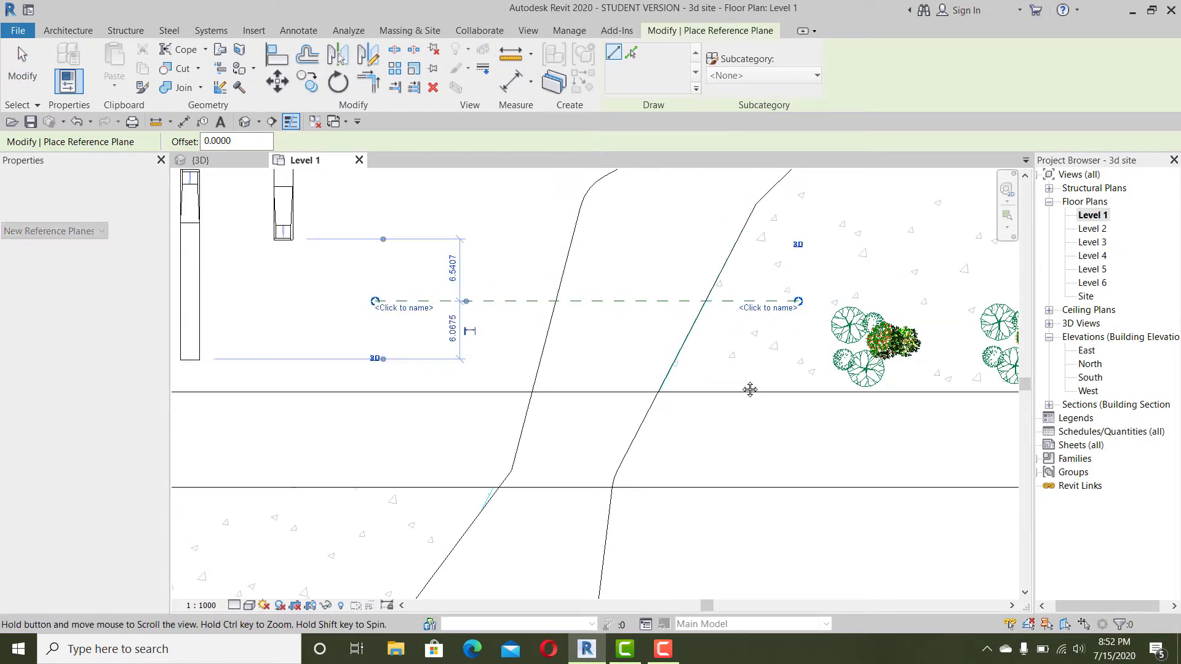
scroll(749, 390, down, 1)
click(474, 397)
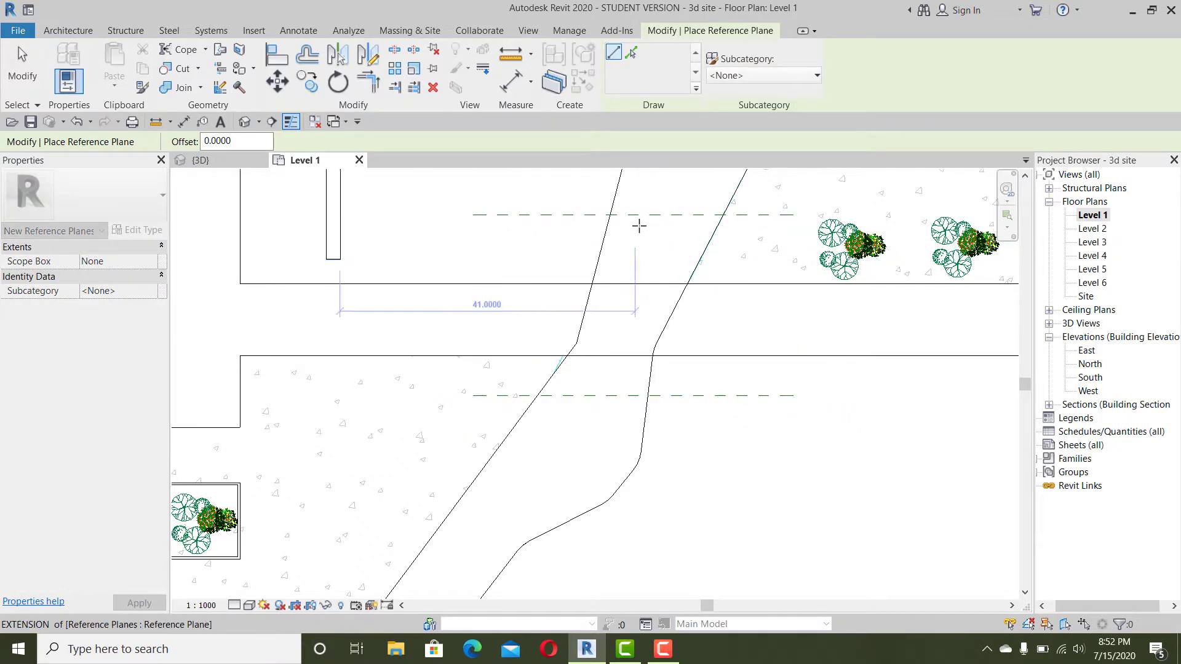
key(Escape)
key(Escape)
- Move both horizontal reference planes closer to the walkway edges, aligning the upper one with the end of the nearby bench
click(549, 219)
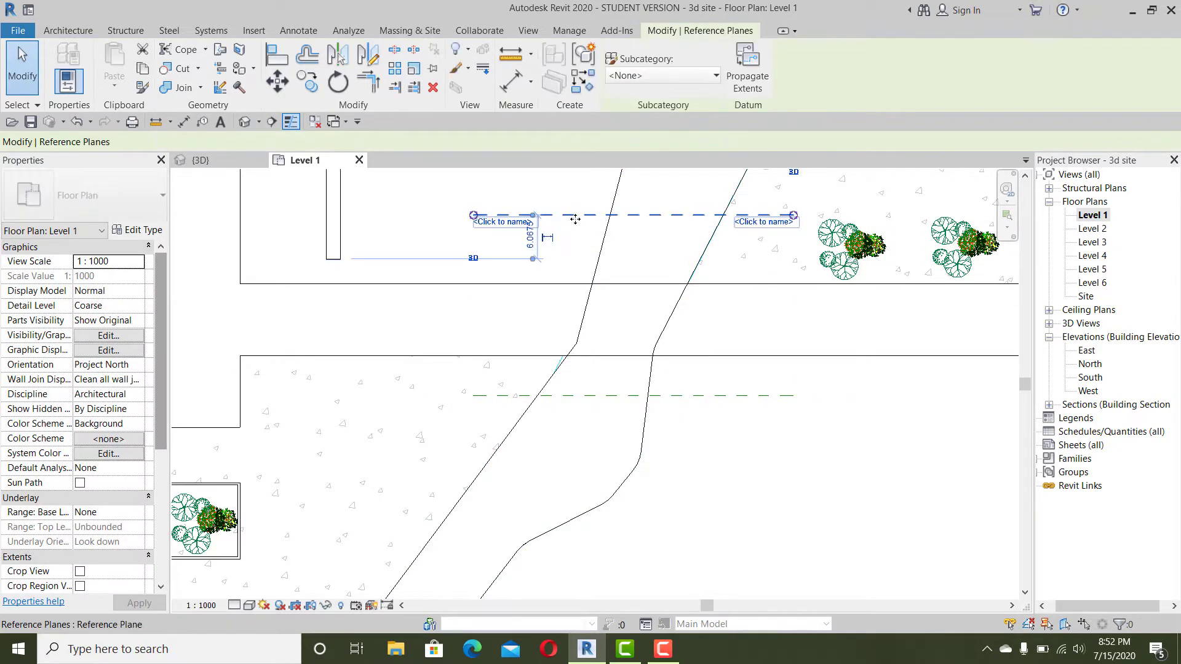
drag(574, 216, 573, 269)
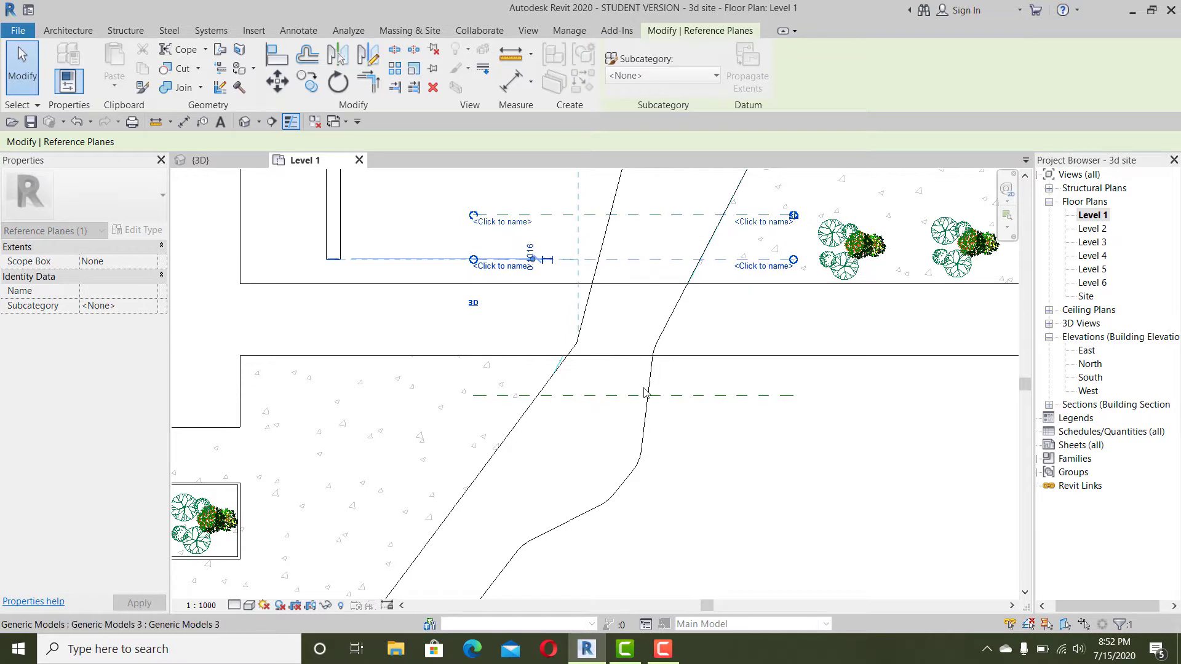
click(732, 401)
drag(685, 396, 679, 365)
key(Escape)
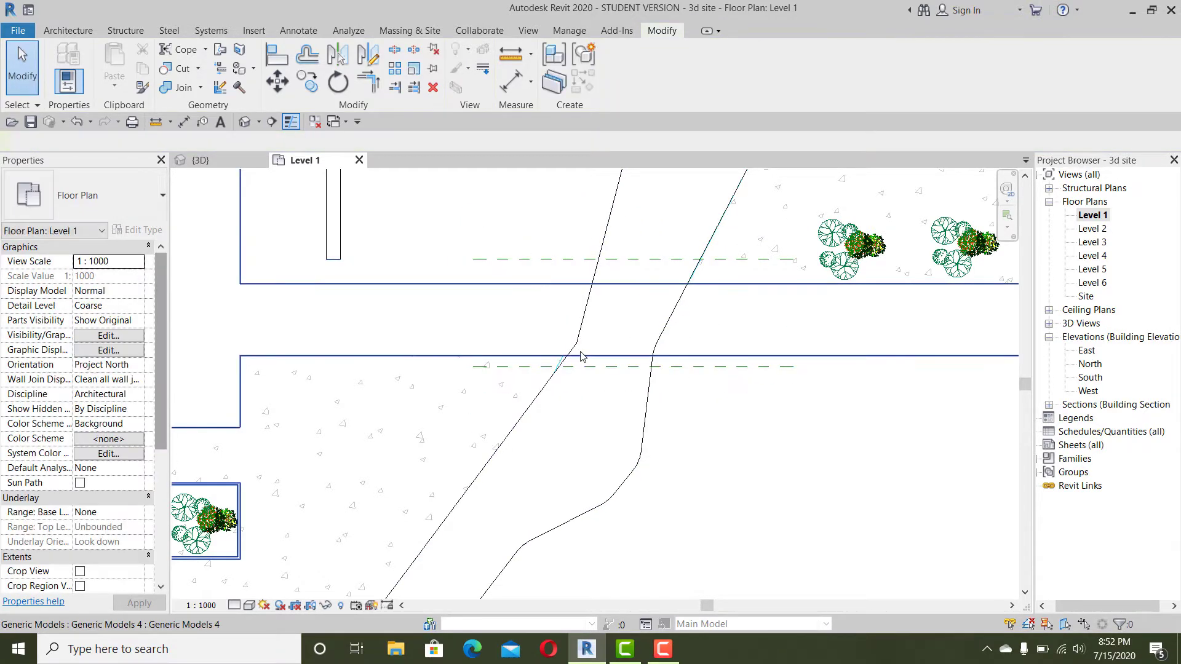
- Draw two vertical reference planes crossing the horizontal ones, one on each side of the river
key(r)
key(p)
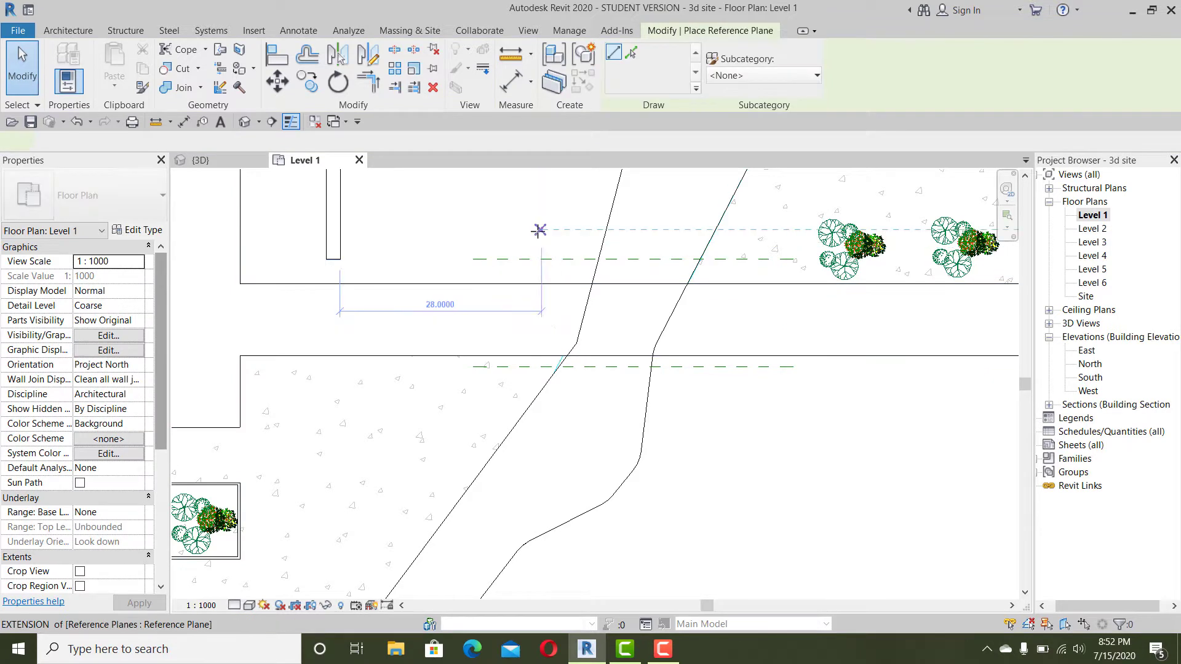
click(536, 231)
click(536, 415)
click(743, 244)
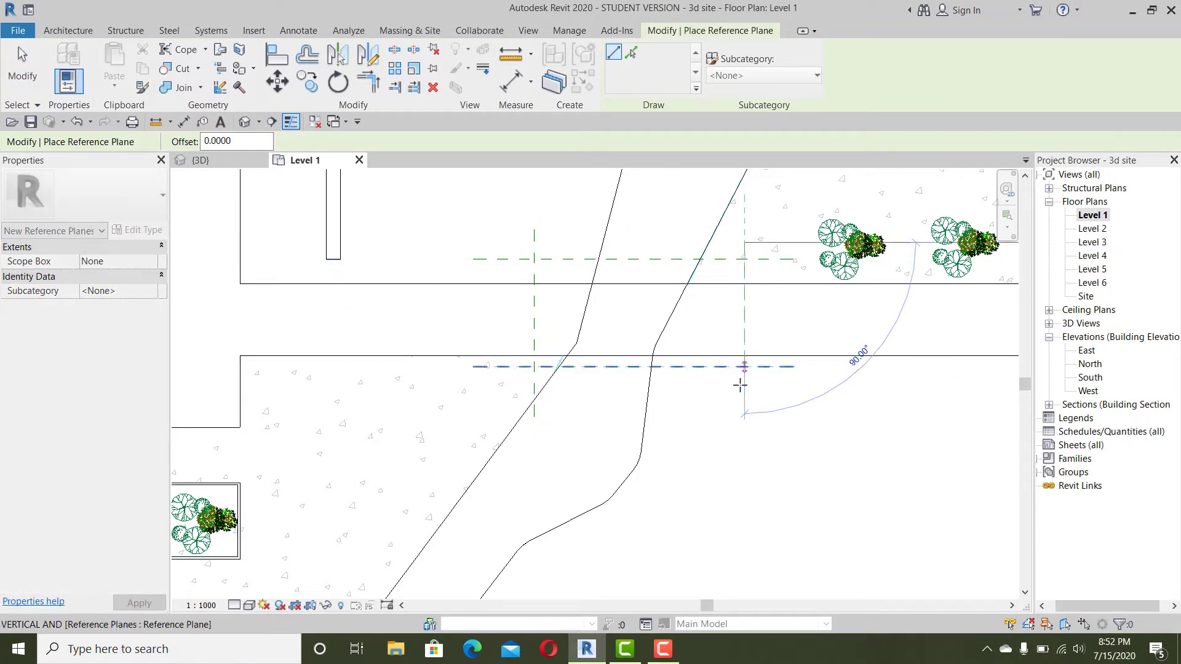
click(742, 406)
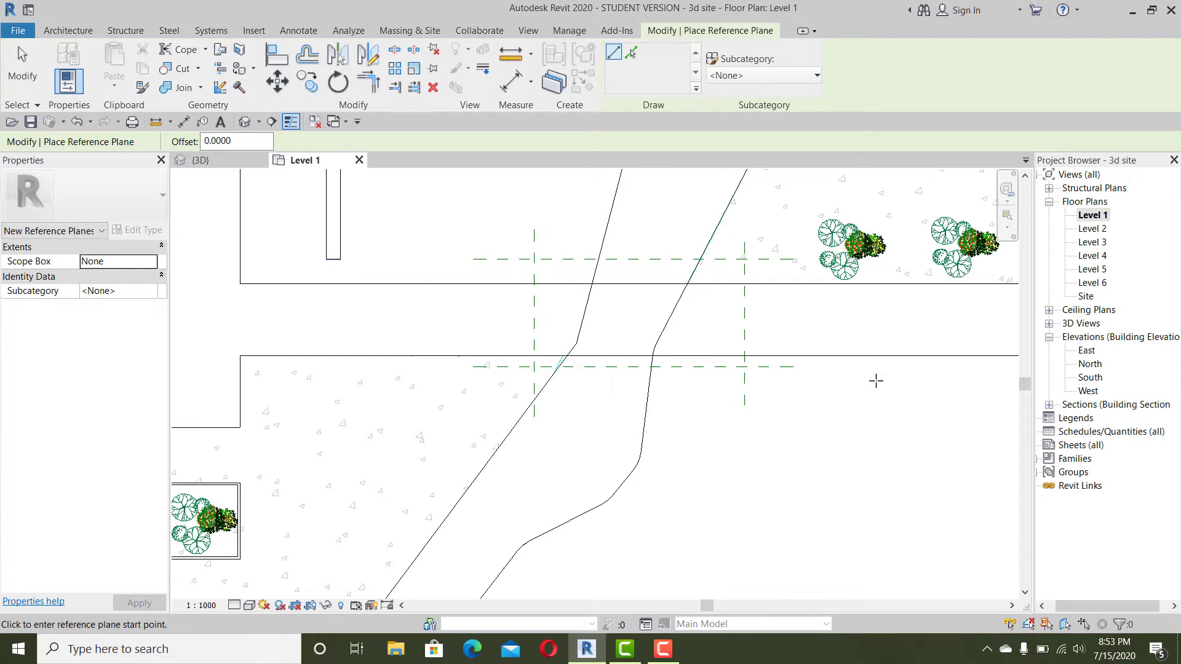
scroll(717, 356, up, 3)
middle_drag(717, 356, 759, 413)
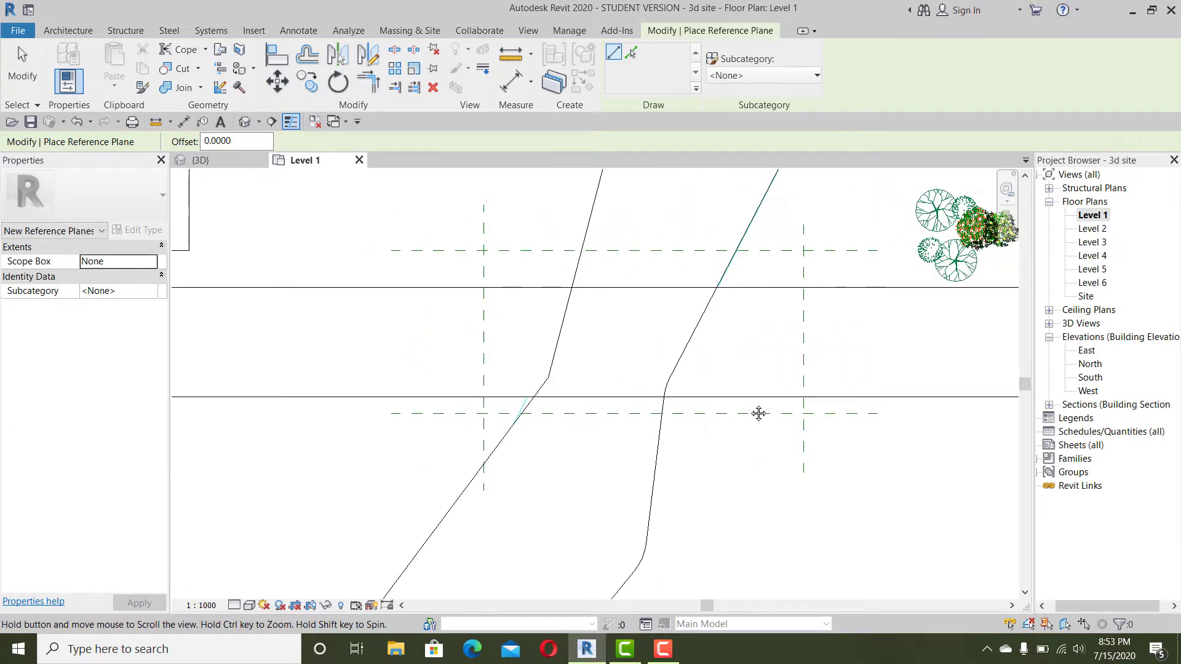
key(Escape)
- Set the spacing between the two horizontal reference planes to 15 and name the lower plane 1
click(478, 264)
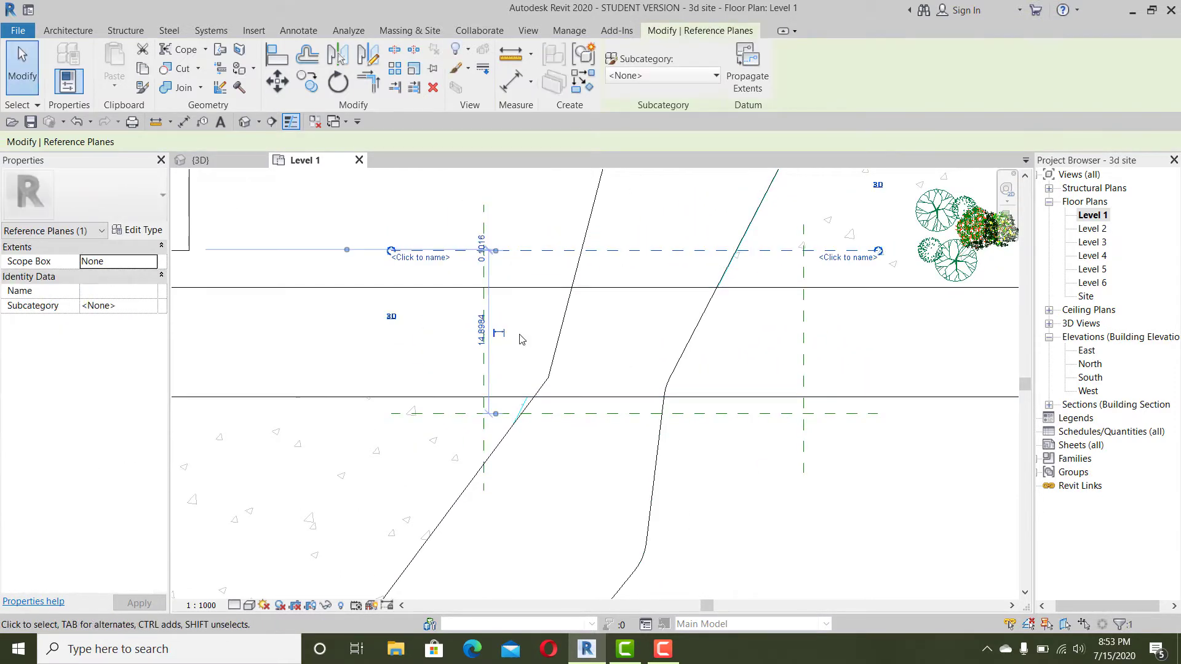
key(Escape)
click(444, 406)
click(437, 421)
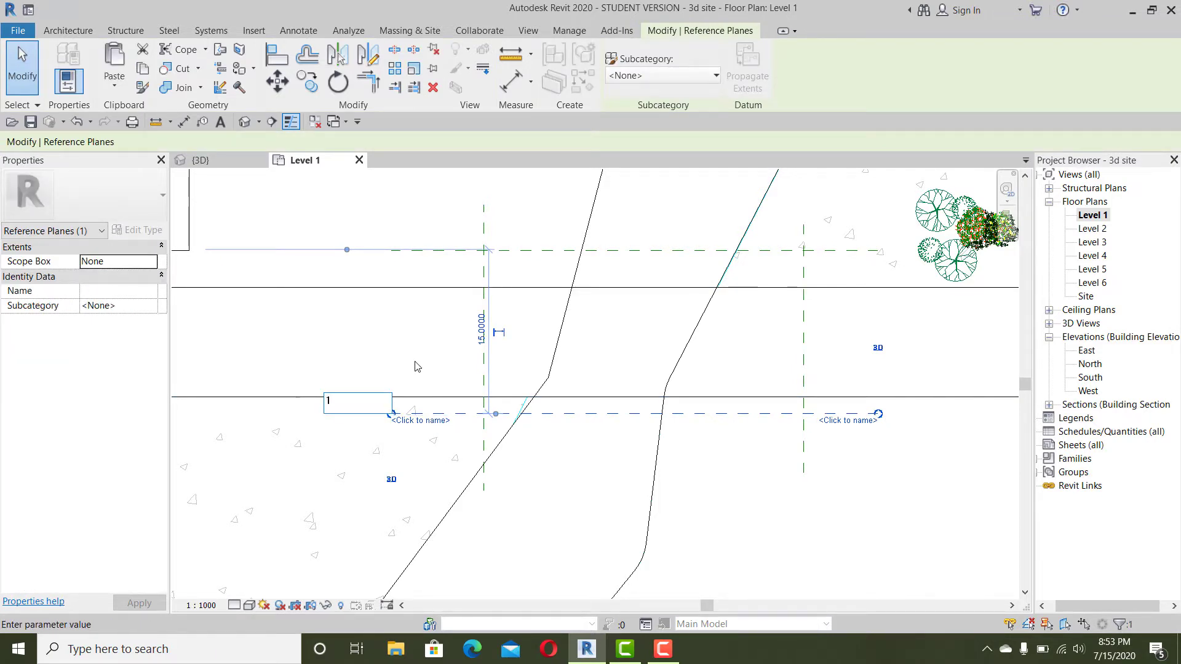
key(Return)
scroll(473, 364, down, 3)
key(Escape)
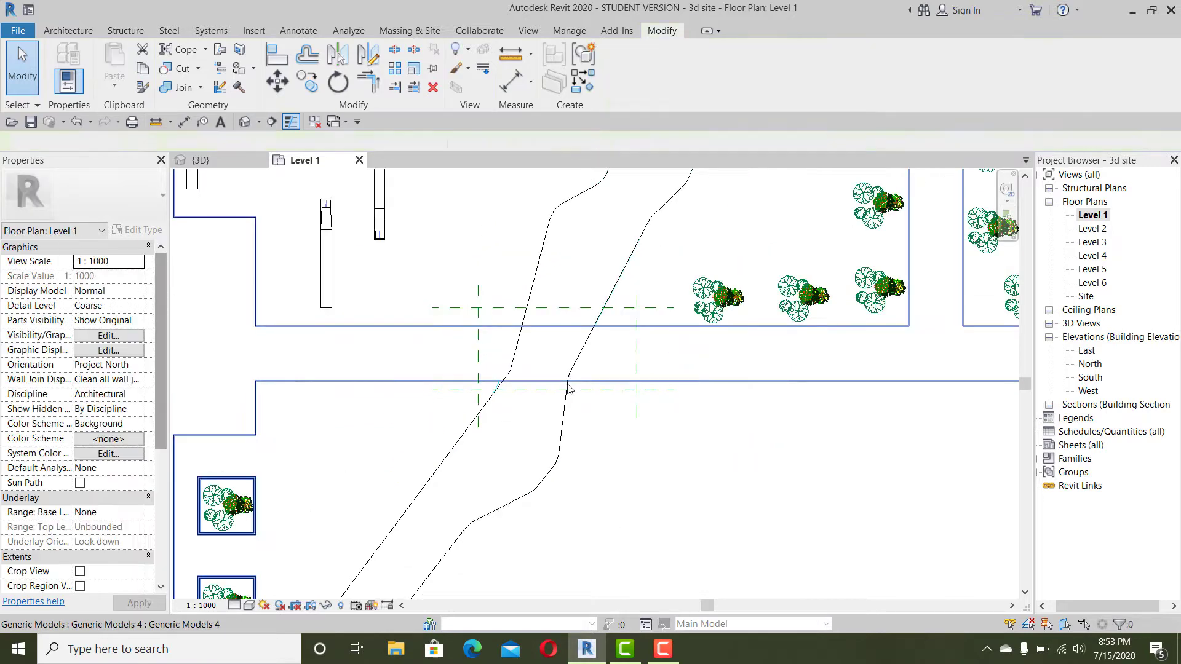
- Place a horizontal building section just below the reference planes and extend its view depth past the upper one
key(s)
key(e)
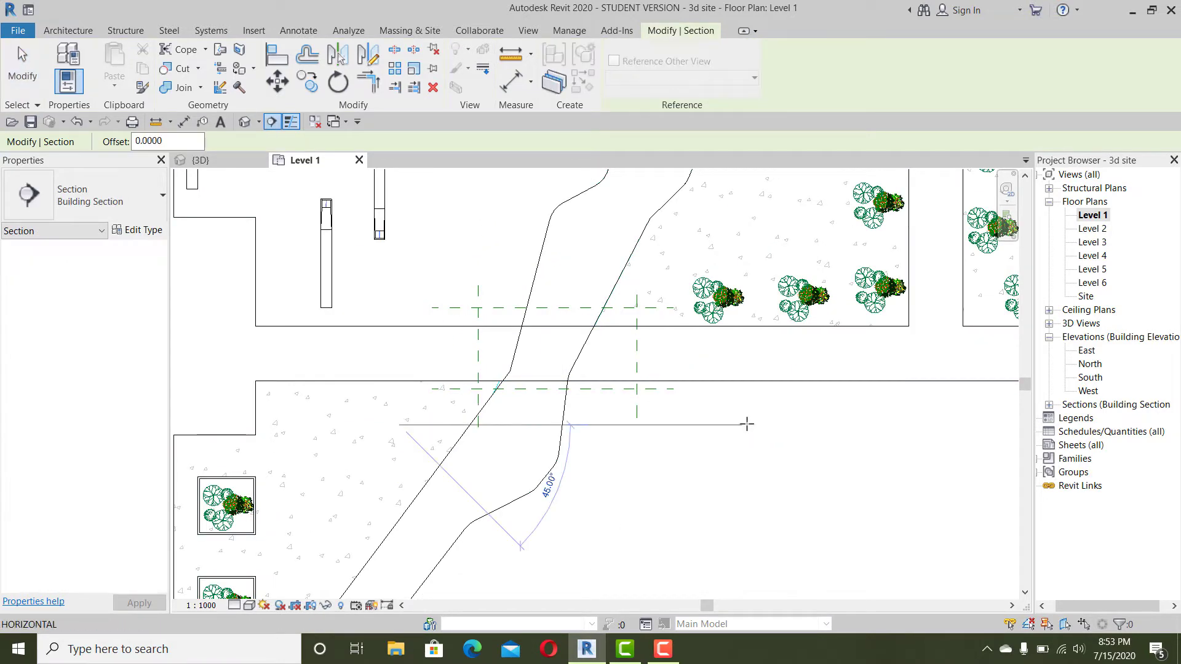
click(745, 424)
key(Escape)
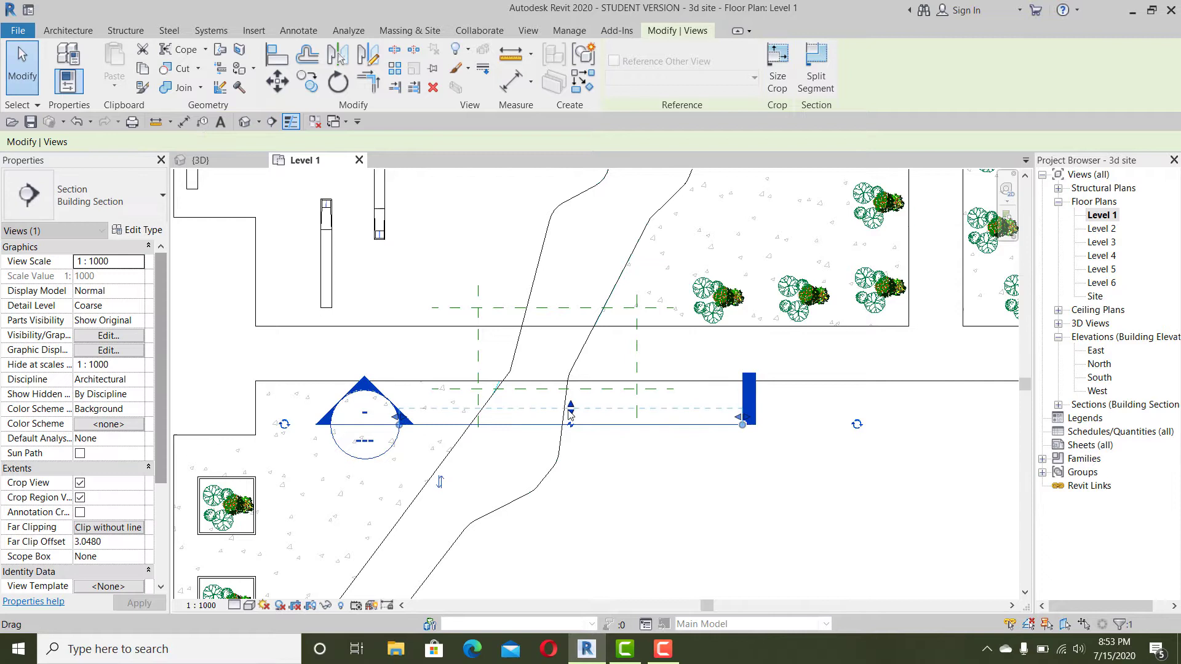
drag(568, 405, 585, 311)
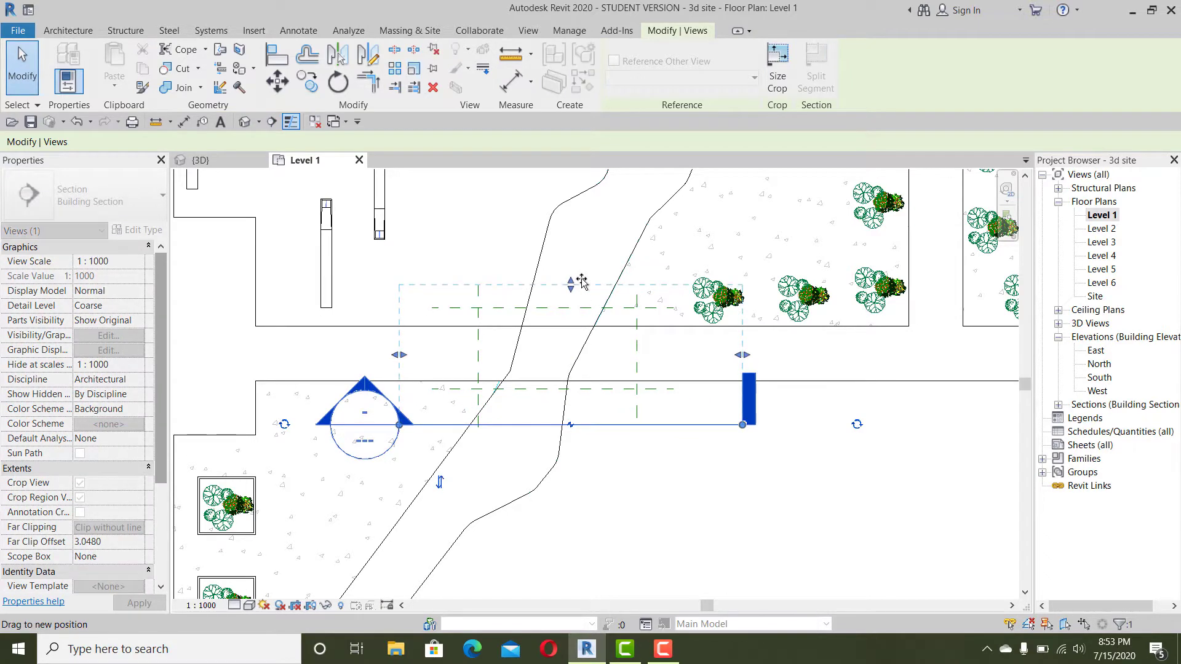
click(585, 270)
- Open the new section's view and frame its whole crop region
double_click(374, 387)
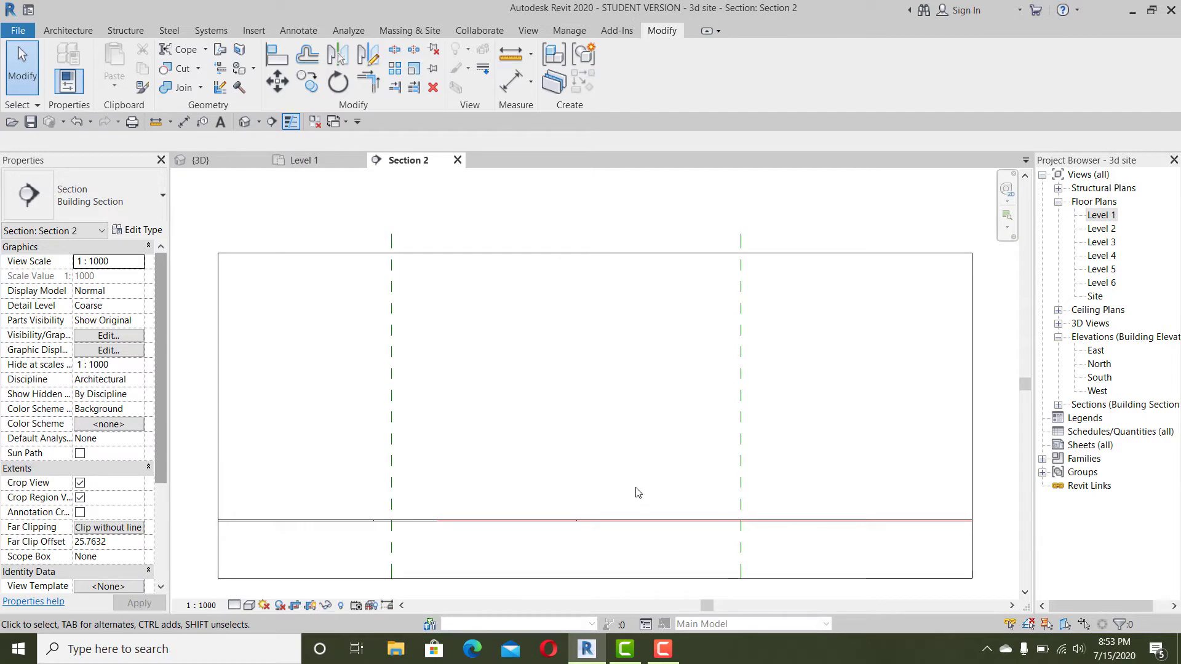
scroll(636, 488, down, 5)
scroll(636, 484, up, 2)
middle_drag(636, 483, 592, 408)
scroll(592, 408, up, 2)
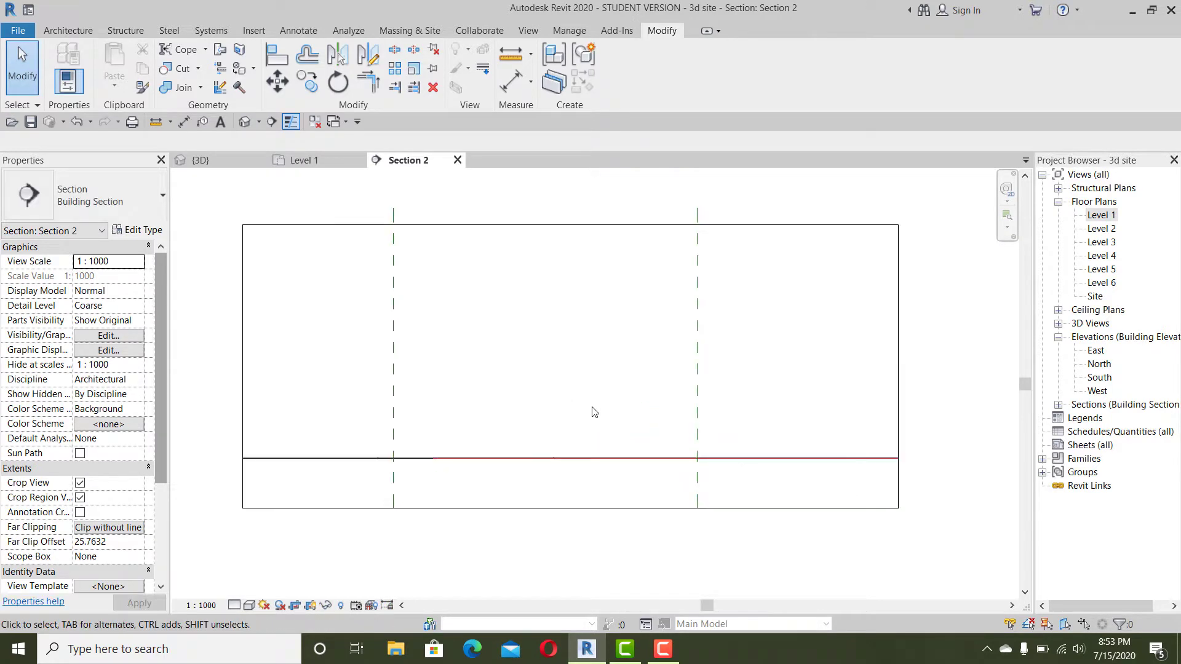
- Start a new in-place mass in the section view, accepting its name
click(83, 29)
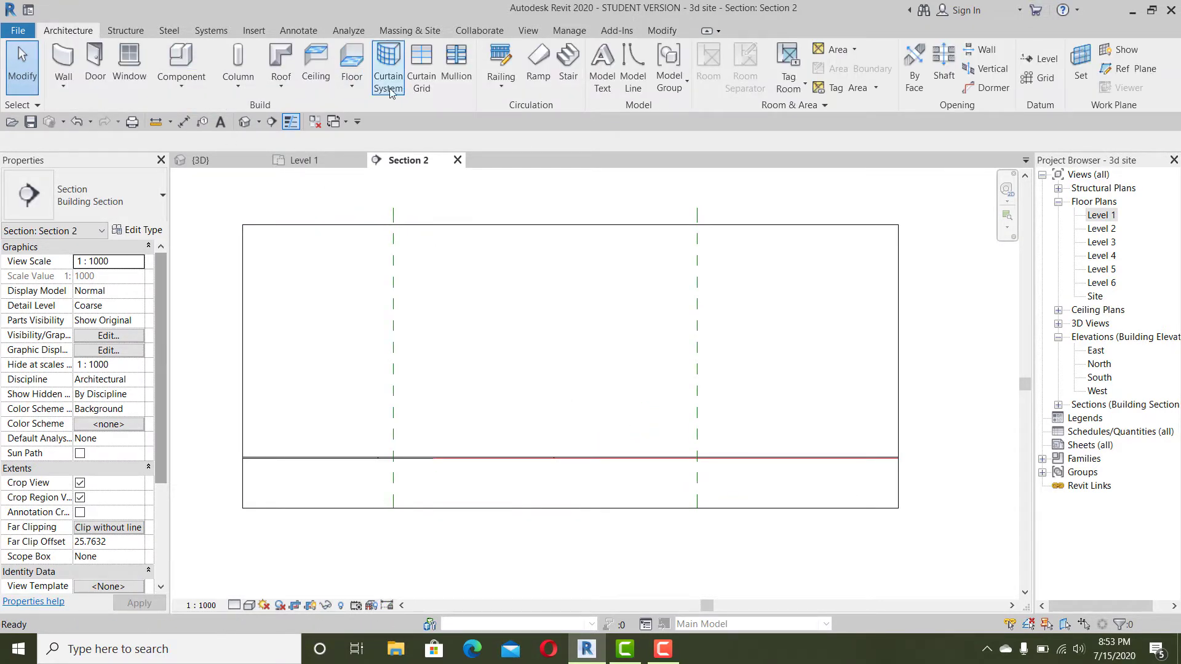
click(406, 30)
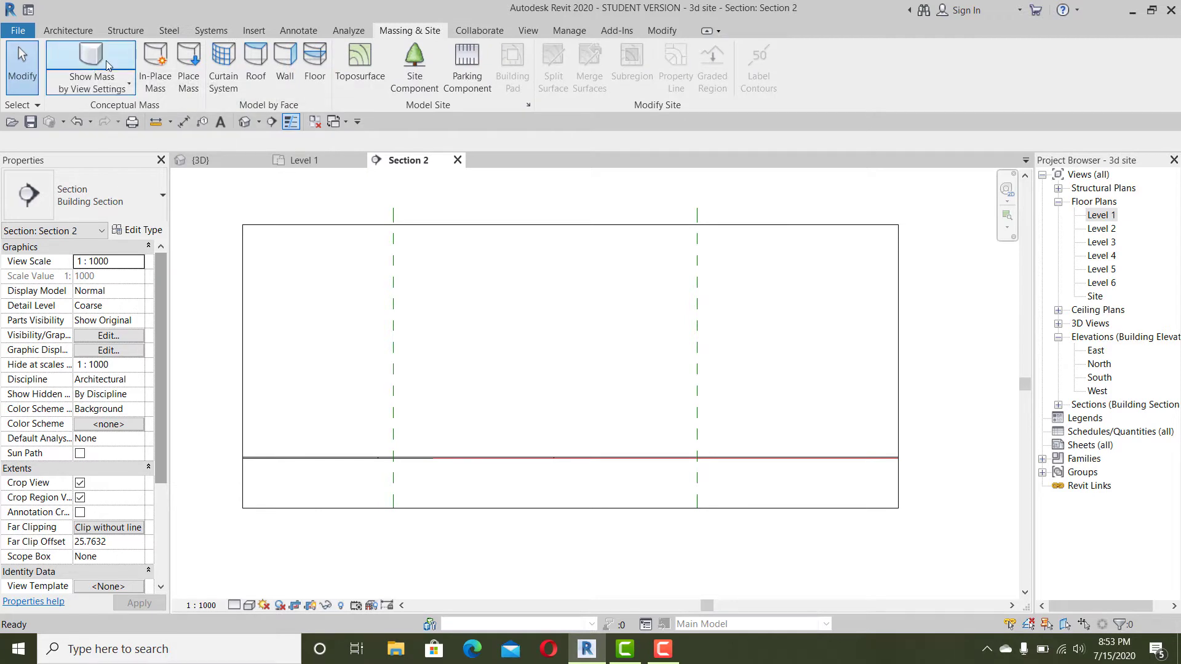
click(148, 80)
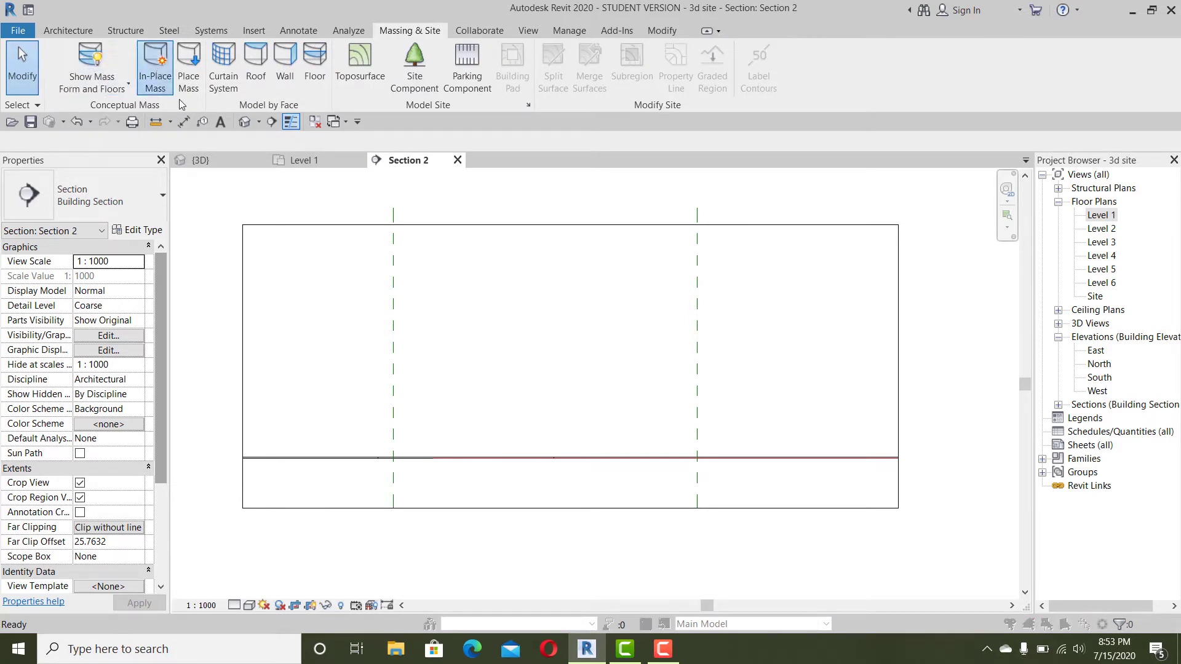
click(570, 354)
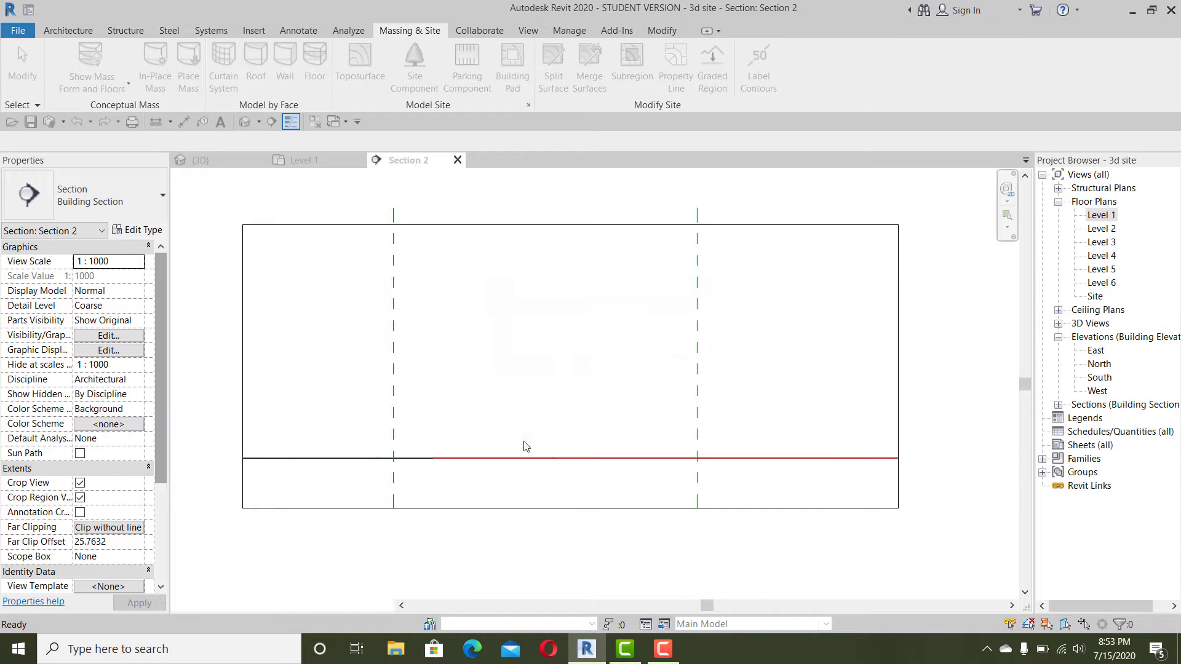
- Start a start-end-radius arc for the mass and set Reference Plane : 1 as its work plane
click(186, 68)
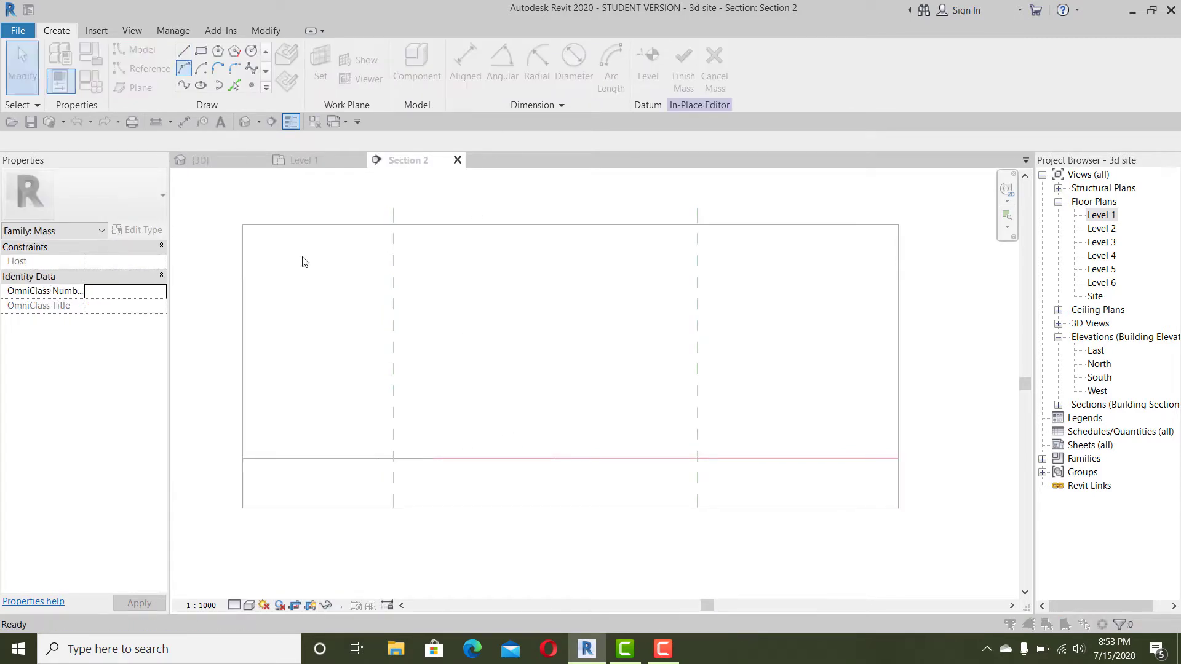
click(587, 326)
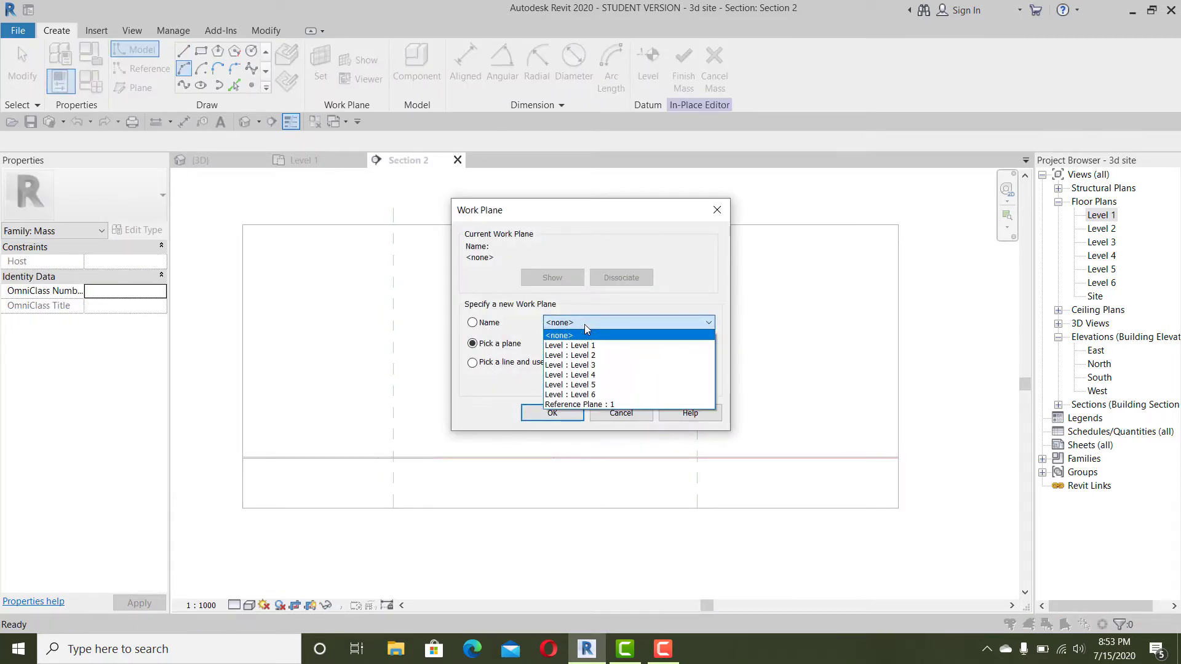
click(578, 405)
click(552, 413)
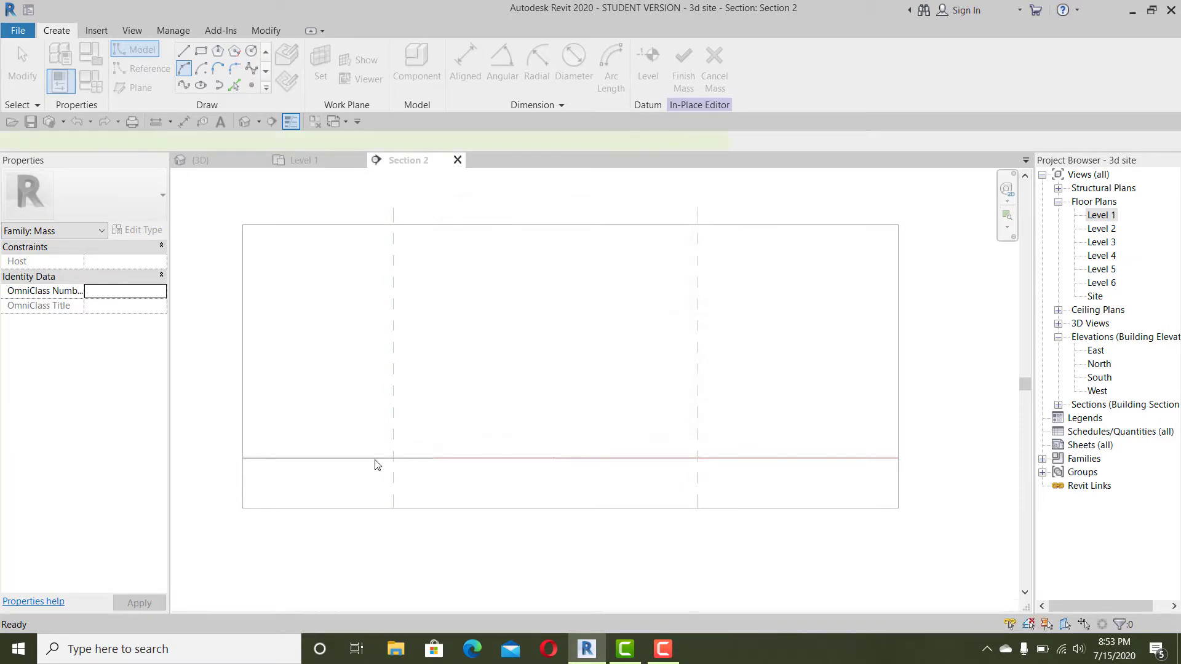
- Draw an arc of about 26.4 m radius bulging upward from the ground line, spanning between the two vertical reference planes
scroll(393, 461, up, 5)
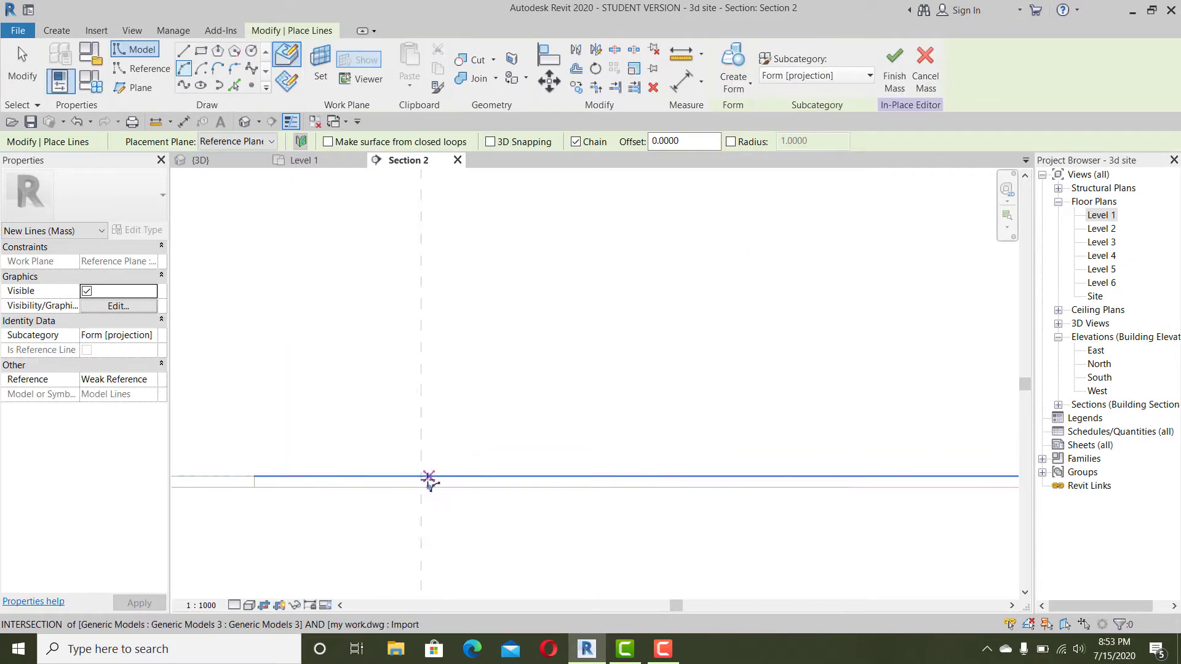
click(425, 478)
scroll(652, 465, down, 2)
middle_drag(785, 465, 451, 464)
scroll(515, 463, down, 2)
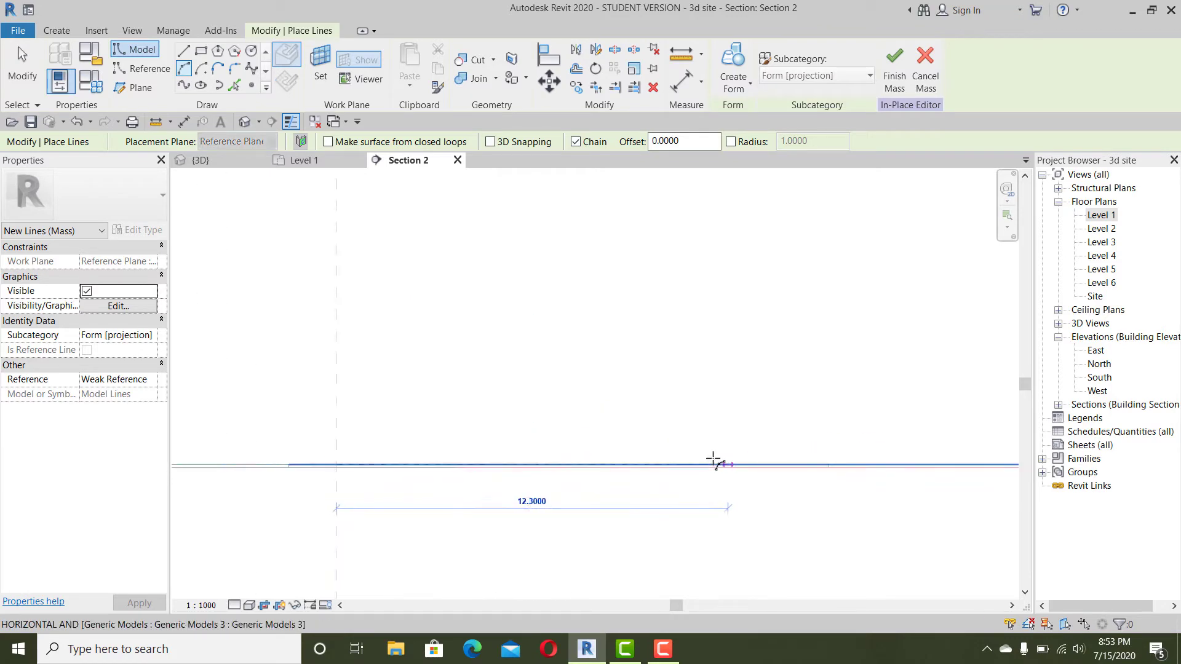
middle_drag(712, 459, 363, 459)
scroll(369, 459, down, 2)
scroll(713, 459, up, 5)
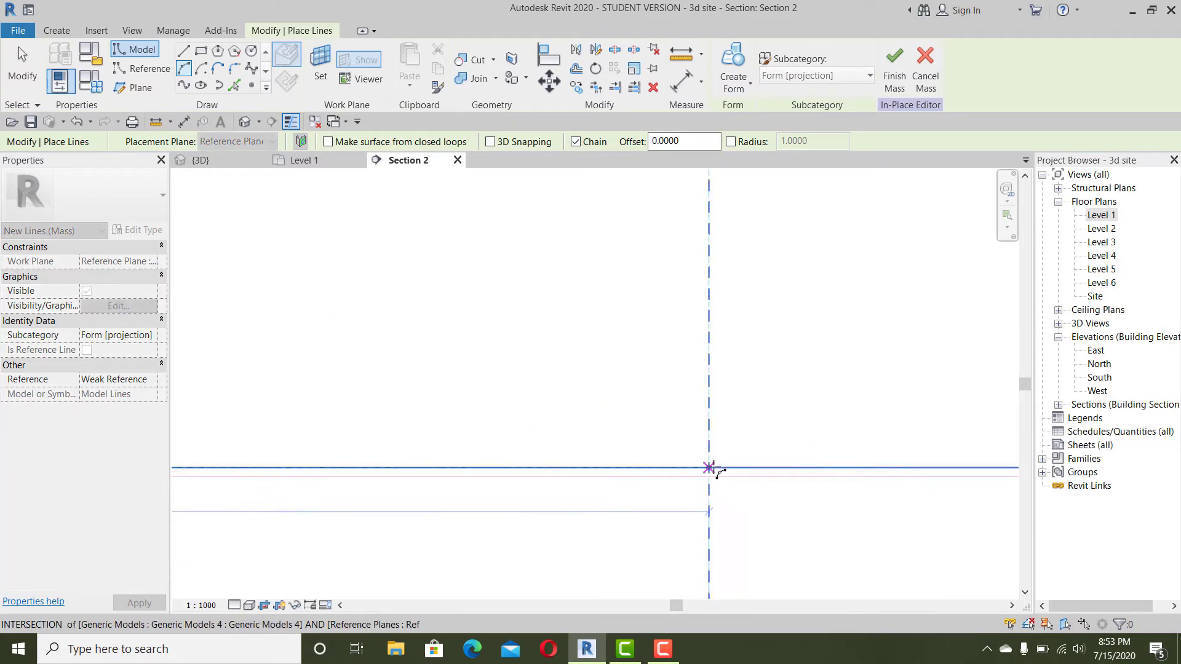
click(709, 468)
scroll(665, 454, up, 4)
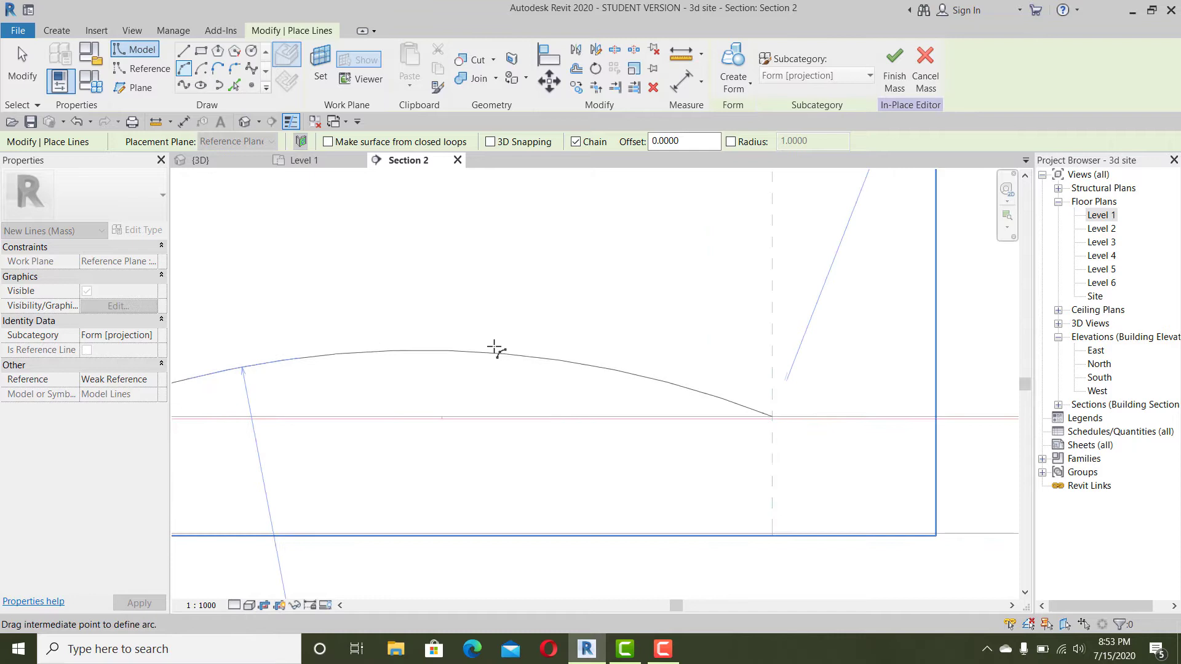
click(430, 316)
scroll(464, 394, down, 3)
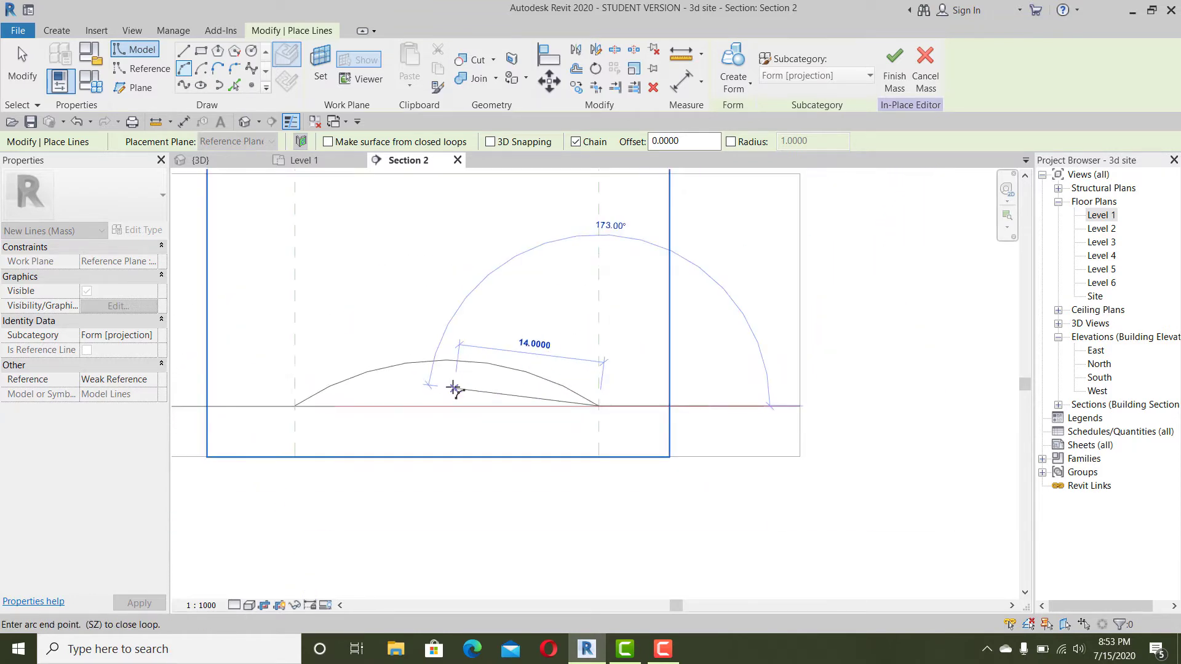
key(Escape)
key(Escape)
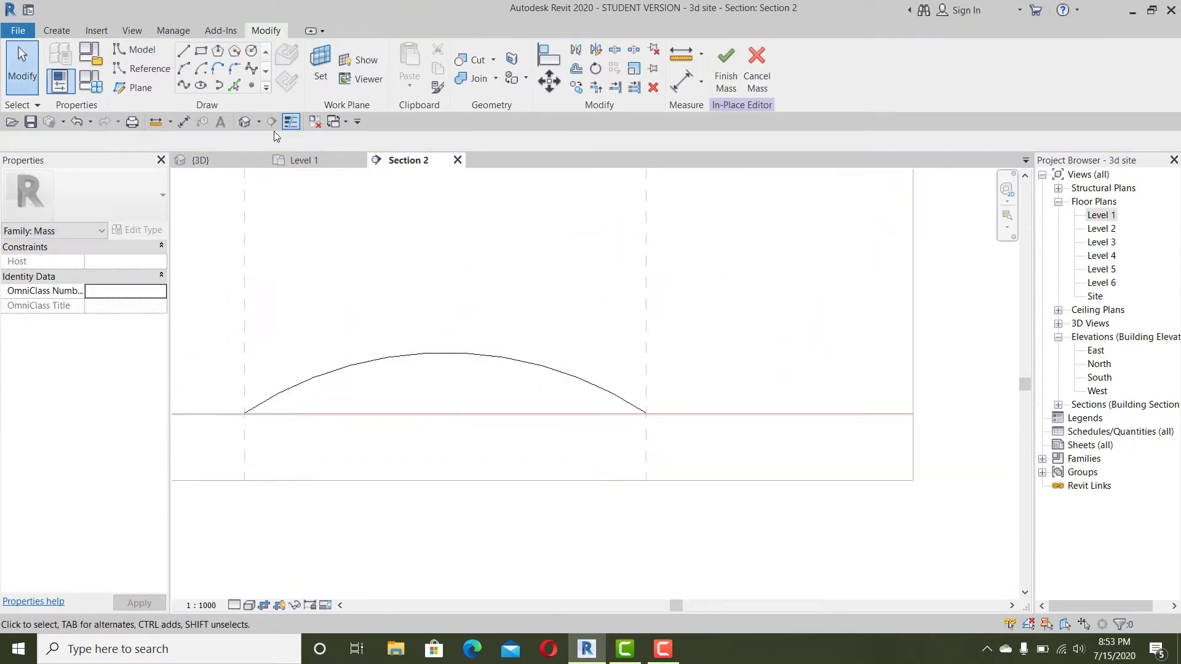
- Check the arc over the river in 3D, and try to lower its crown in Section 2 before deleting the arc
click(215, 163)
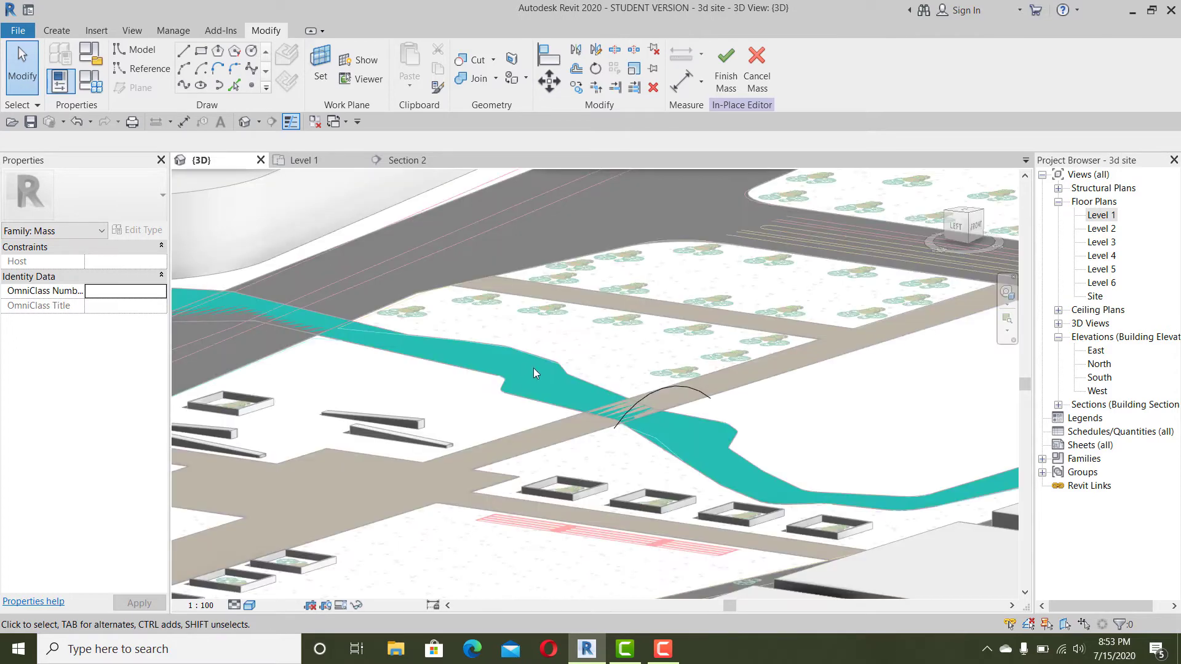
scroll(625, 399, up, 5)
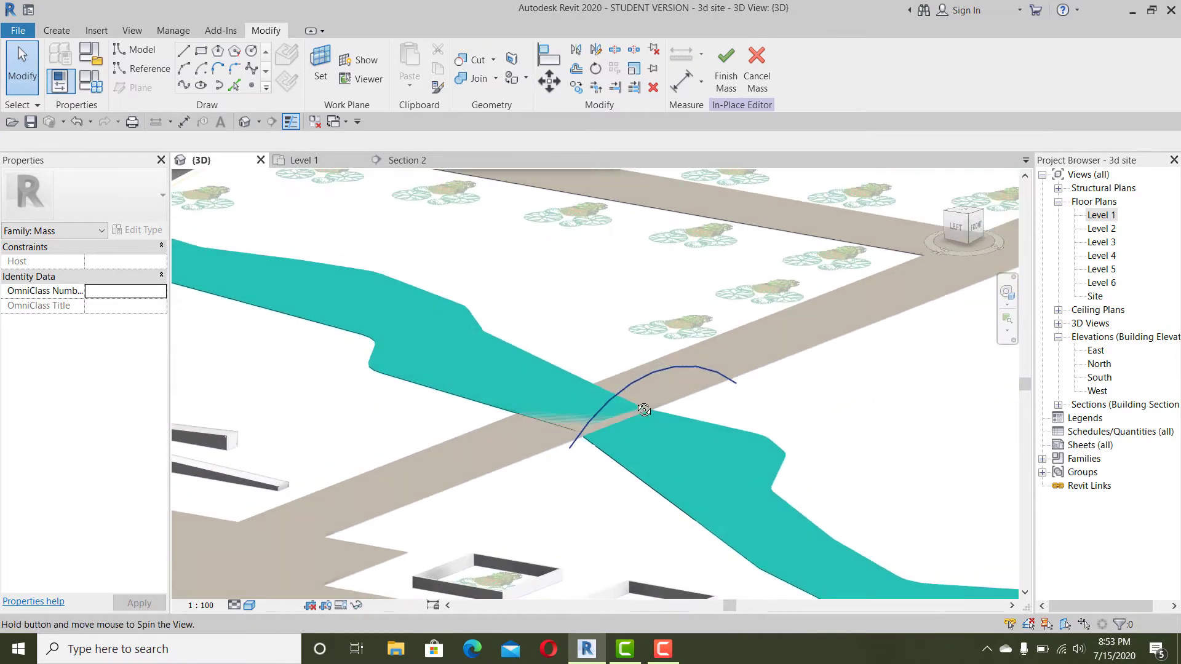
shift+middle_drag(640, 414, 600, 383)
scroll(600, 383, up, 2)
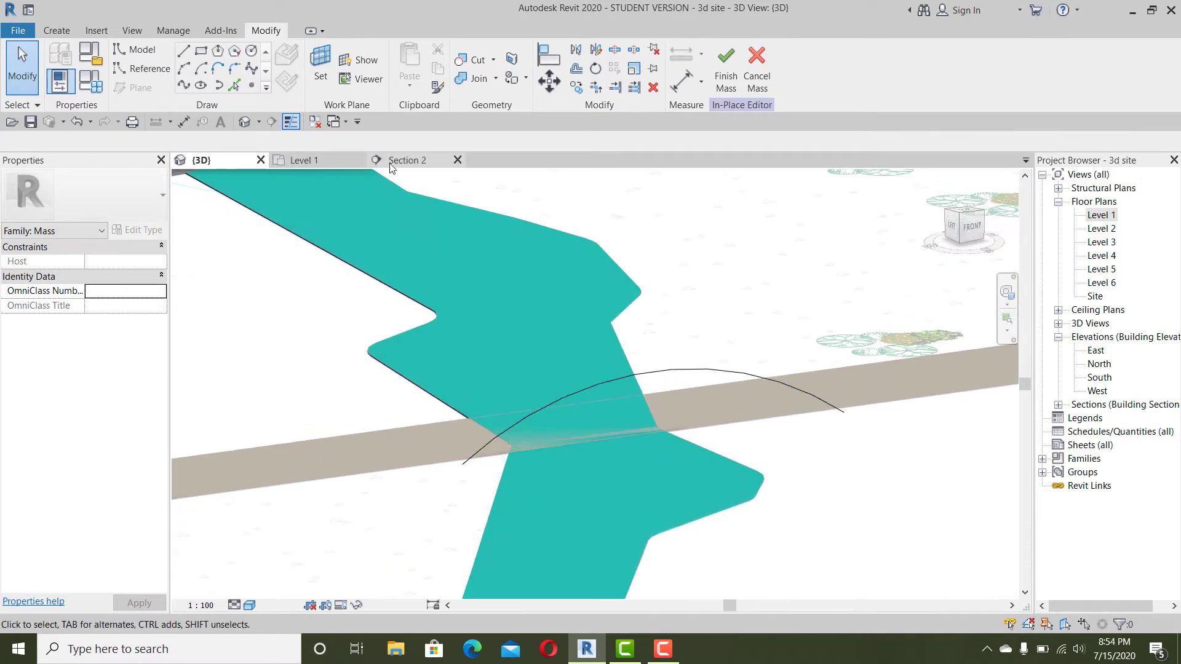
click(405, 161)
click(440, 351)
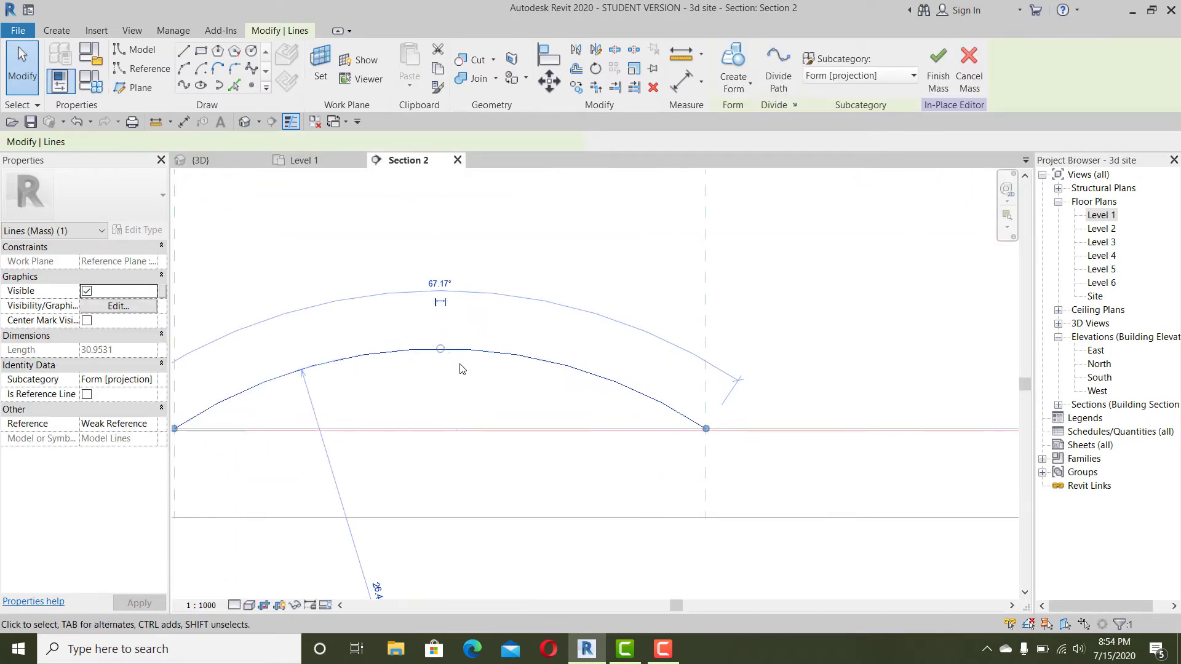
drag(442, 355, 445, 360)
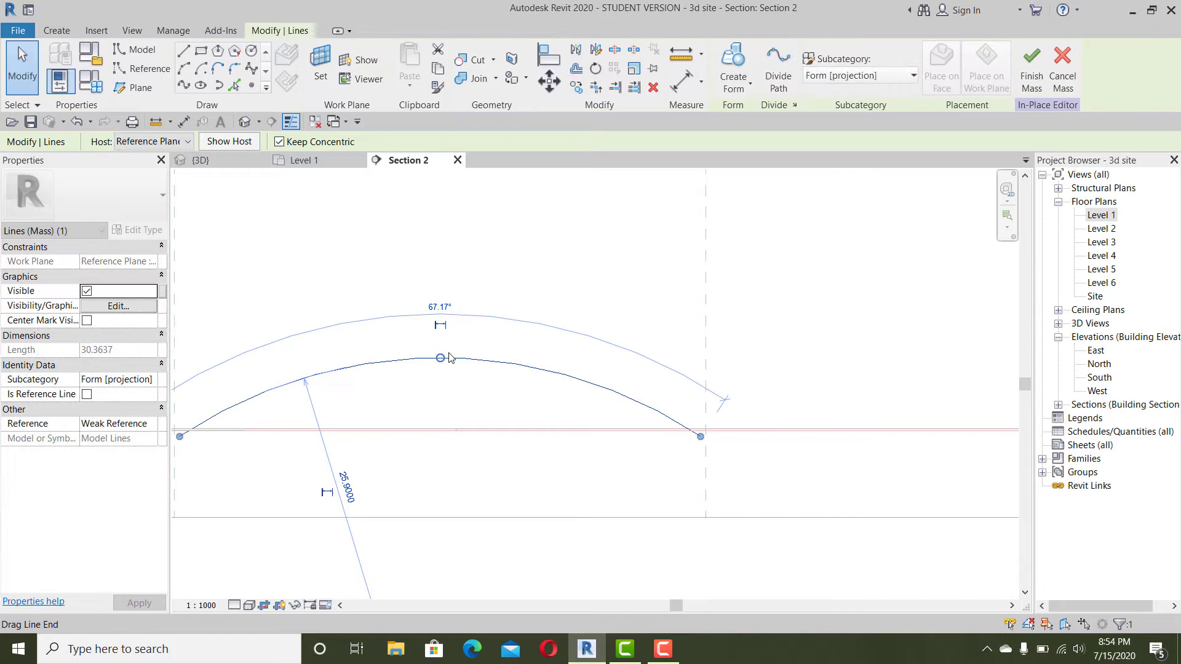
middle_drag(460, 363, 546, 344)
key(Delete)
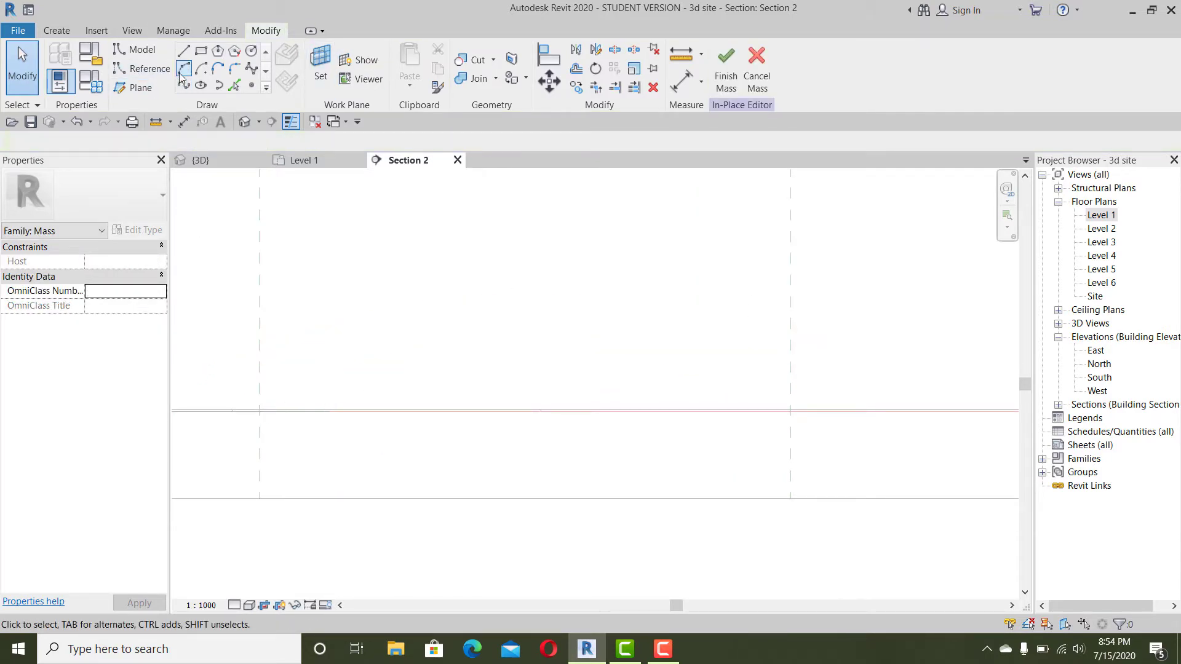
- Draw a flatter start-end-radius arc on the ground line between the two vertical reference planes and view it in 3D
scroll(258, 413, up, 1)
click(191, 72)
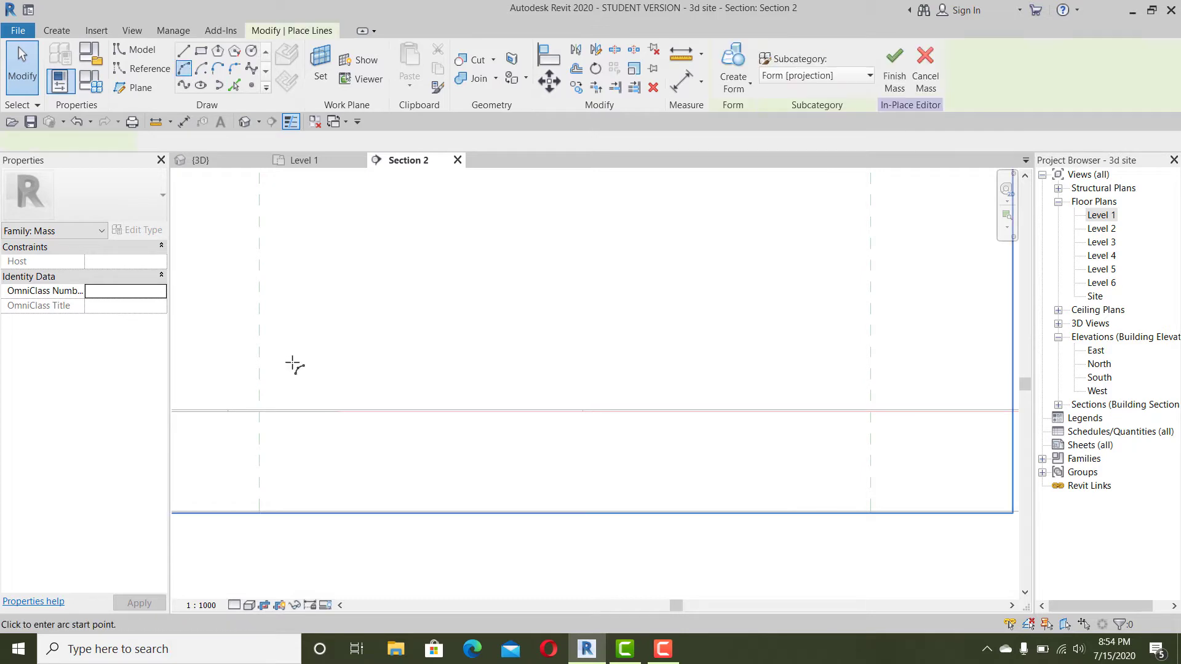
click(261, 407)
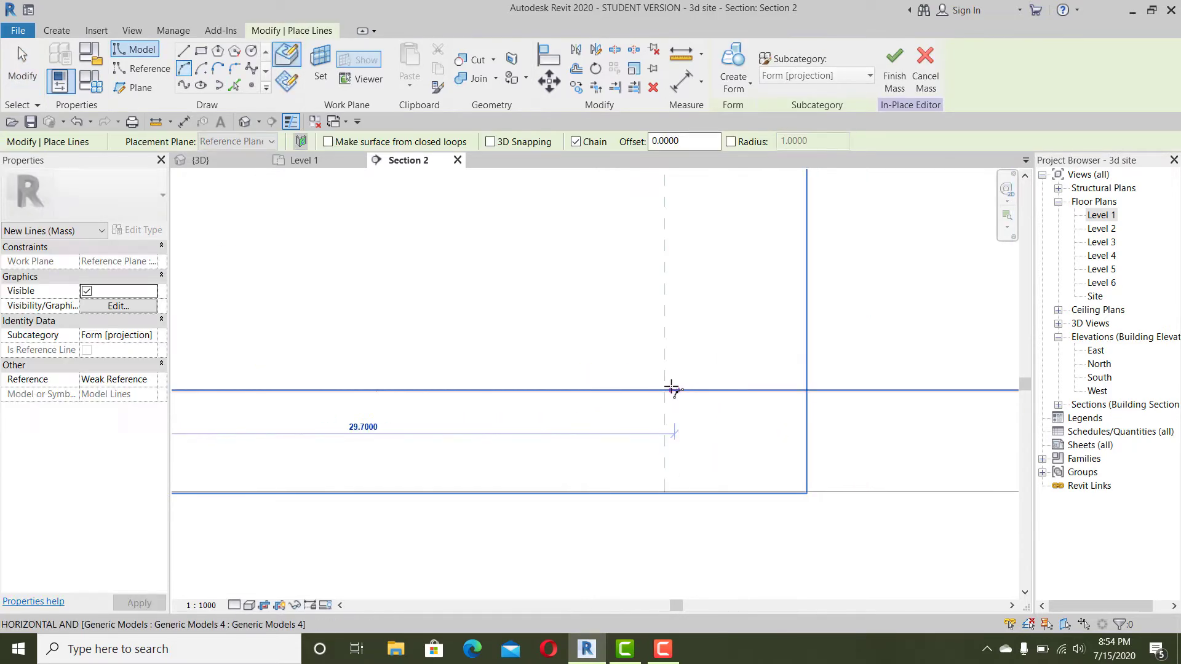
click(664, 390)
middle_drag(540, 372, 671, 372)
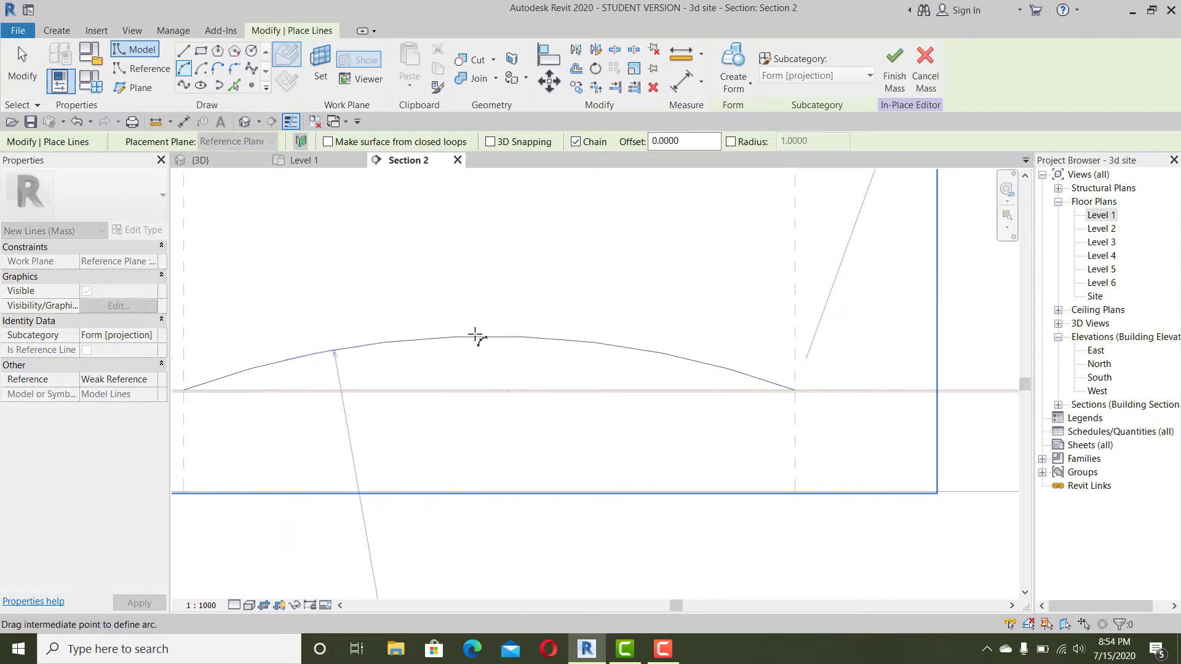
click(476, 347)
key(Escape)
key(Escape)
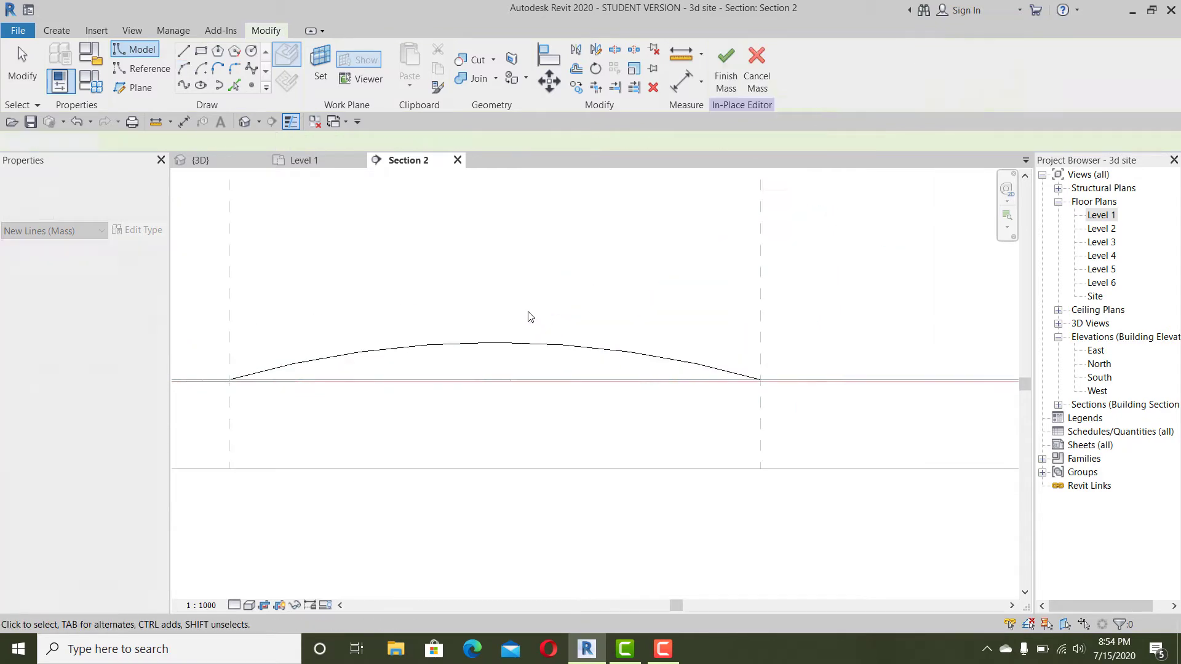
click(203, 160)
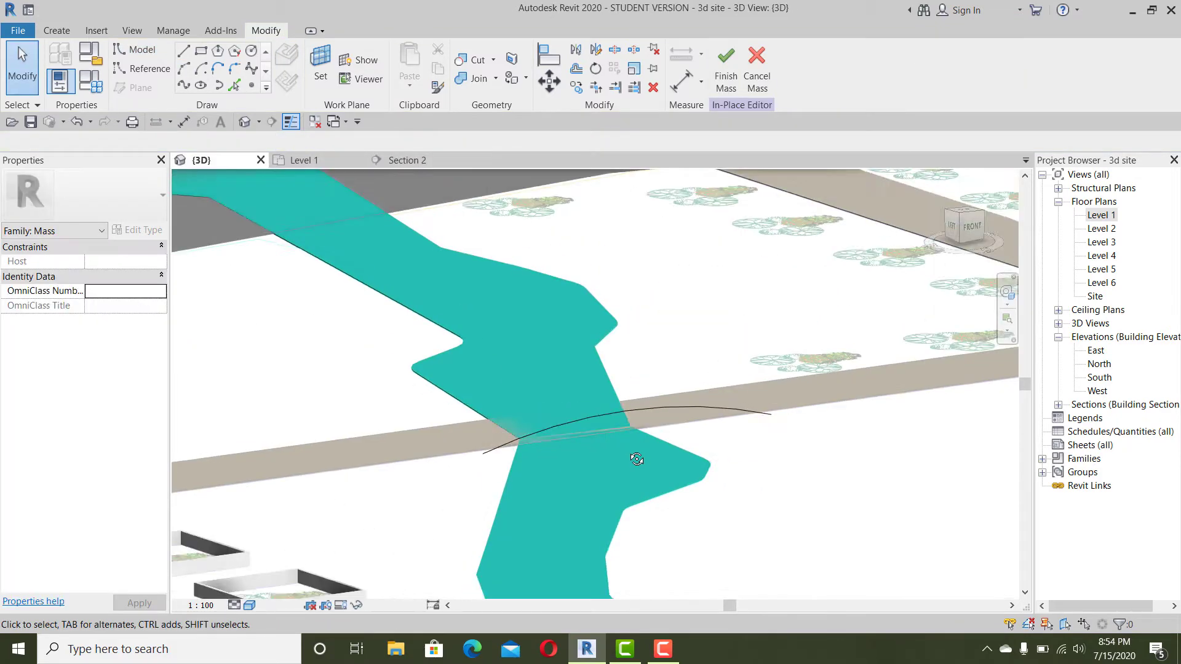
shift+middle_drag(632, 459, 655, 414)
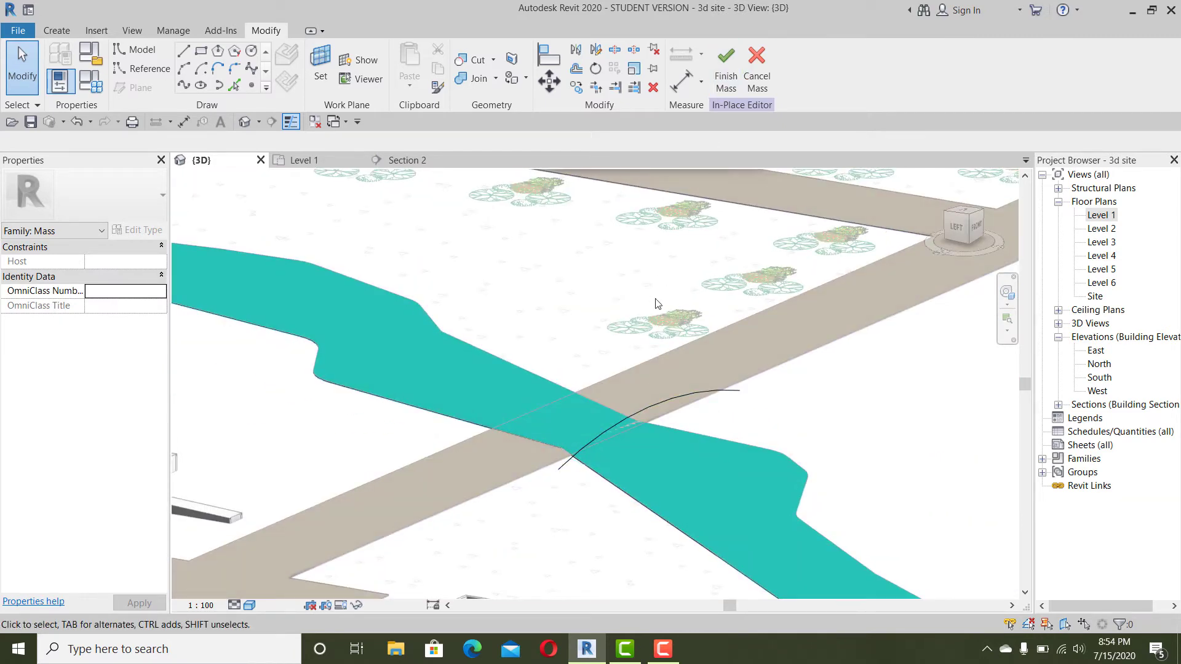
- Finish the mass, dismiss the save reminder without saving, and reopen the mass for in-place editing
click(729, 77)
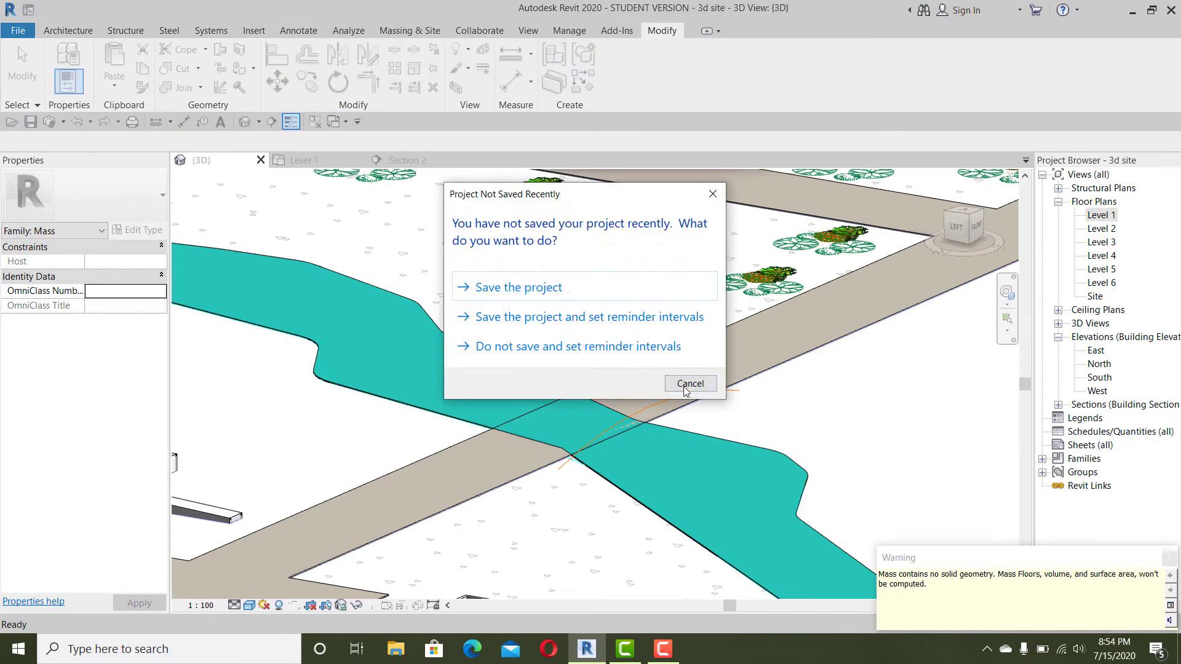
click(686, 388)
click(674, 403)
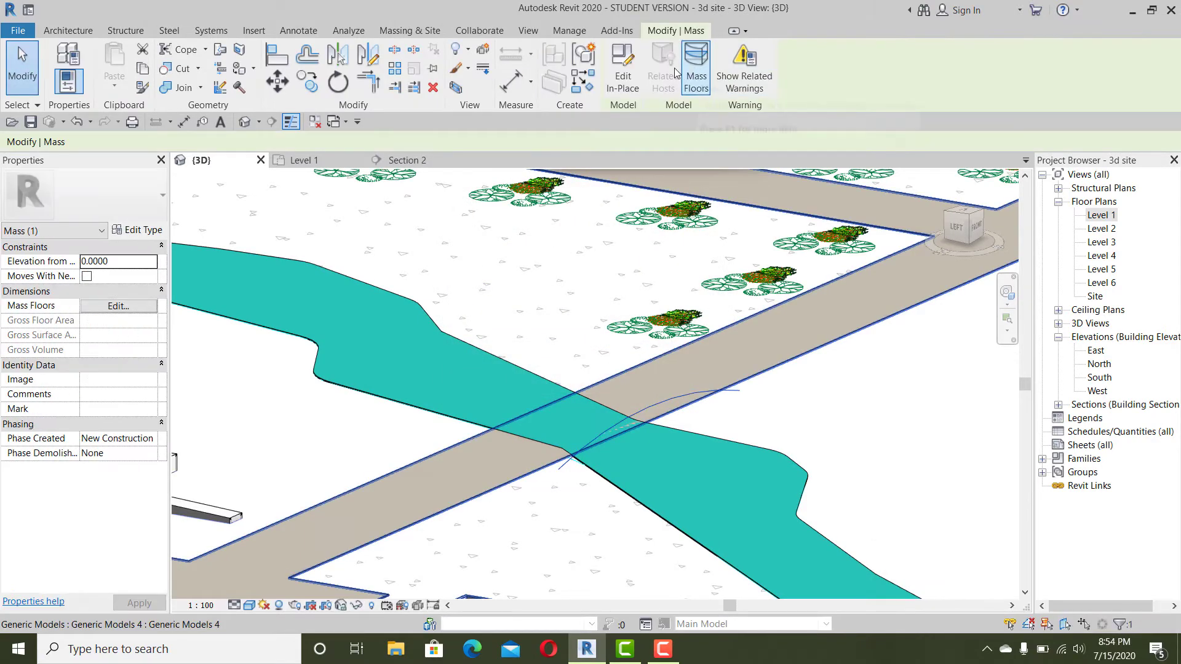
click(623, 69)
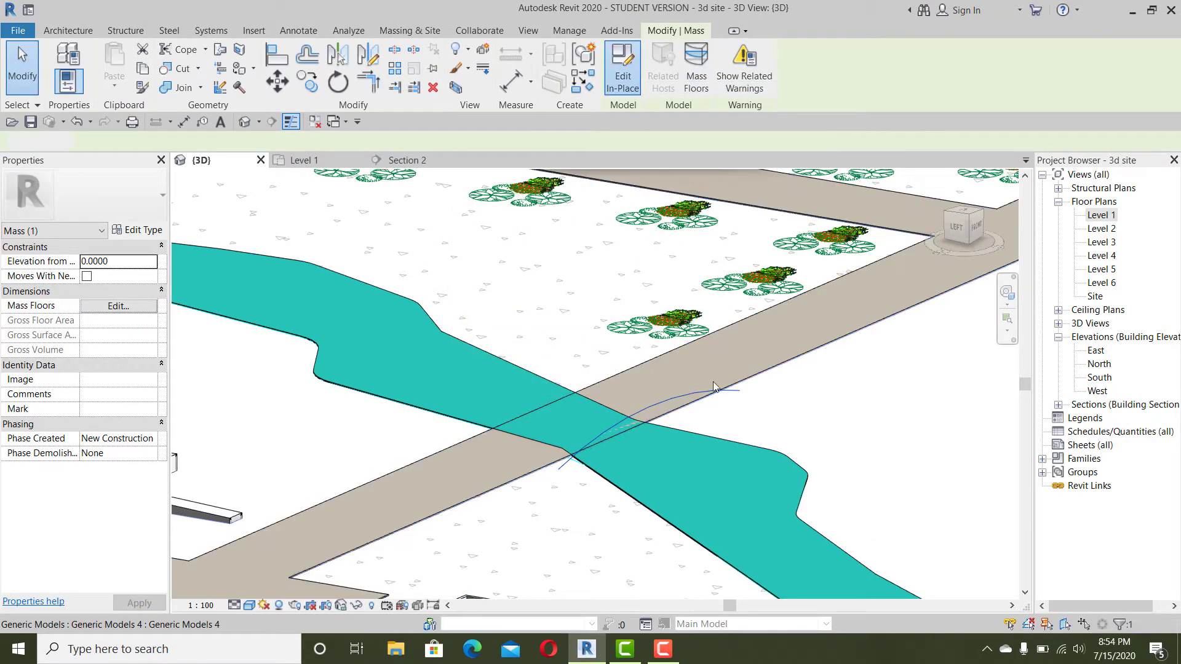
- Create a surface form from the arc and stretch its far edge to the upper horizontal reference plane in Level 1
click(671, 399)
click(740, 67)
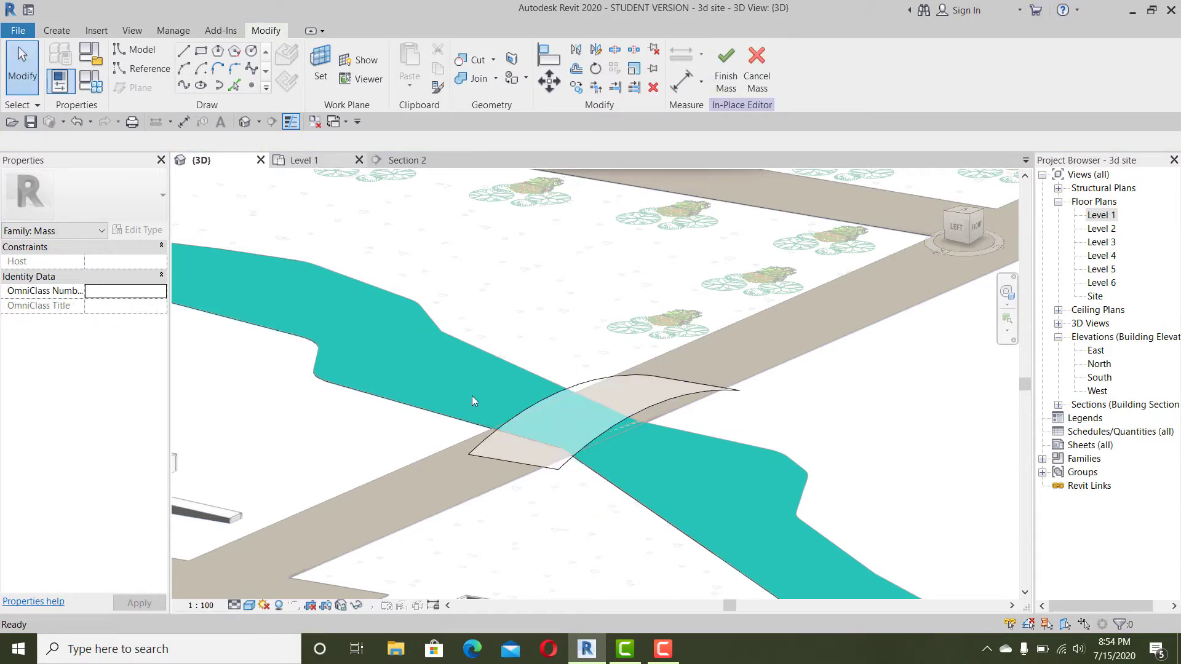
key(ctrl+Tab)
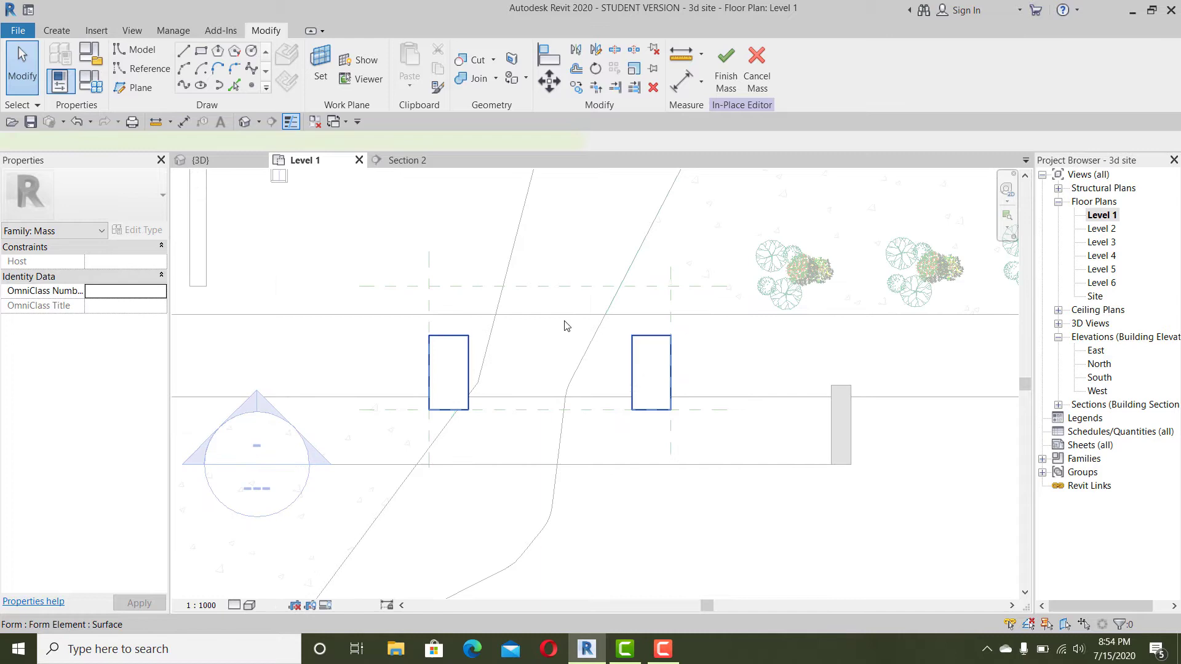
click(564, 324)
click(466, 338)
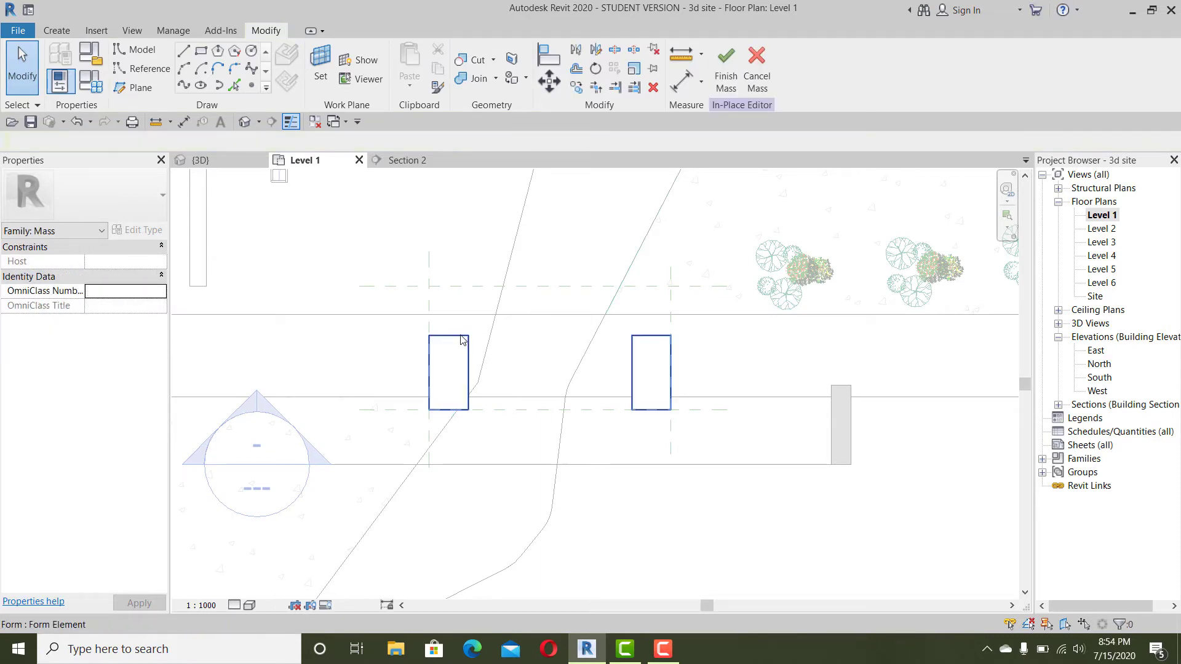
click(534, 338)
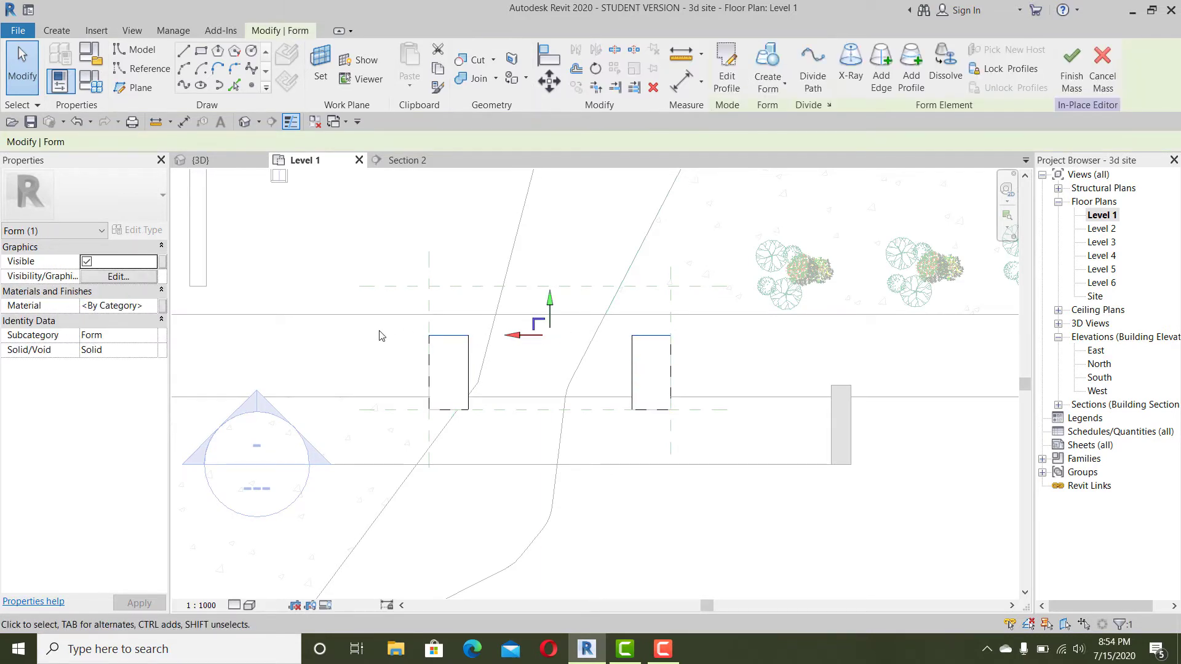
drag(546, 312, 554, 264)
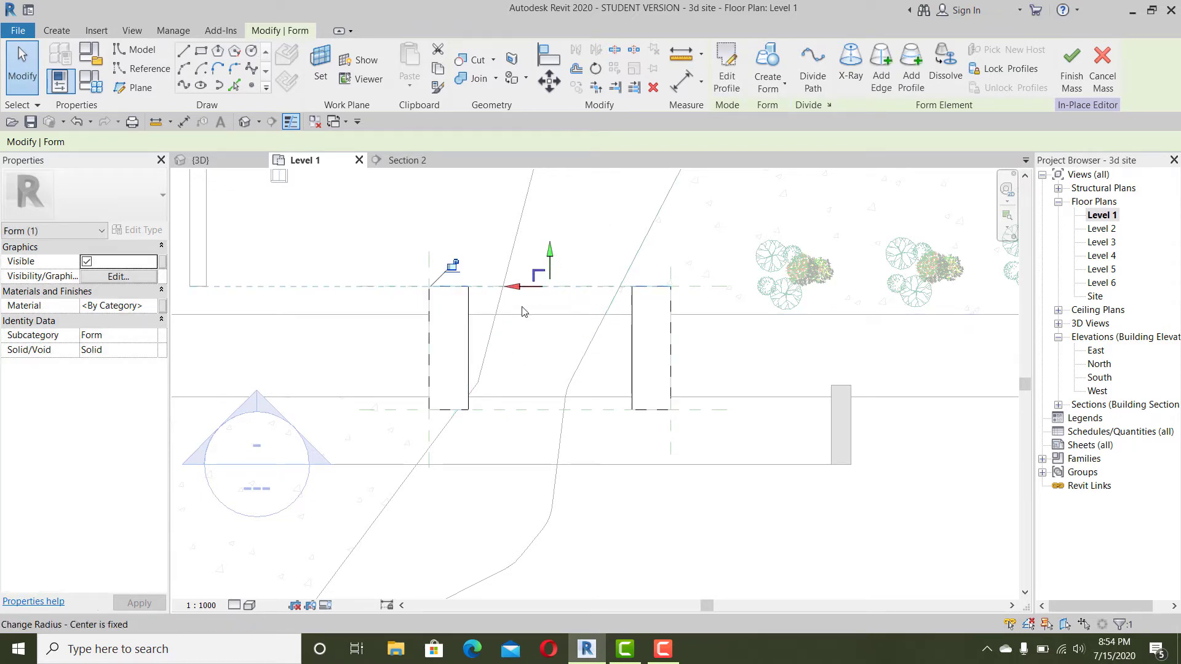
key(Escape)
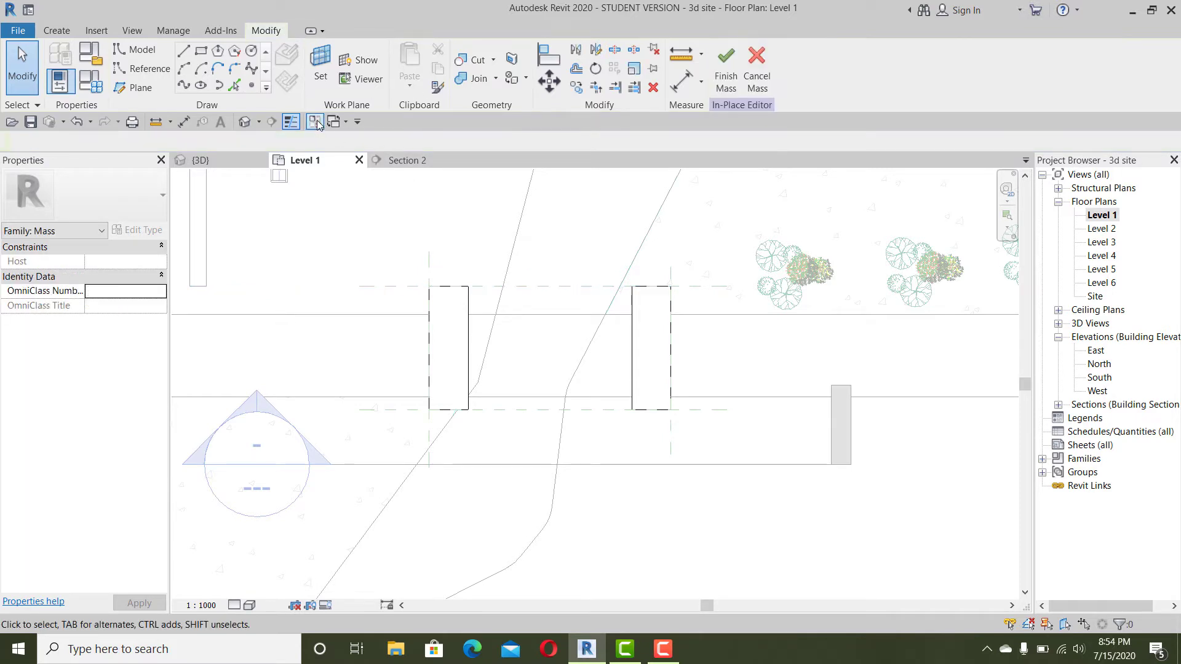
- Finish the arched mass and return to the 3D view of the river crossing
click(200, 160)
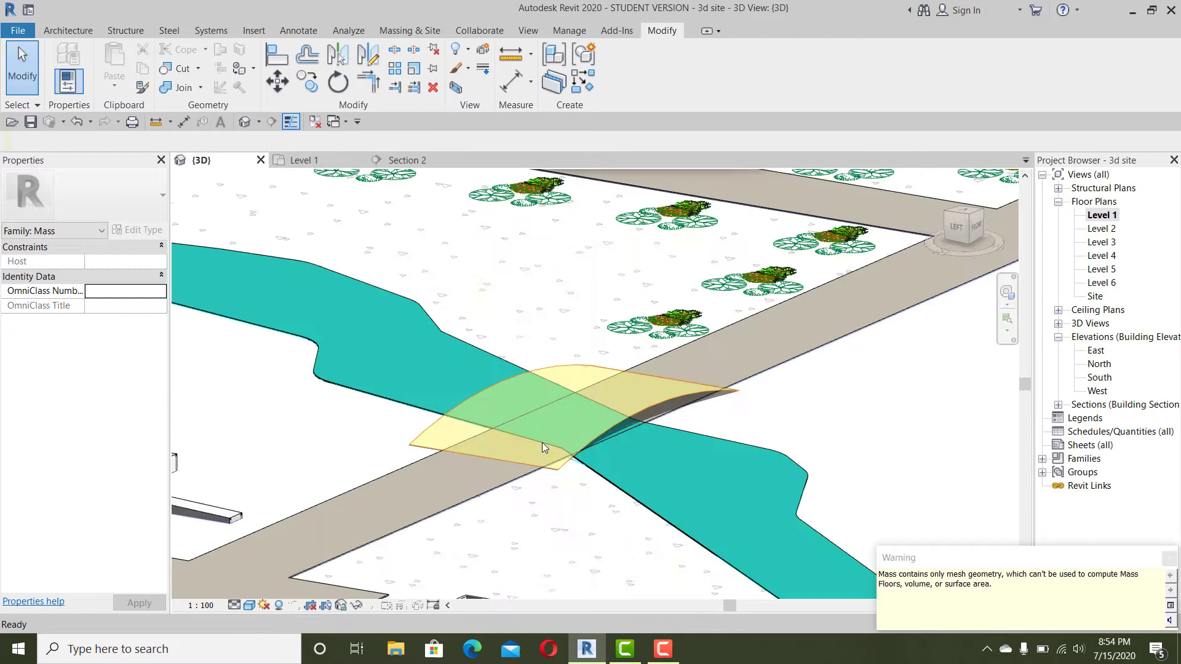
key(Escape)
shift+middle_drag(533, 445, 561, 394)
- Create a 5' x 10' curtain system on the arched mass face
click(68, 31)
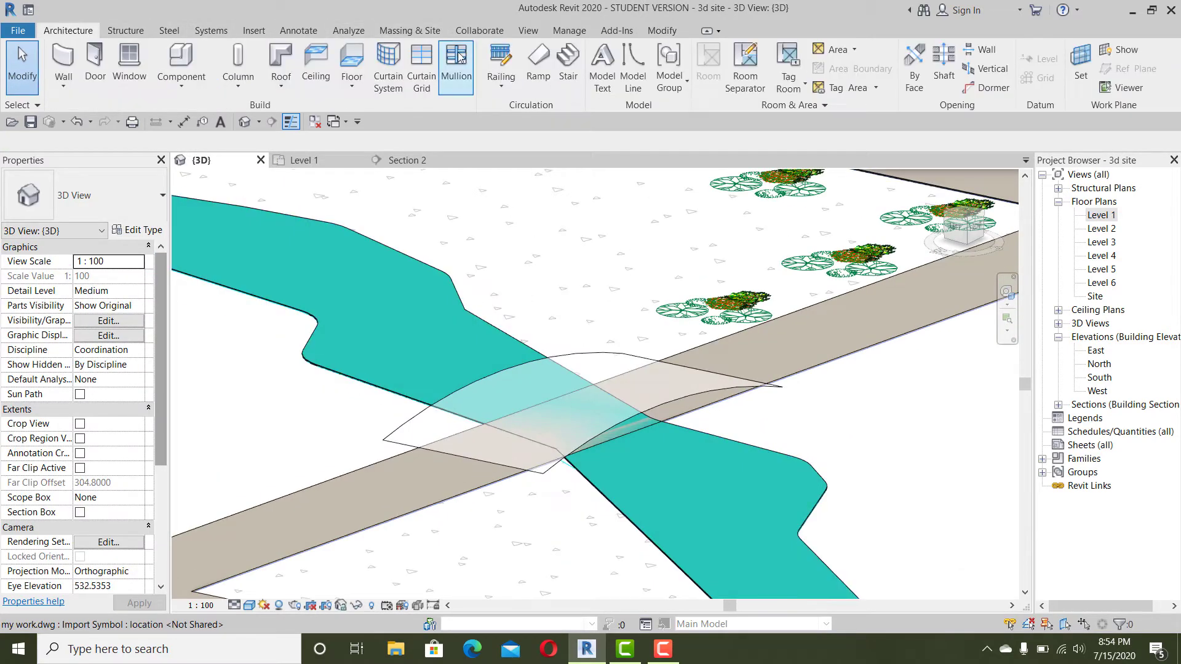
click(383, 61)
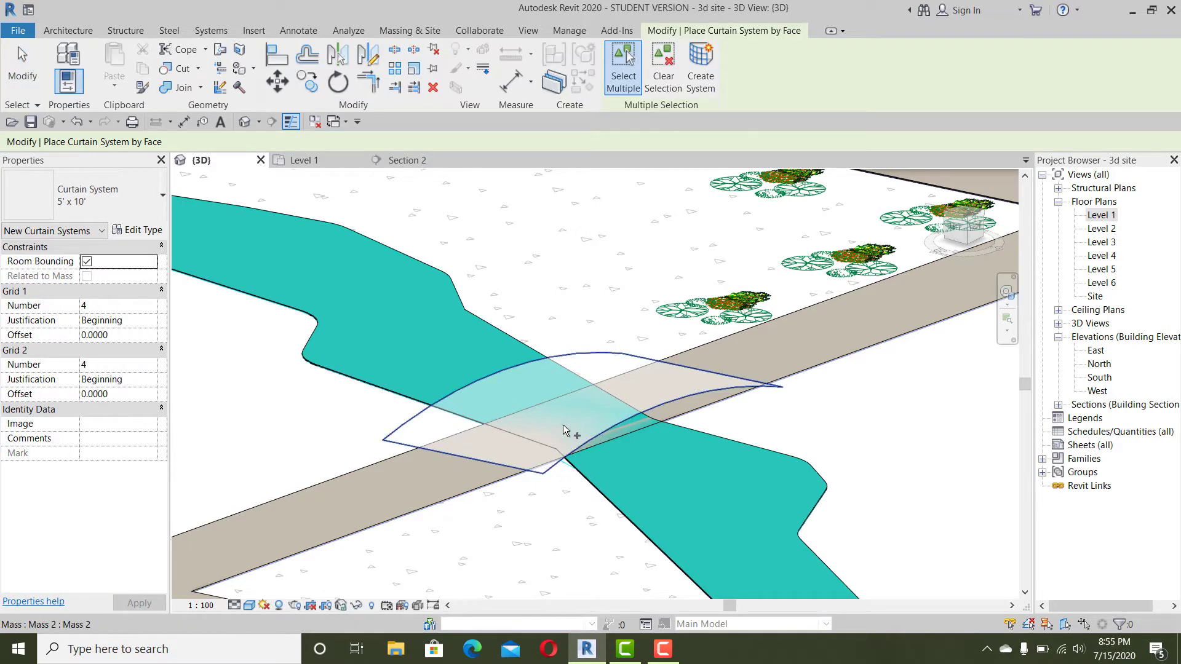
click(700, 69)
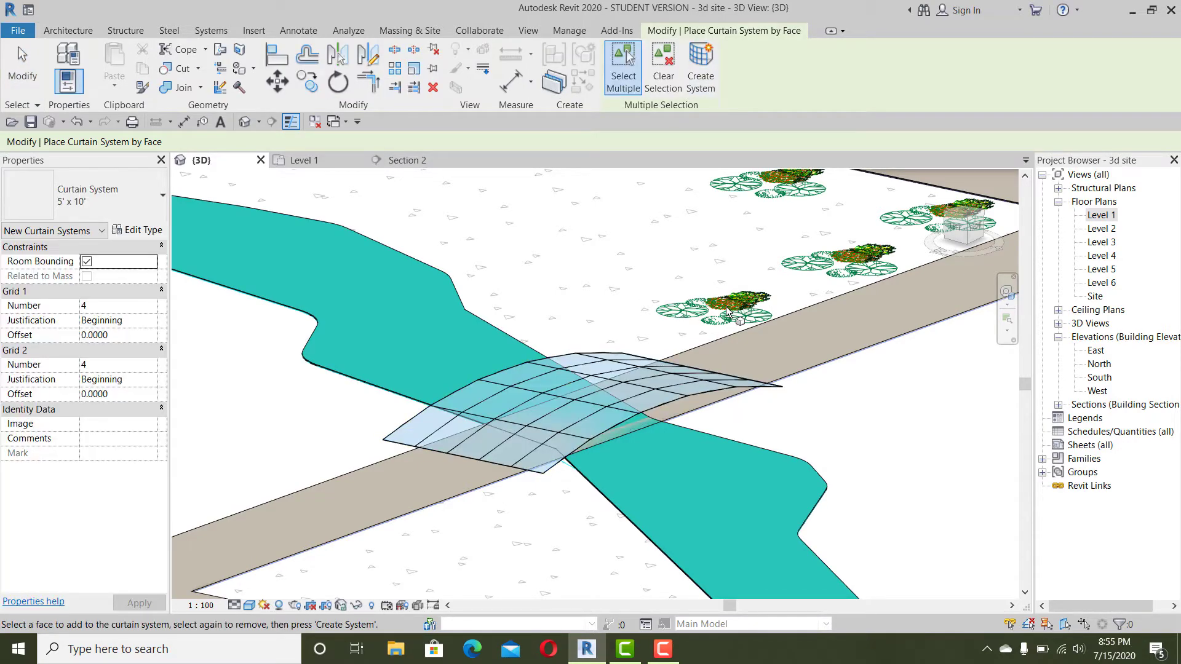
key(Escape)
shift+middle_drag(419, 464, 561, 451)
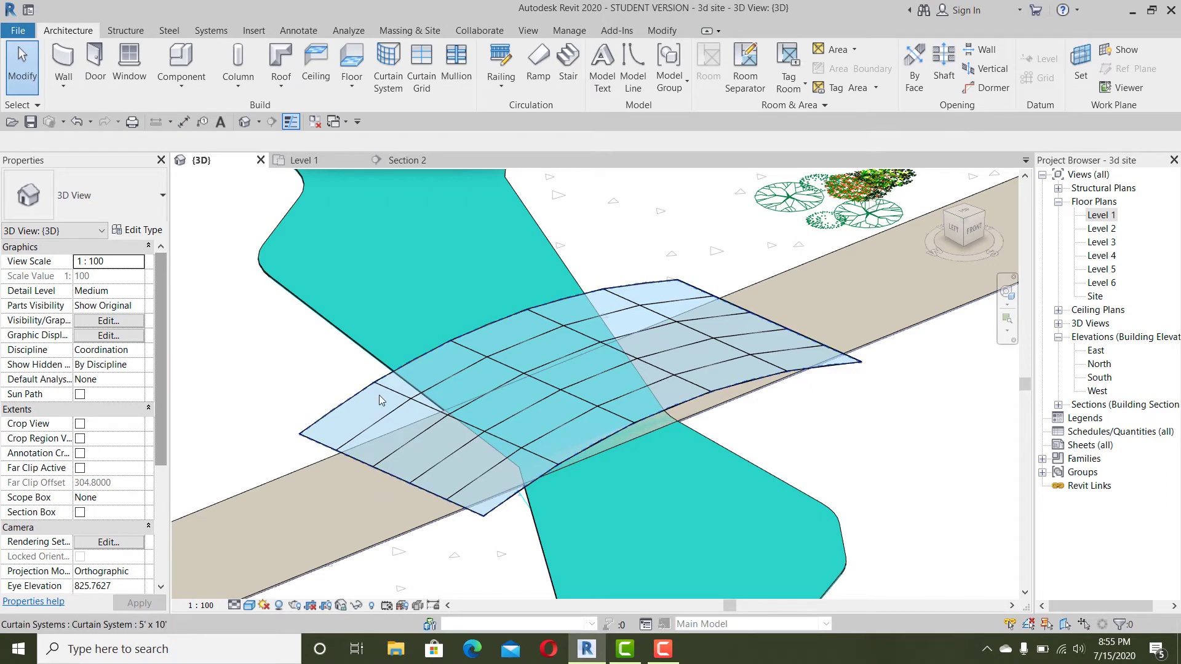
- Set the curtain system's Grid 2 number to 3, leaving its type properties as they are
click(533, 397)
click(136, 231)
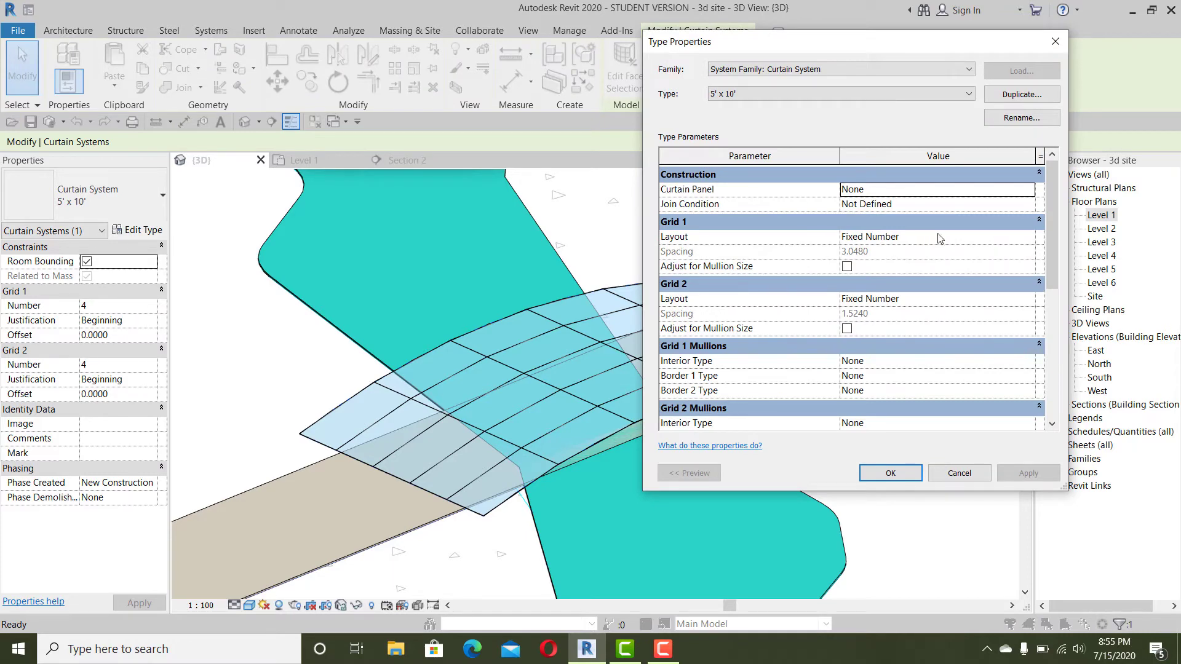
click(1053, 42)
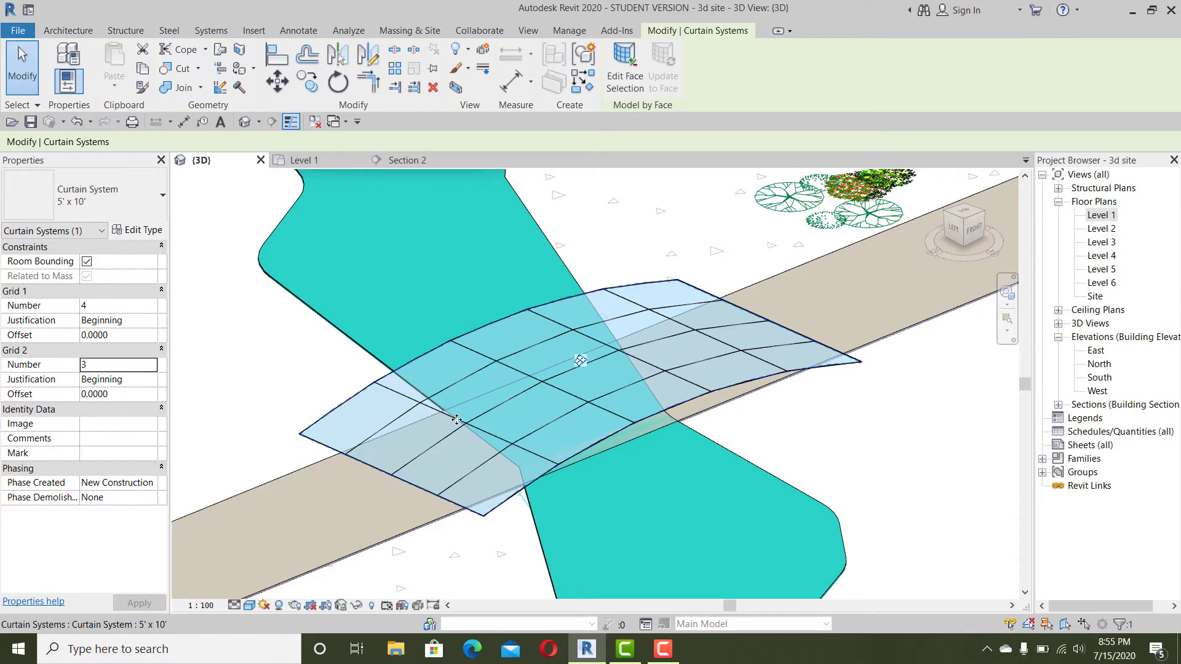
key(Escape)
- Place 2.5" x 5" rectangular mullions on all grid lines of the arched curtain system
scroll(600, 380, up, 5)
scroll(601, 380, down, 4)
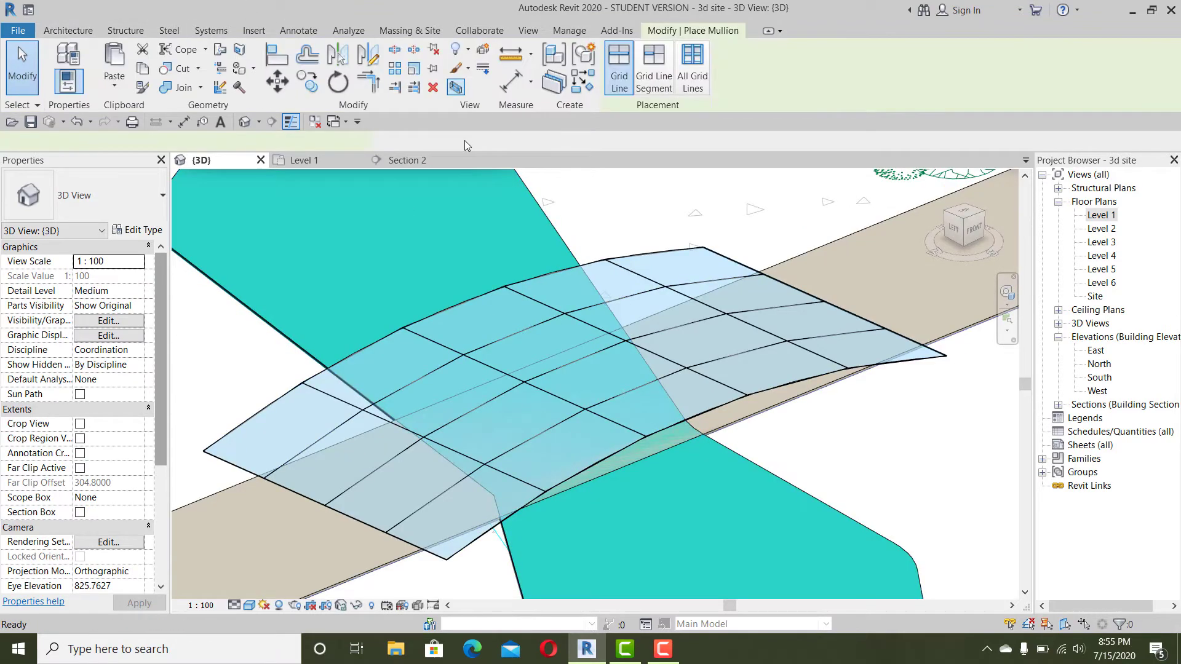
scroll(523, 255, down, 4)
scroll(622, 292, up, 4)
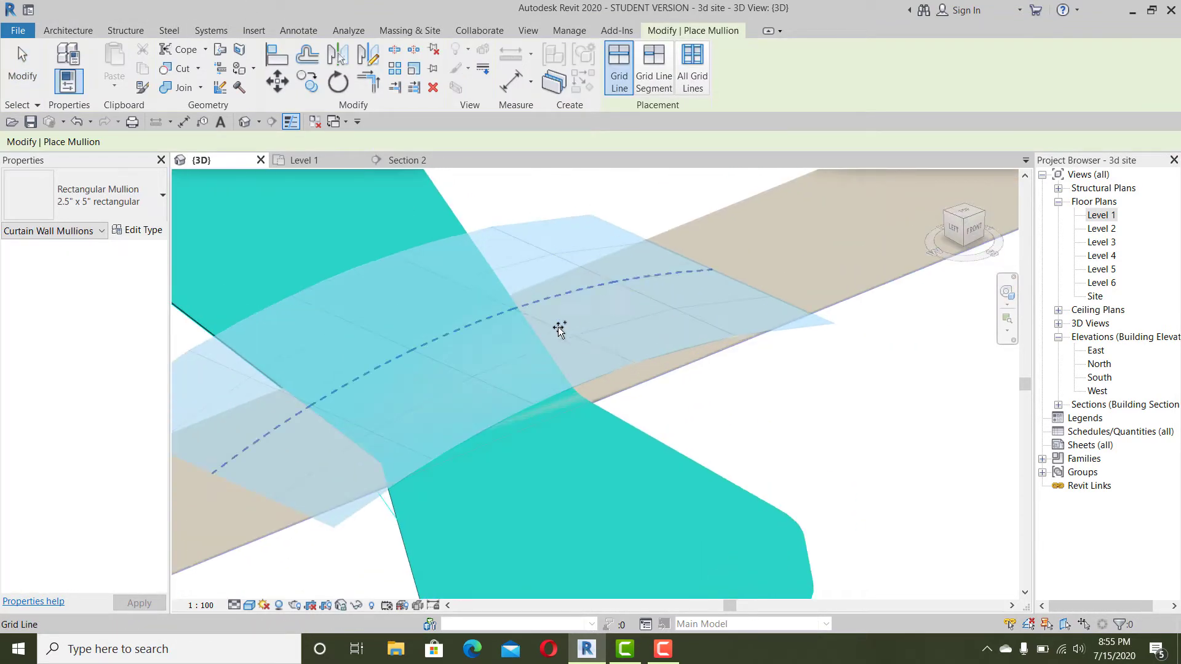
middle_drag(466, 369, 537, 356)
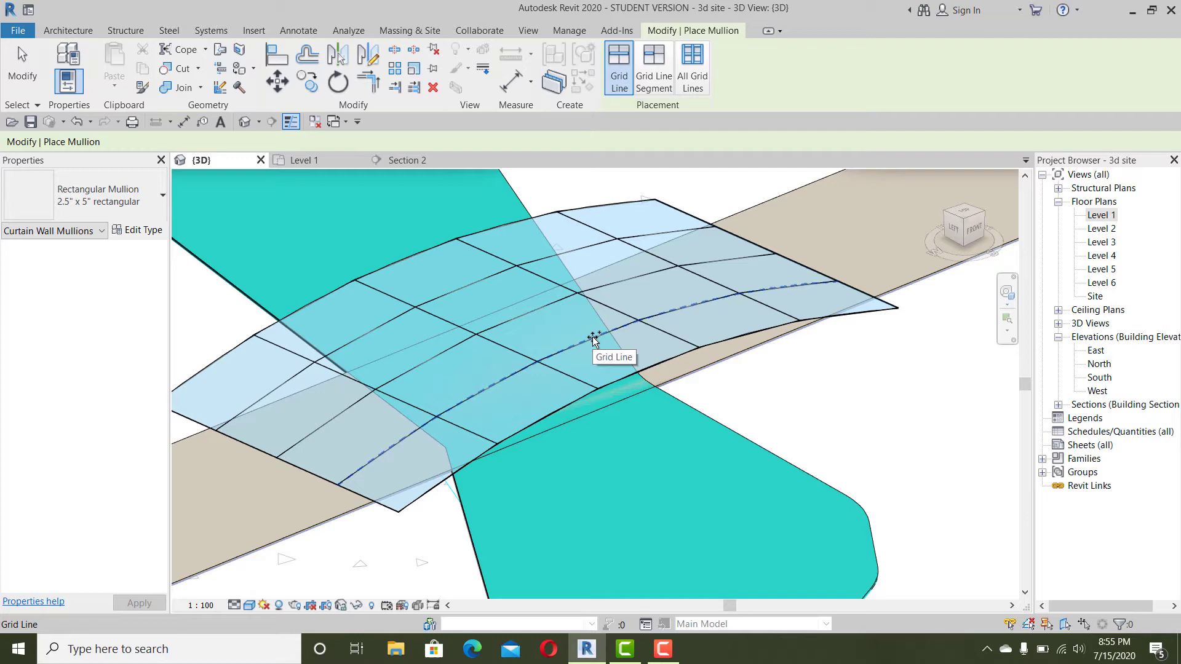
click(692, 67)
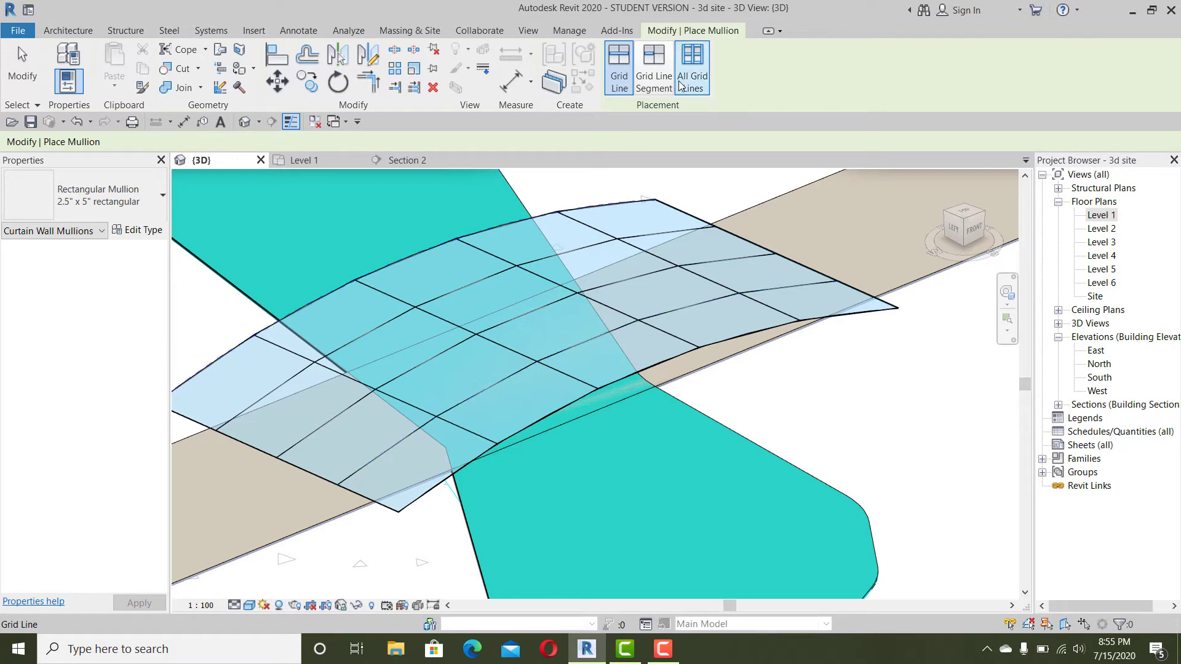
click(549, 295)
key(Escape)
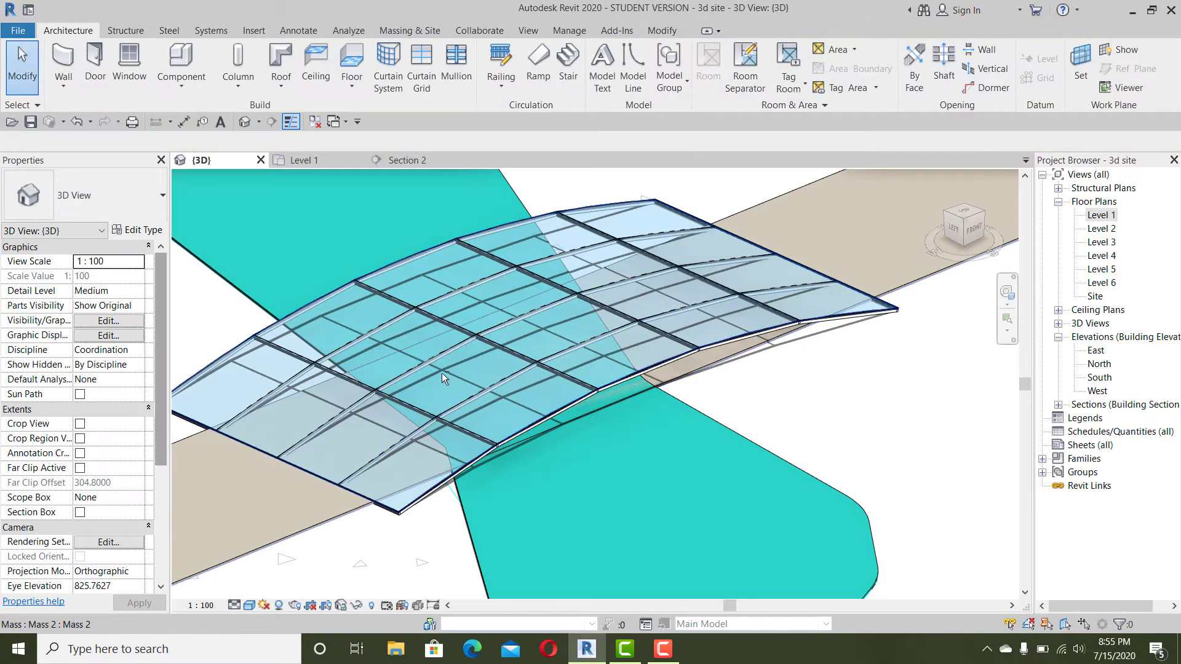
- Edit the type of a mullion on the bridge's outer edge, setting its width on side 1 and side 2 to 0.06
shift+middle_drag(442, 373, 506, 363)
scroll(506, 363, up, 4)
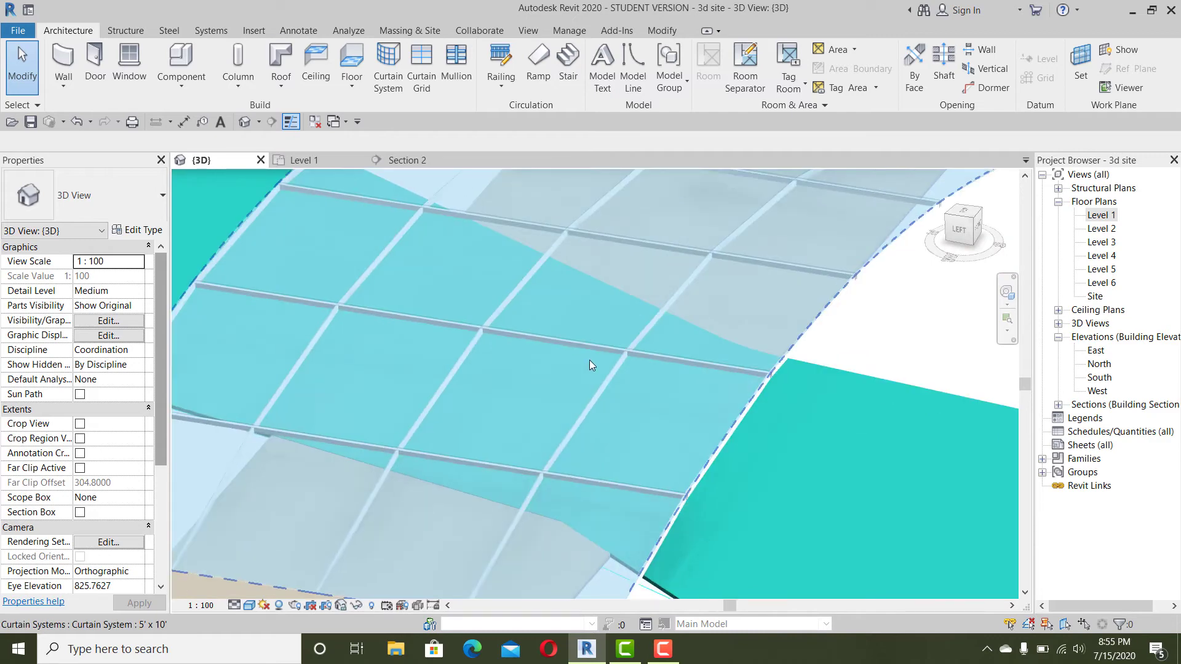
shift+middle_drag(589, 359, 547, 372)
scroll(567, 364, up, 2)
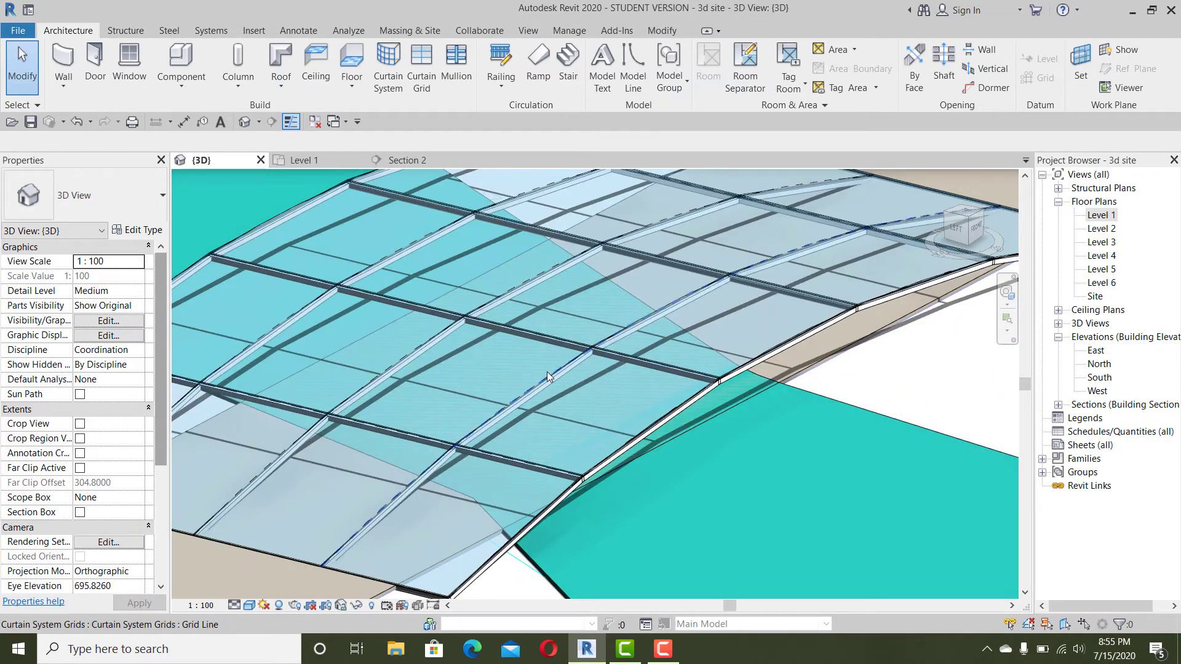
click(540, 357)
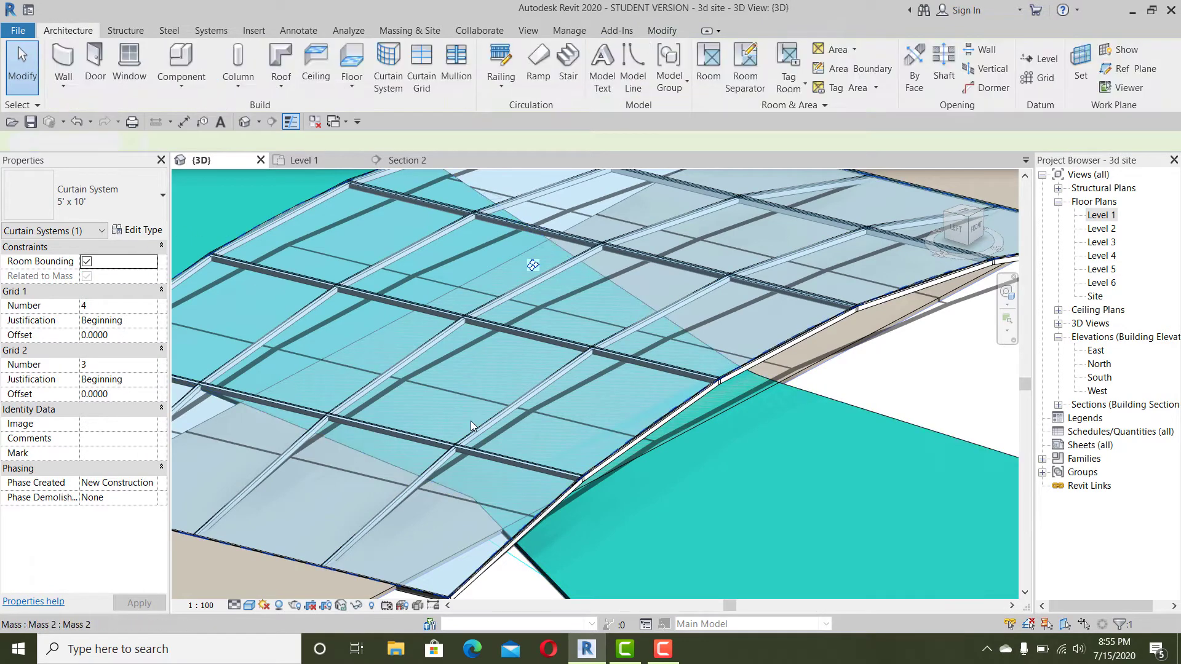
key(Escape)
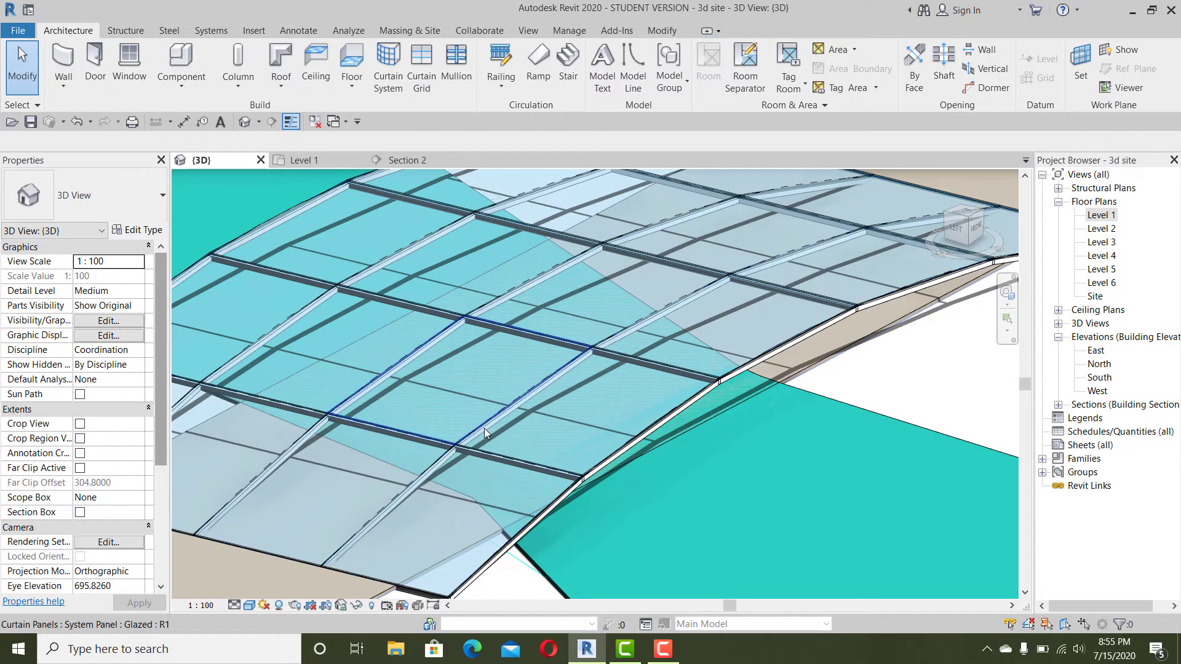
key(Tab)
click(640, 444)
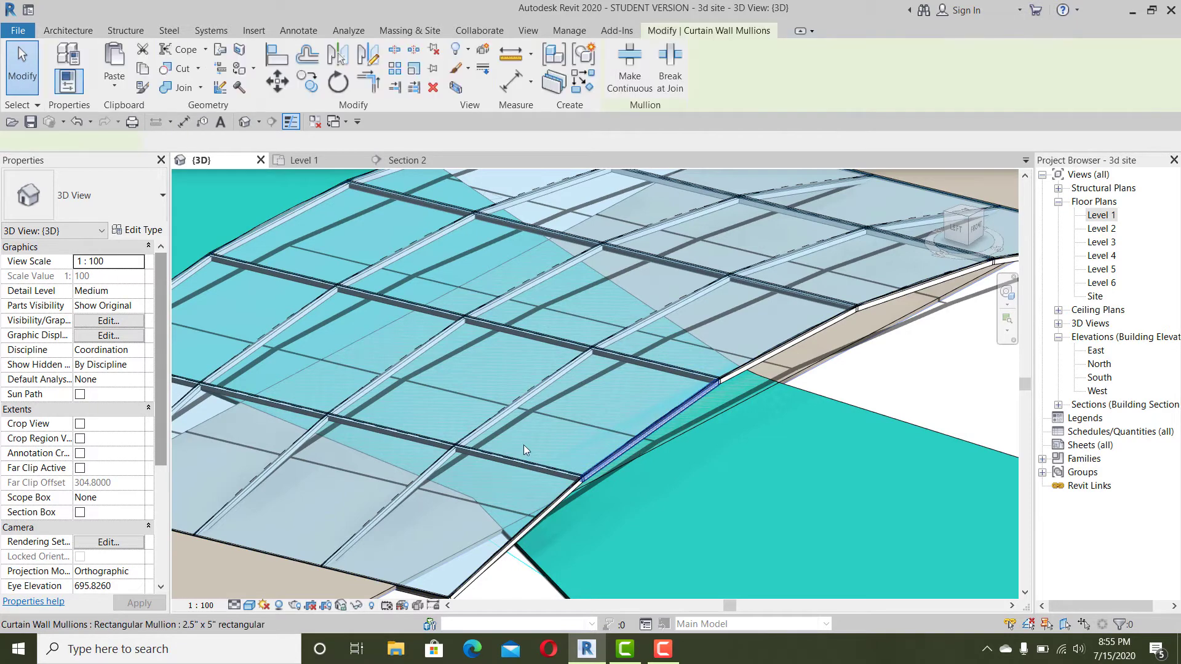
click(138, 230)
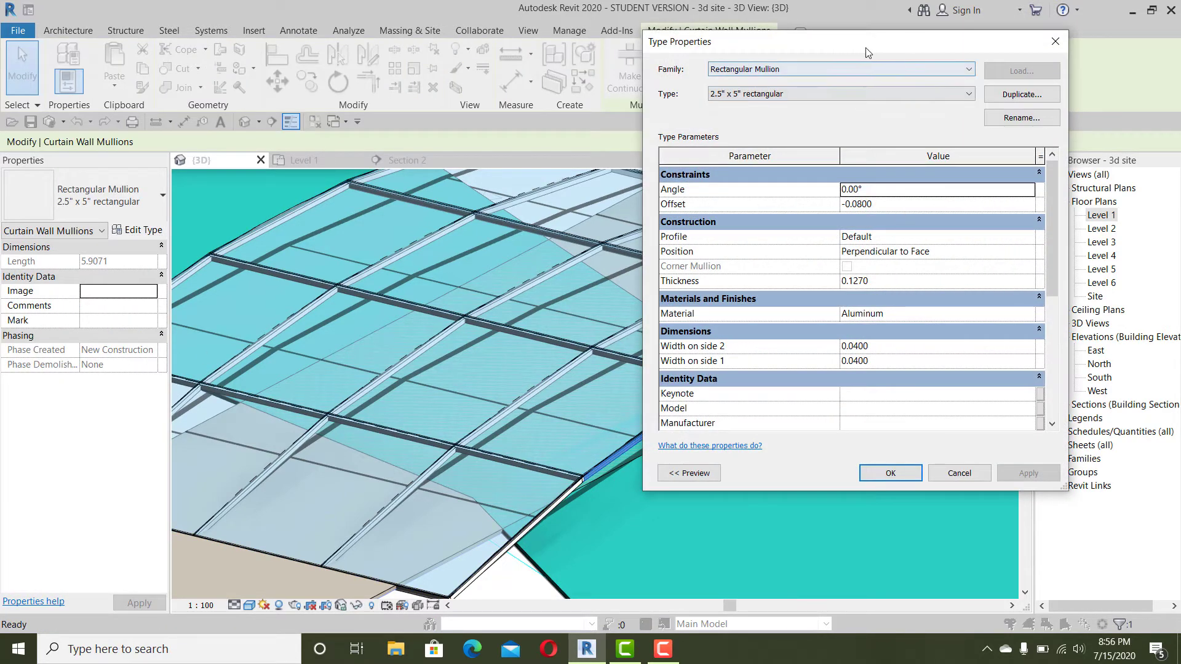
drag(867, 51, 618, 37)
drag(801, 198, 801, 253)
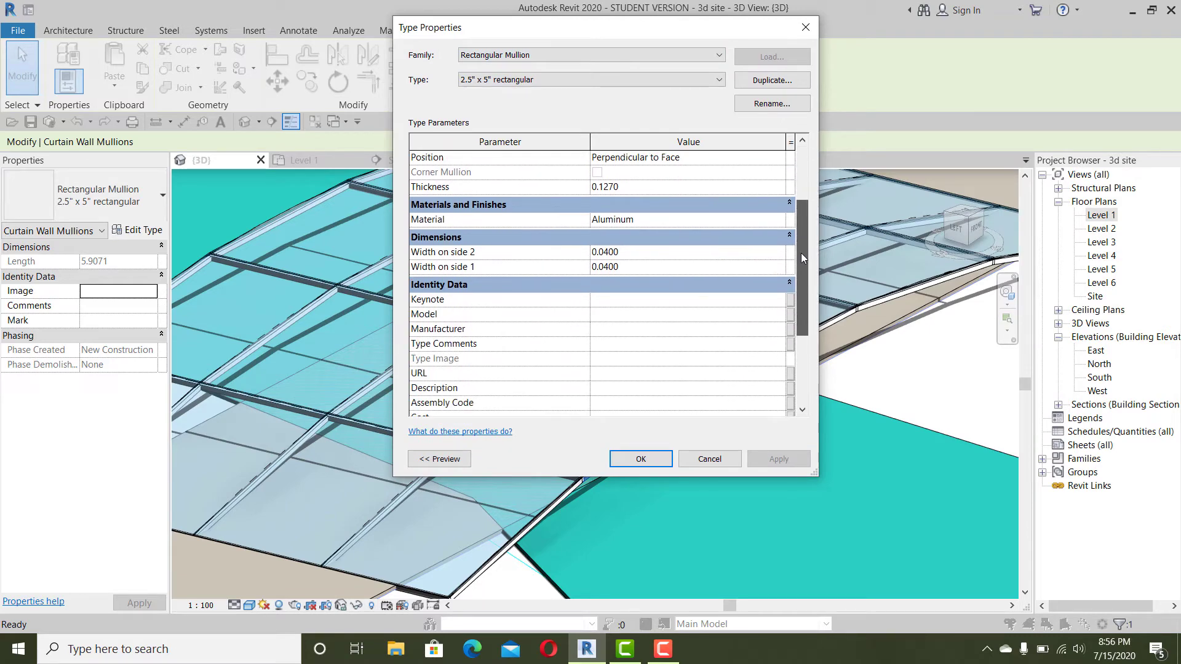
click(643, 258)
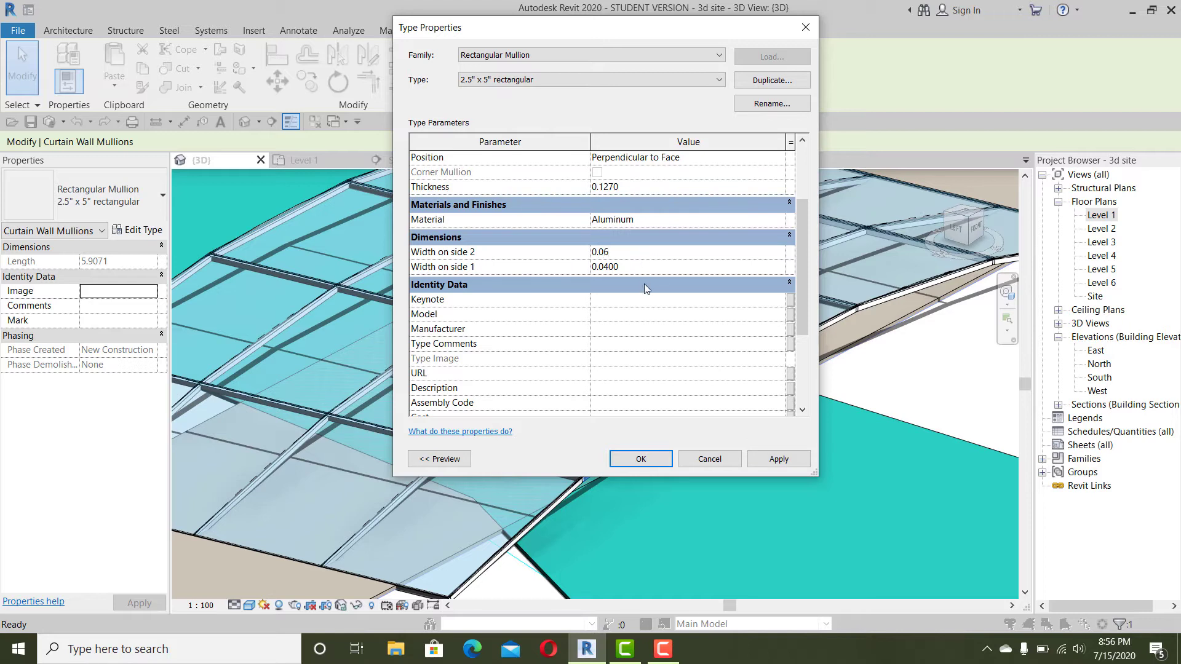
text(0.06)
click(792, 460)
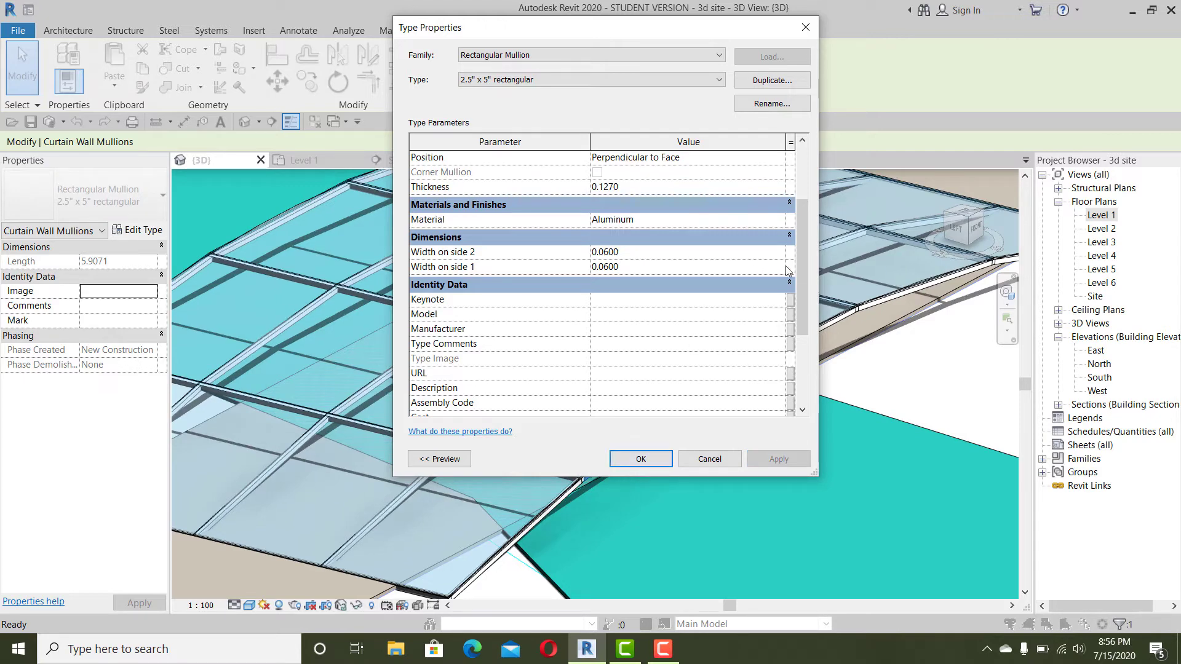
- Set the mullion type's offset to -0.12 and accept the type properties
drag(803, 264, 803, 210)
click(601, 191)
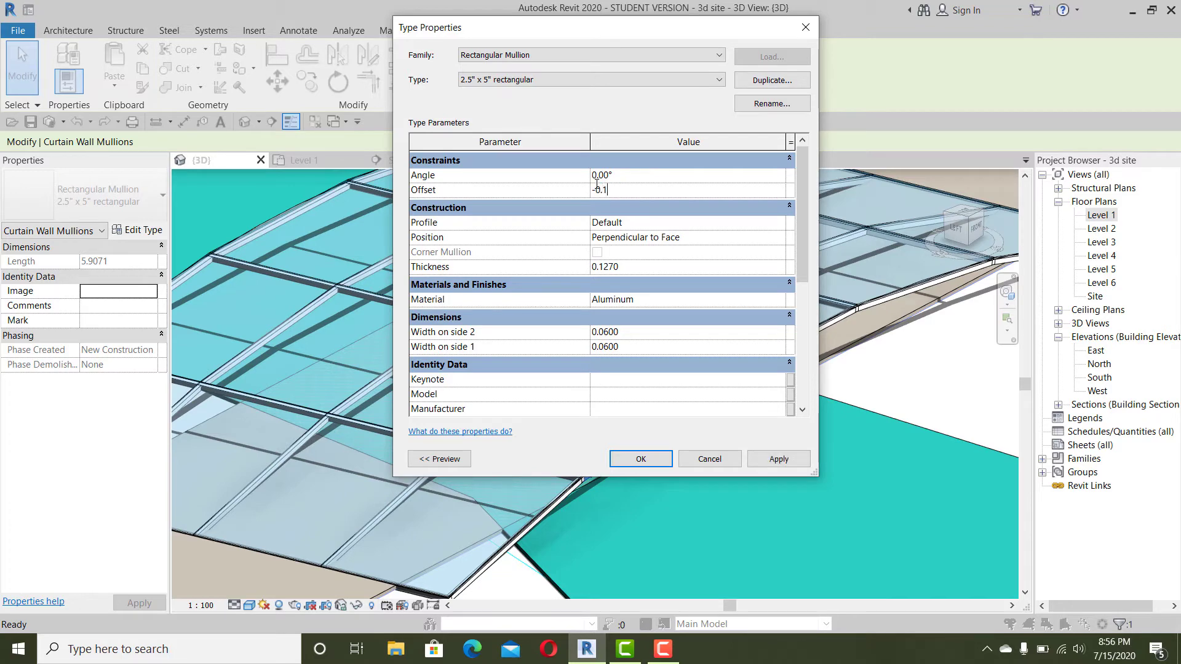
click(778, 460)
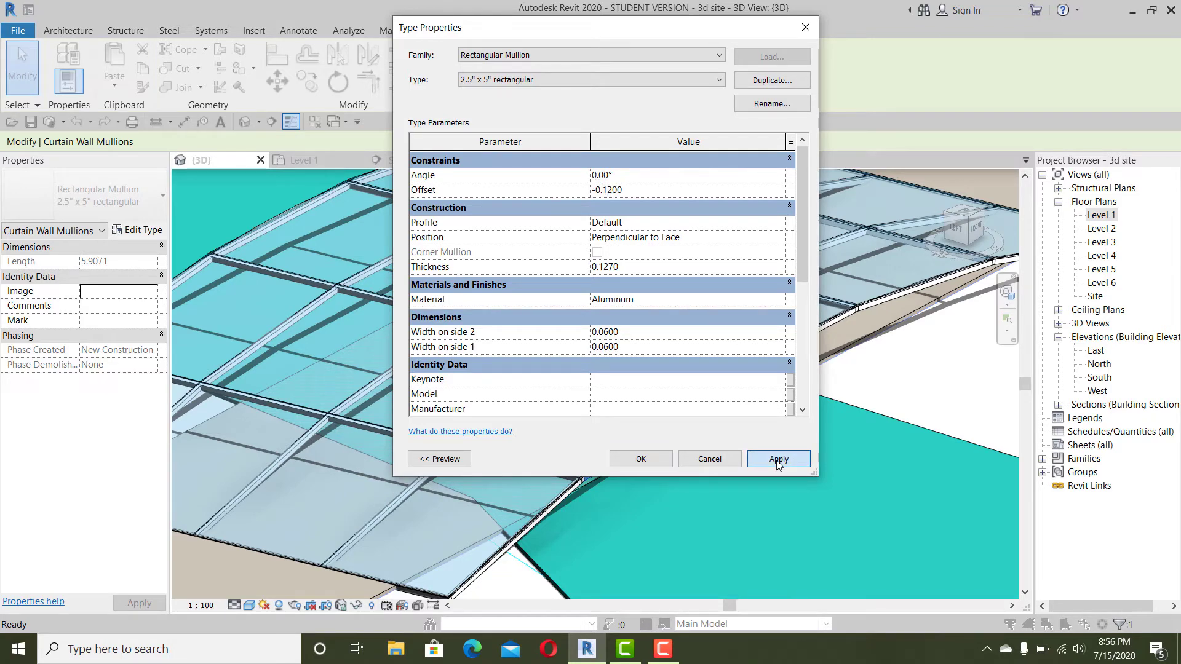
click(641, 459)
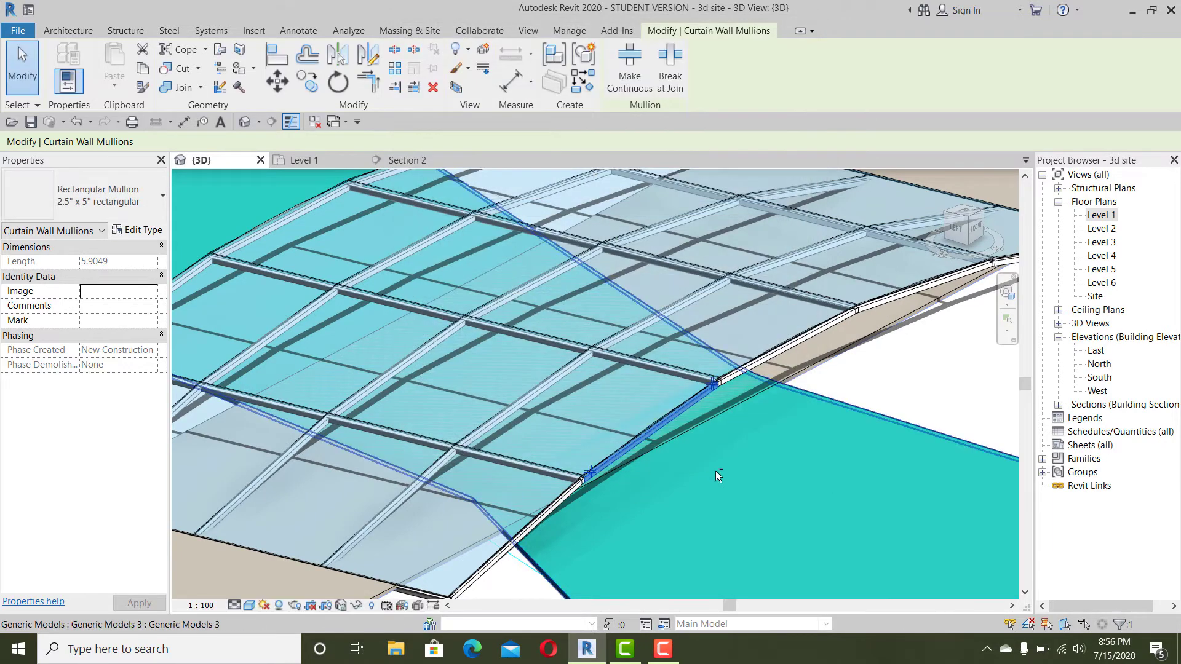
- Inspect the resized mullions along the bridge's edge up close and from an overall view
shift+middle_drag(714, 472, 631, 418)
key(Escape)
scroll(608, 326, up, 6)
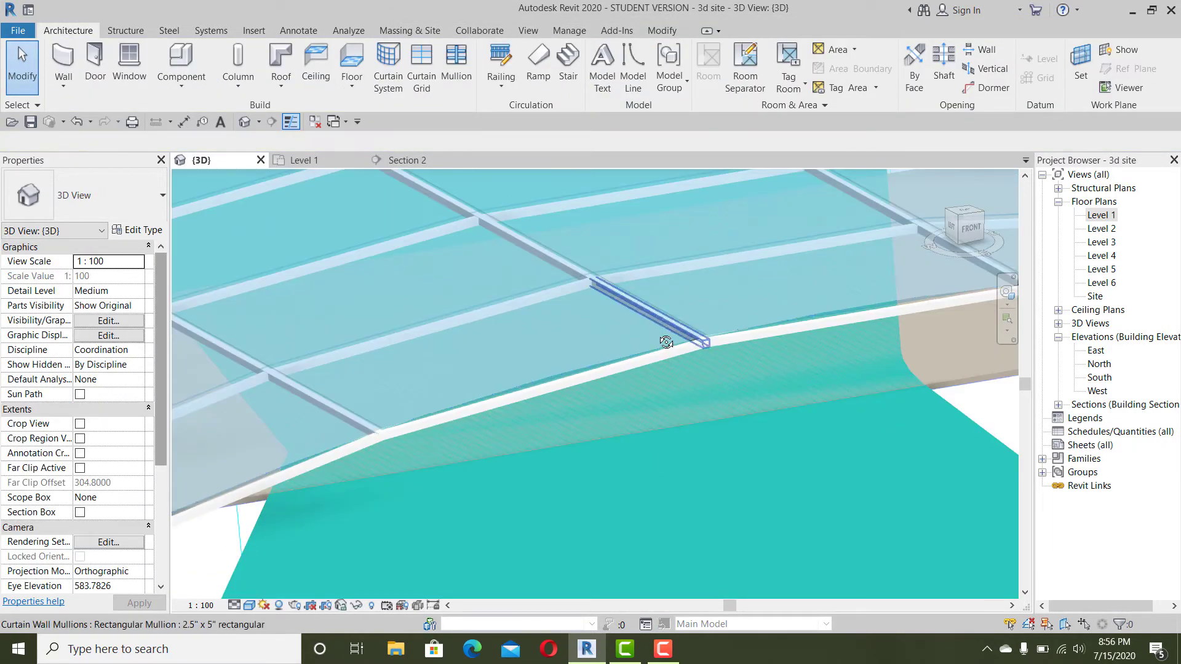
scroll(574, 358, down, 3)
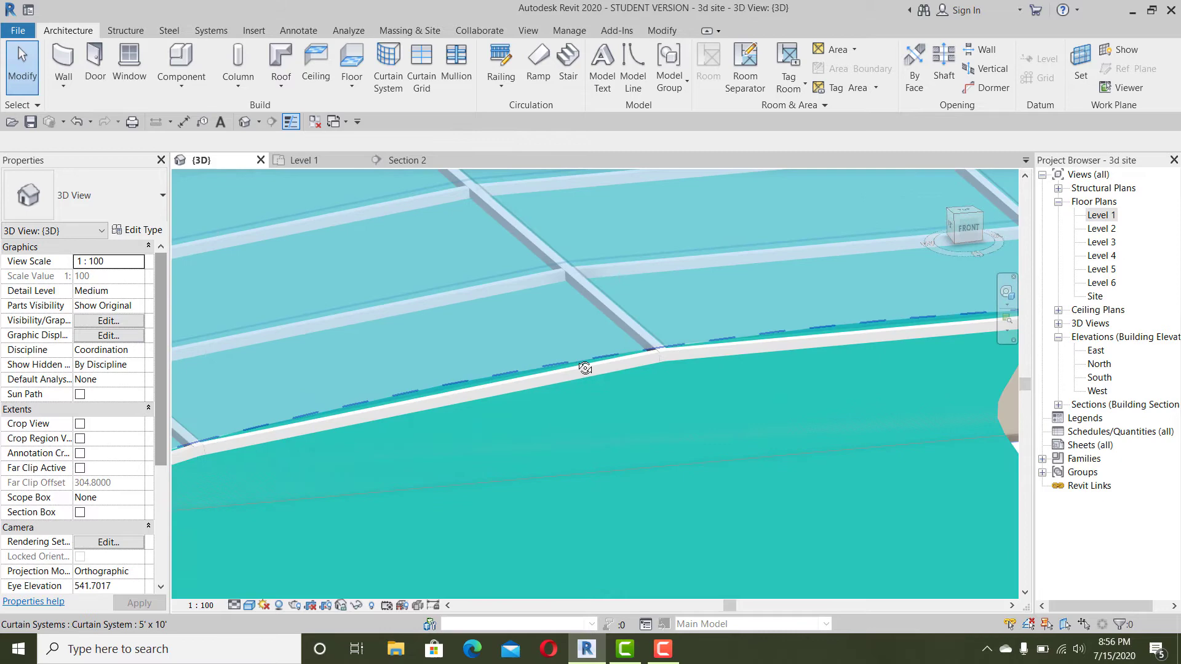
shift+middle_drag(574, 358, 710, 505)
scroll(621, 355, down, 5)
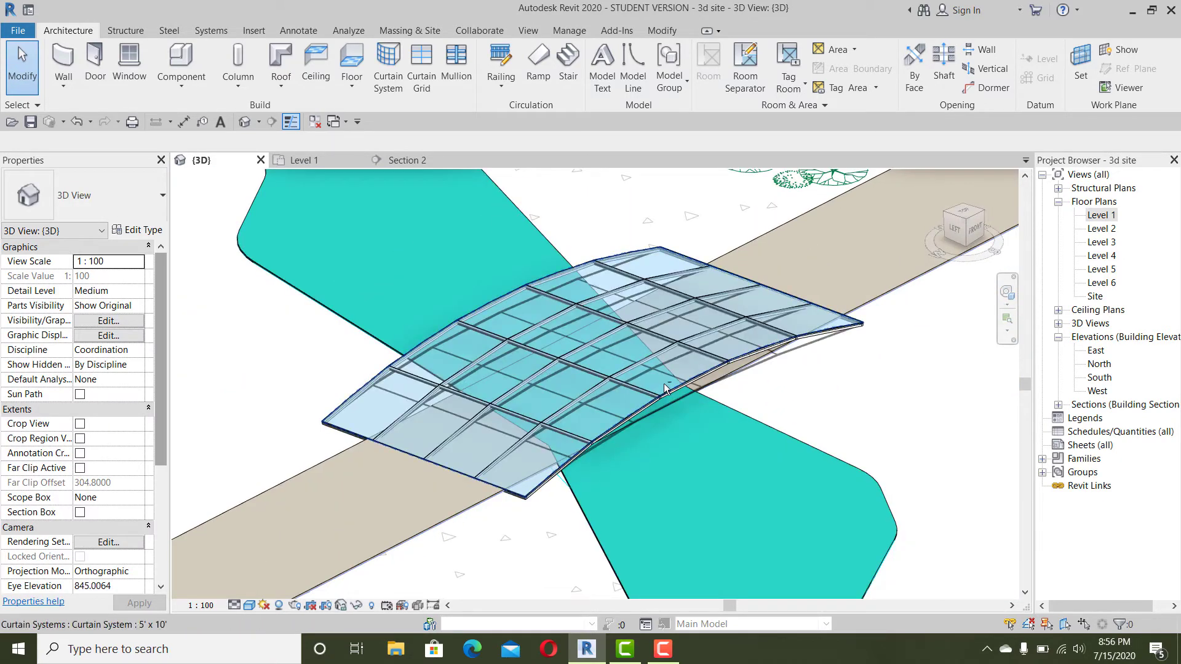
shift+middle_drag(663, 382, 682, 397)
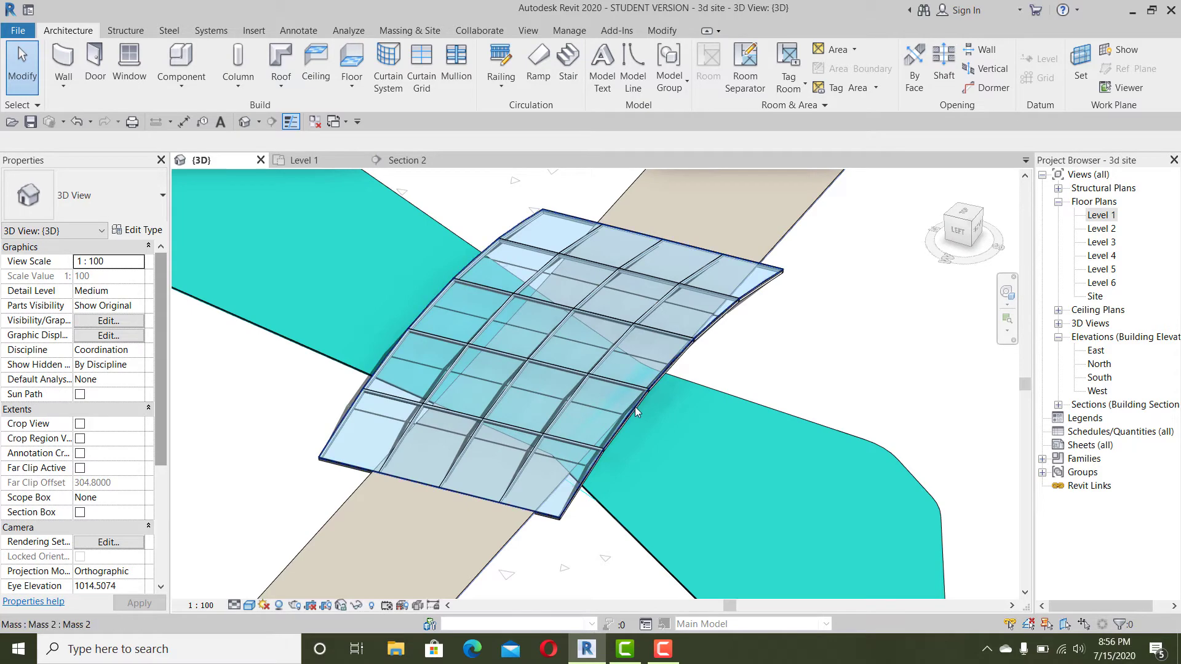
- Change the five curtain panels in the outer row along one long edge of the bridge to System Panel Solid
key(Tab)
click(631, 407)
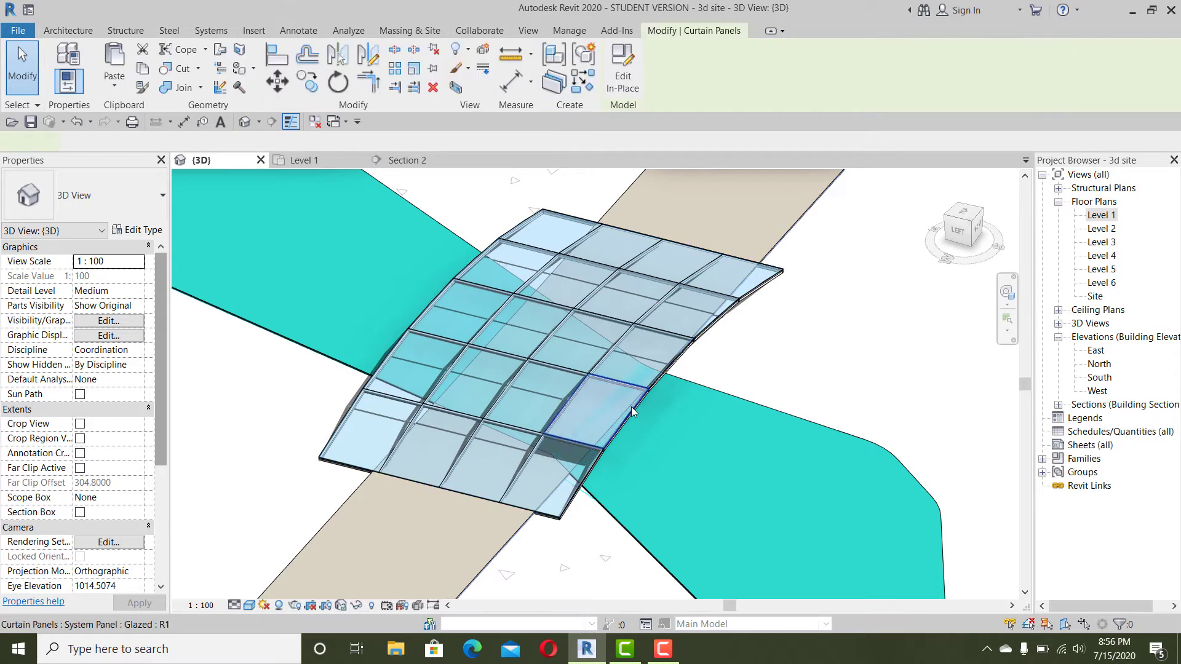
ctrl+click(654, 371)
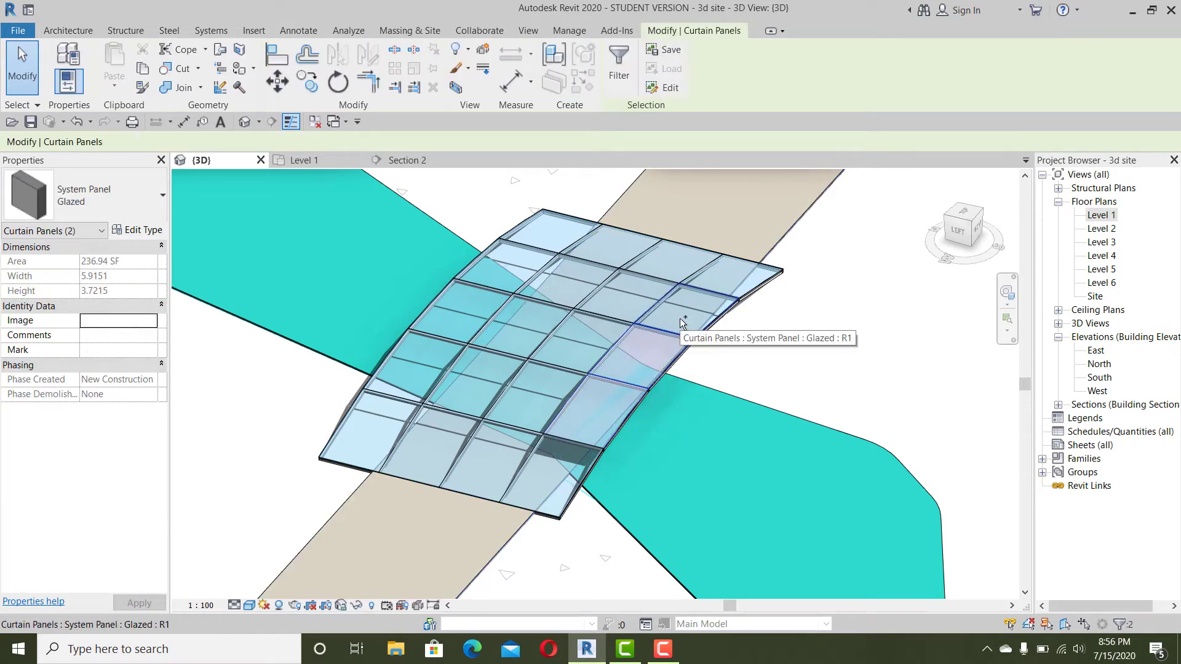
ctrl+click(681, 318)
ctrl+click(736, 278)
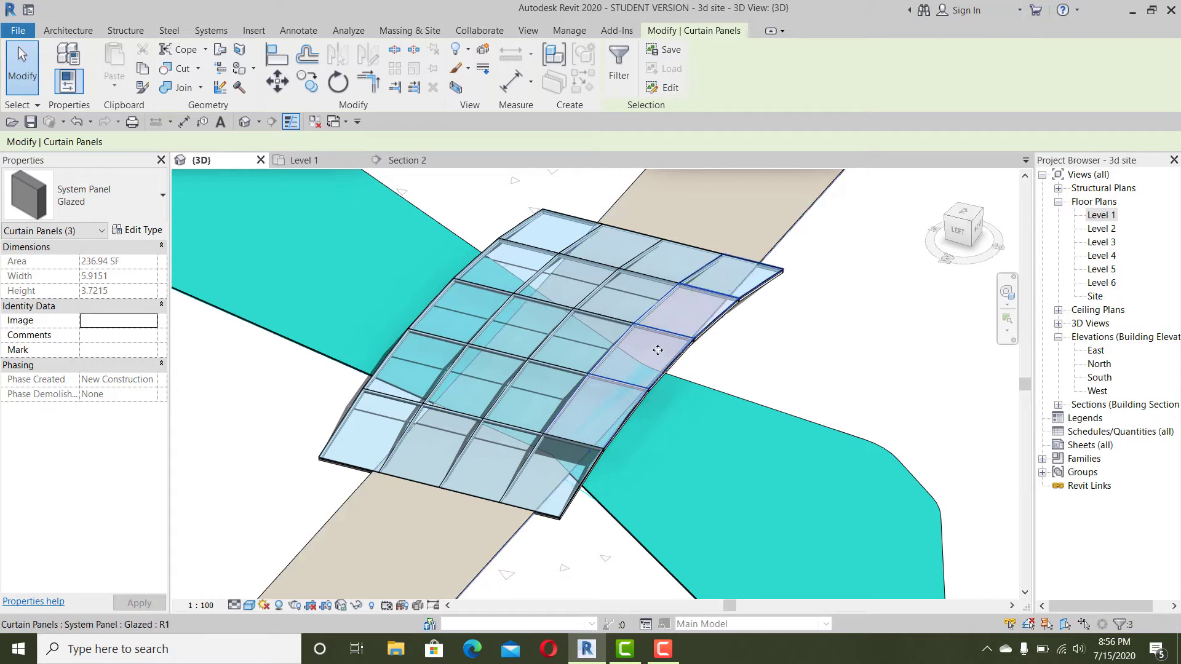
ctrl+click(541, 481)
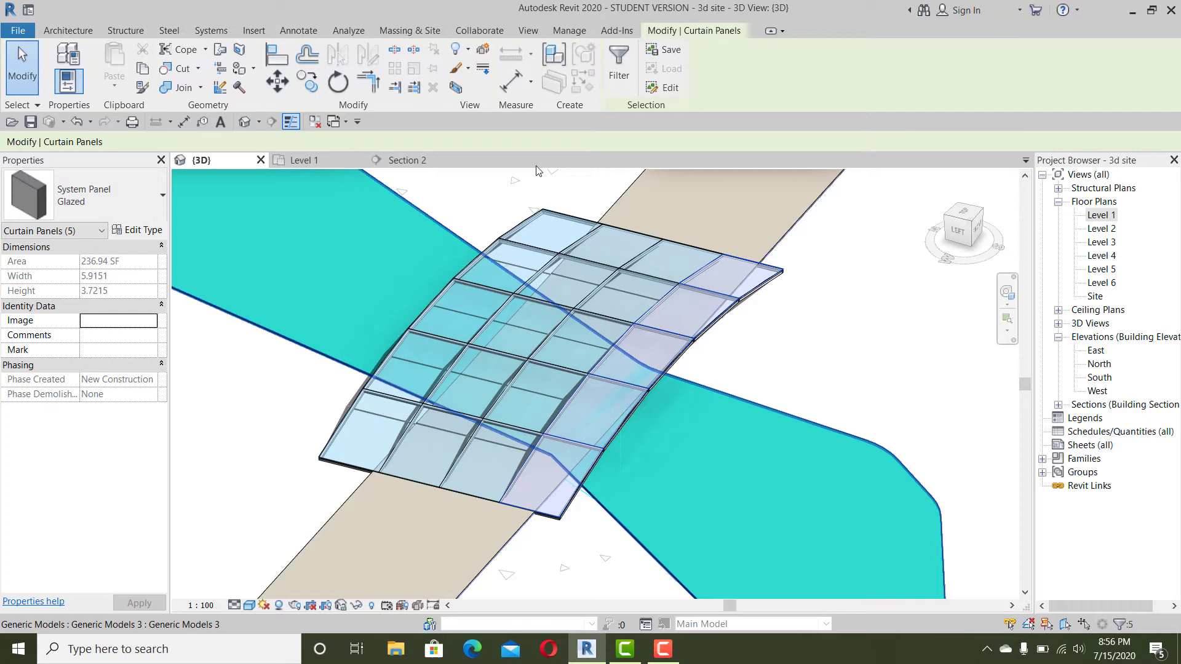
click(141, 231)
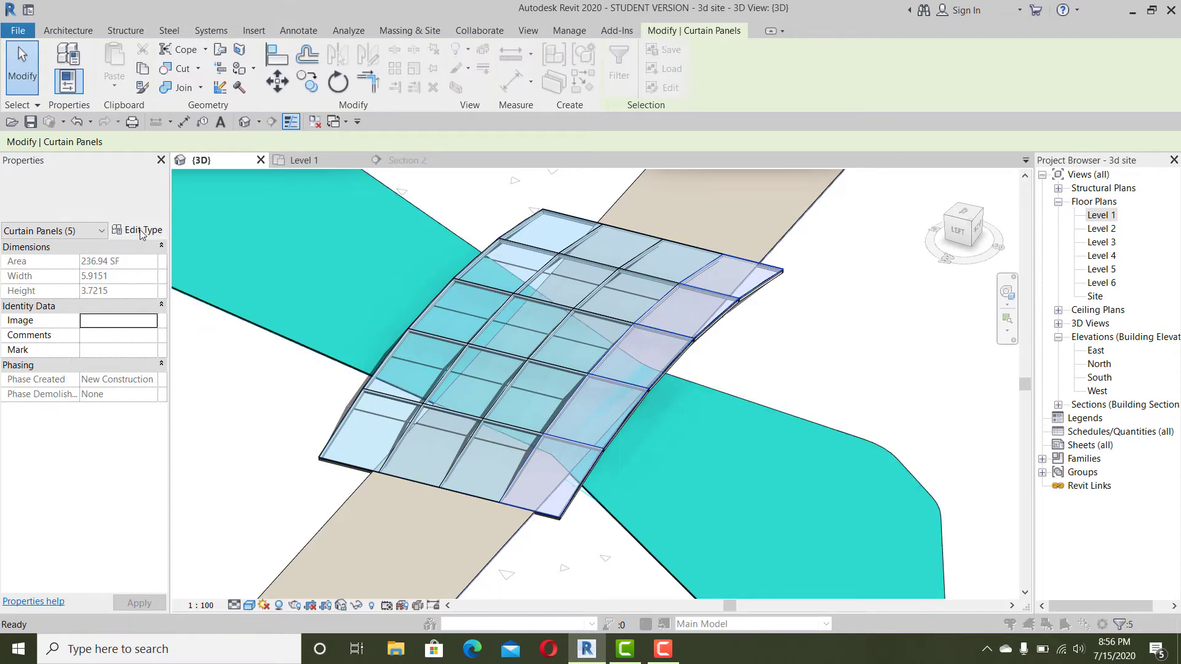
click(805, 27)
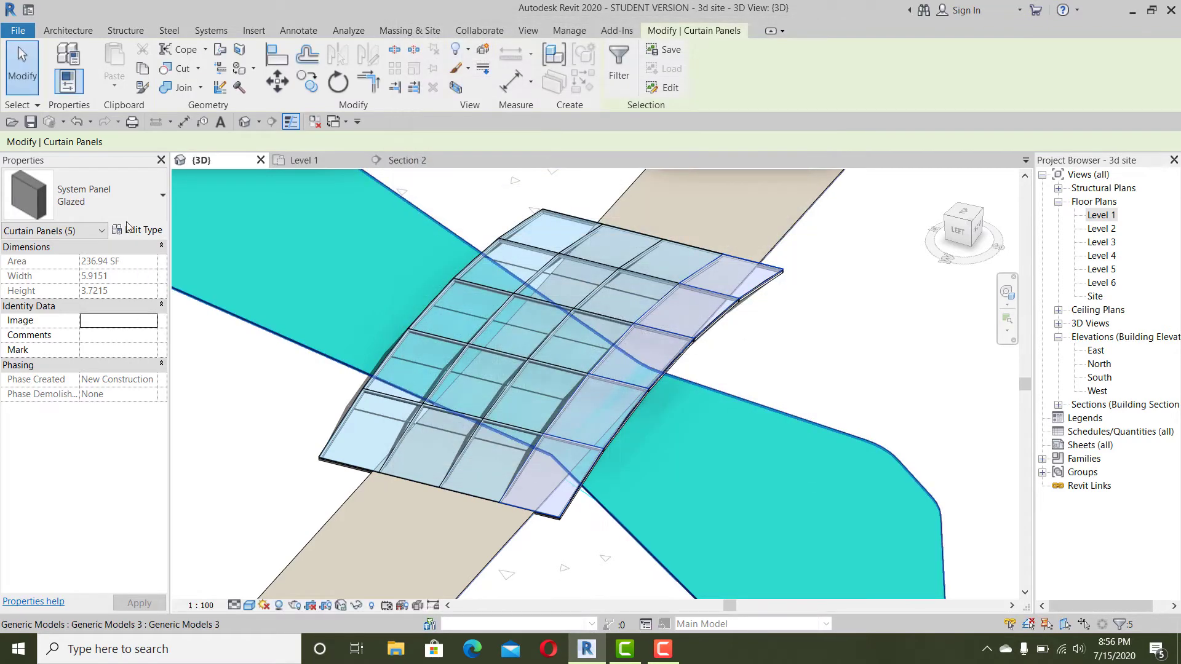
click(128, 215)
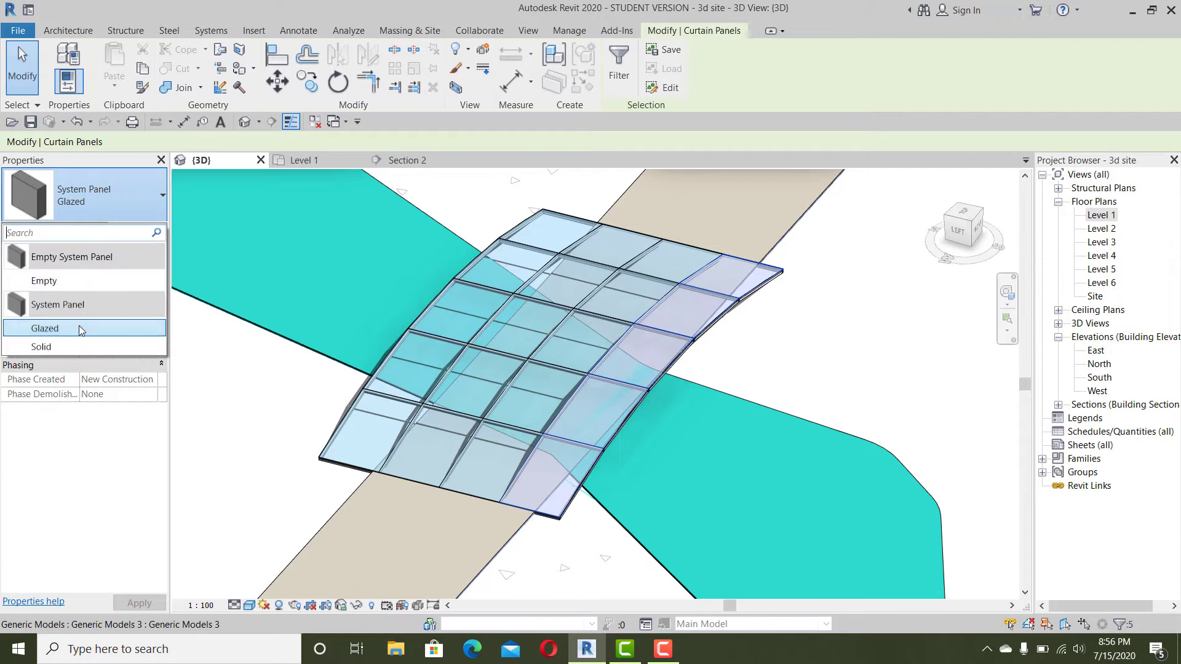
click(52, 347)
key(Escape)
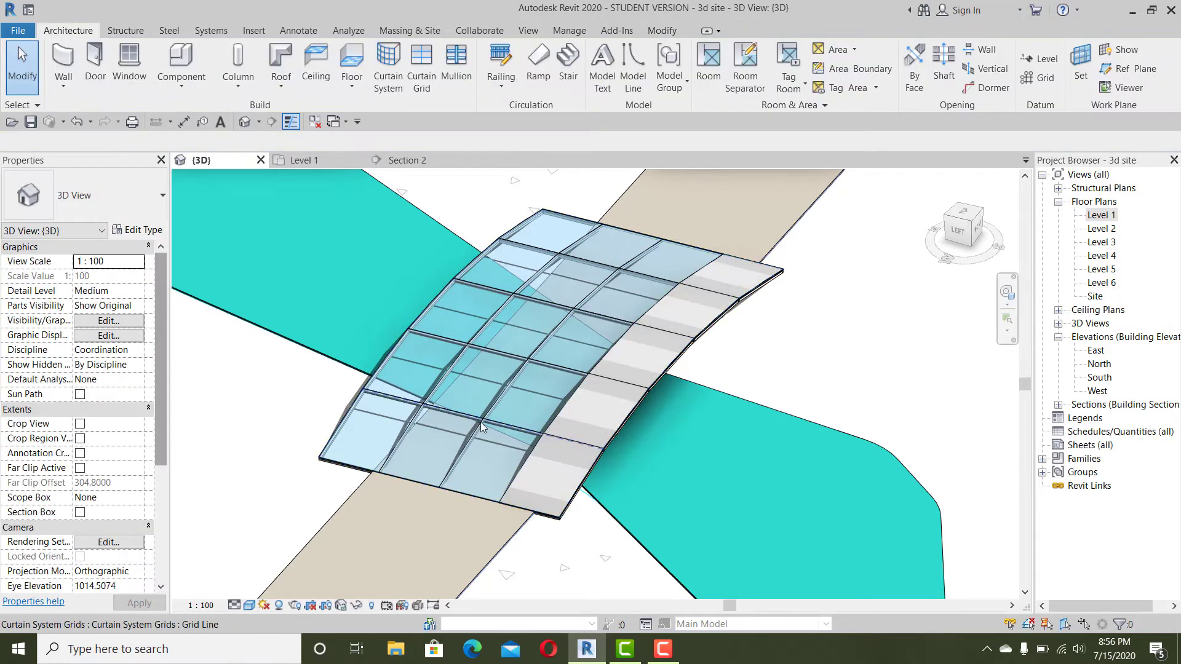
- Change the five curtain panels in the outer row along the opposite long edge to System Panel Solid, filtering the mullions out of the selection
shift+middle_drag(481, 421, 443, 358)
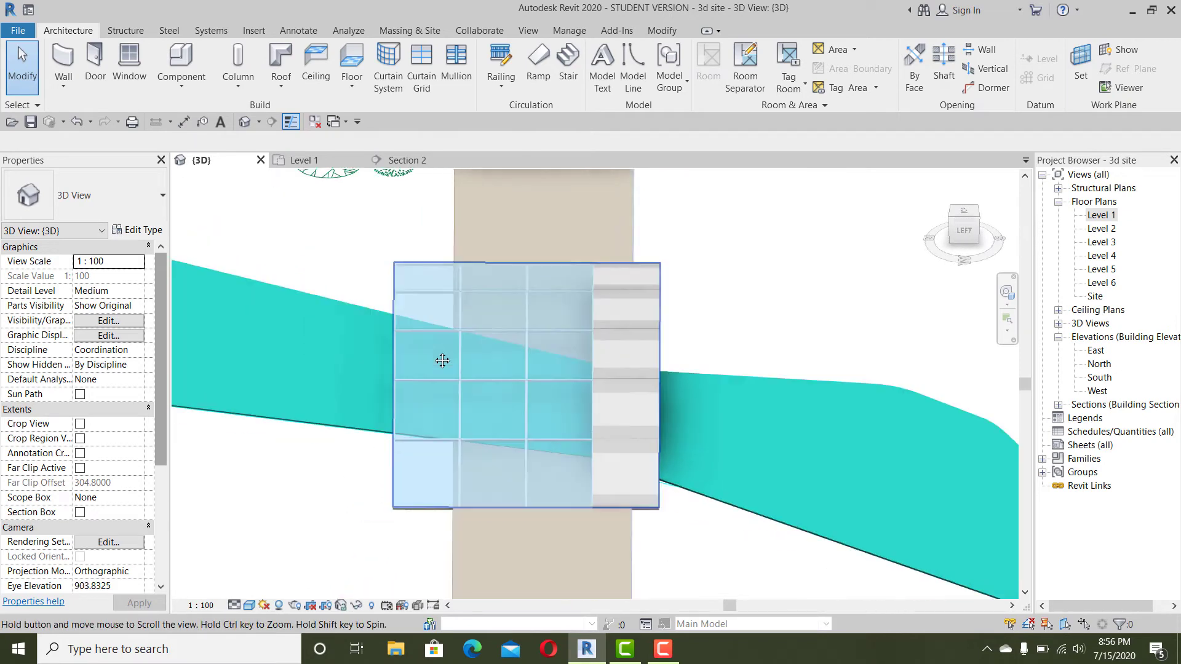
click(412, 367)
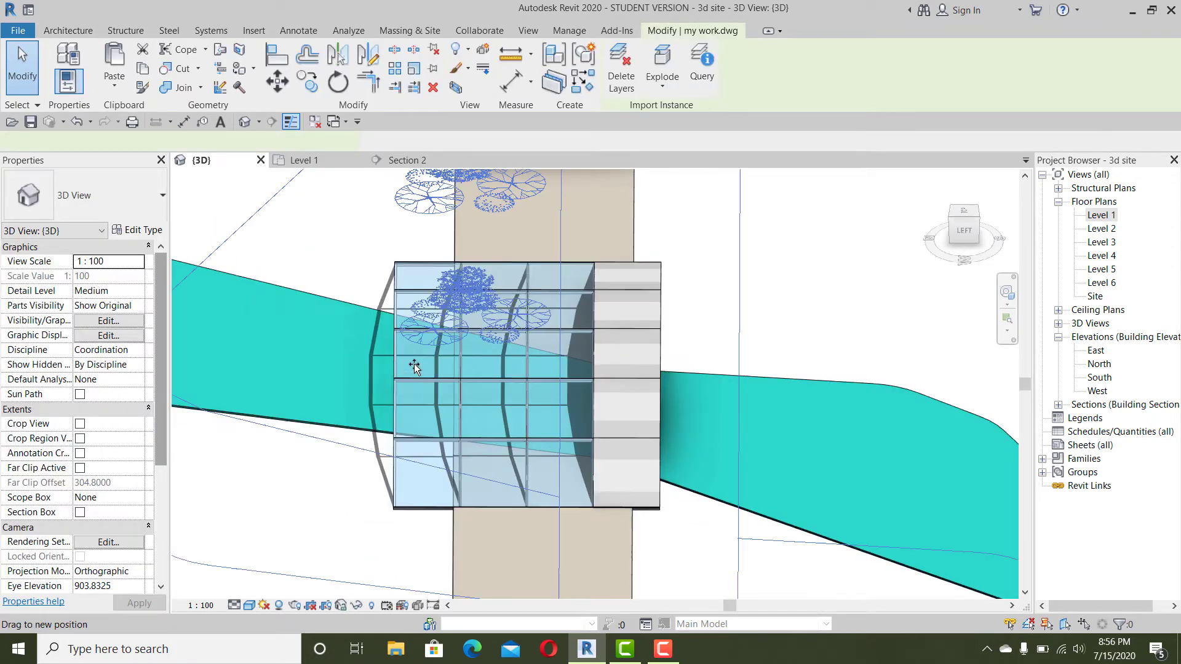
key(Escape)
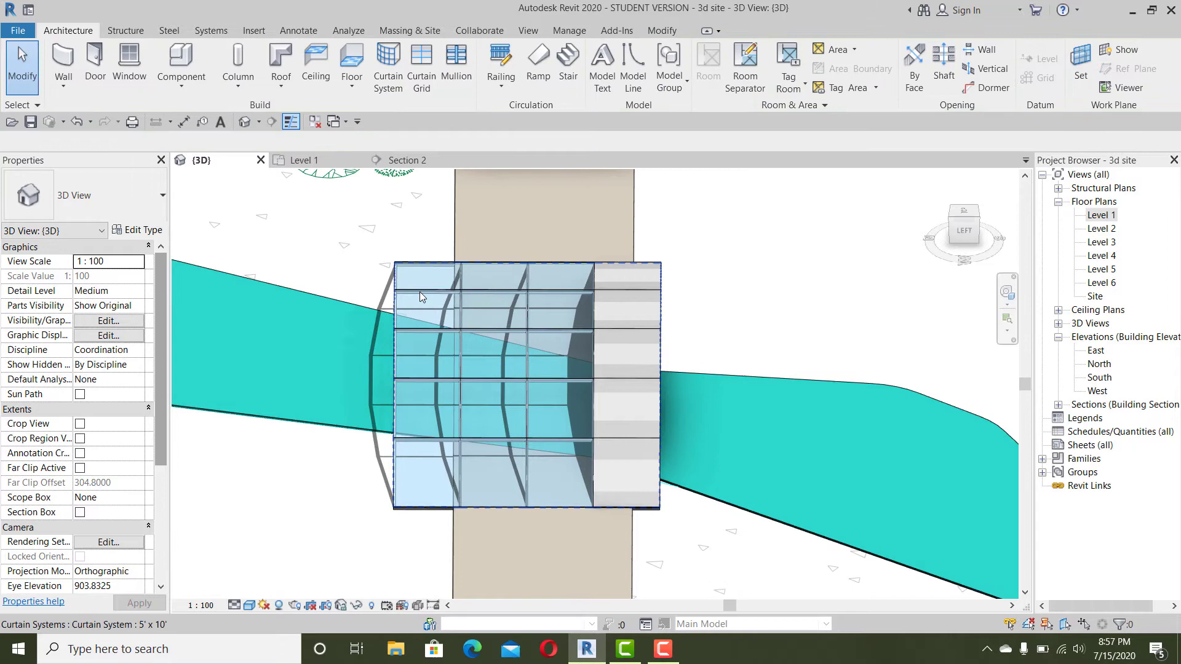
shift+middle_drag(389, 340, 387, 425)
click(390, 232)
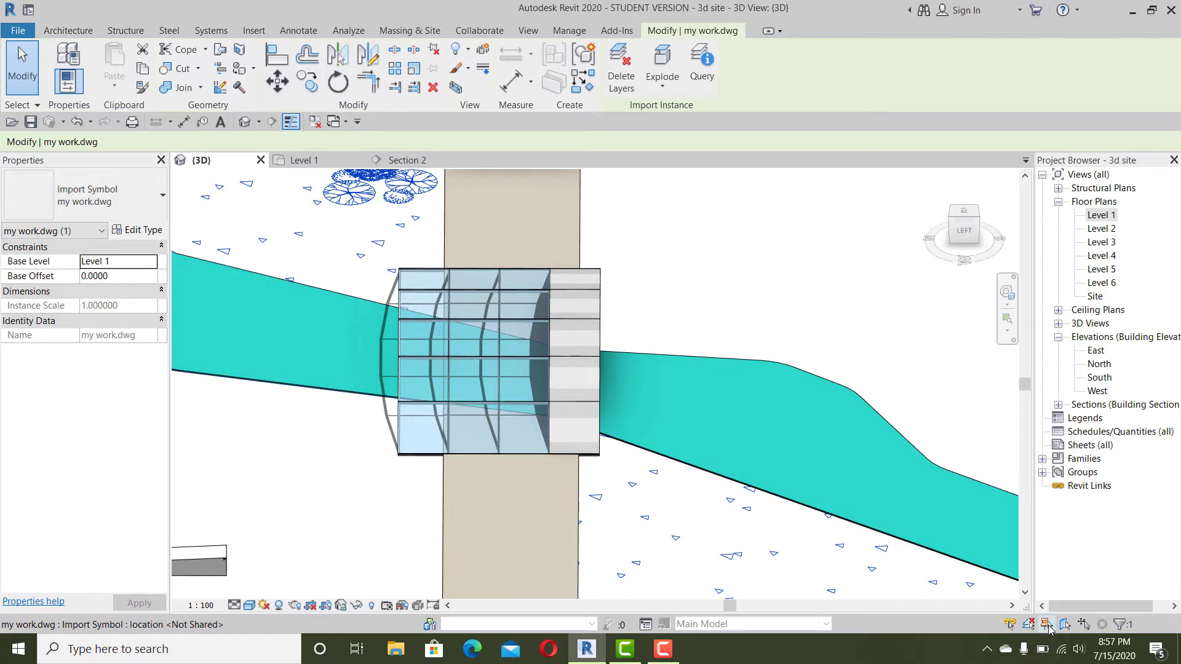
click(355, 237)
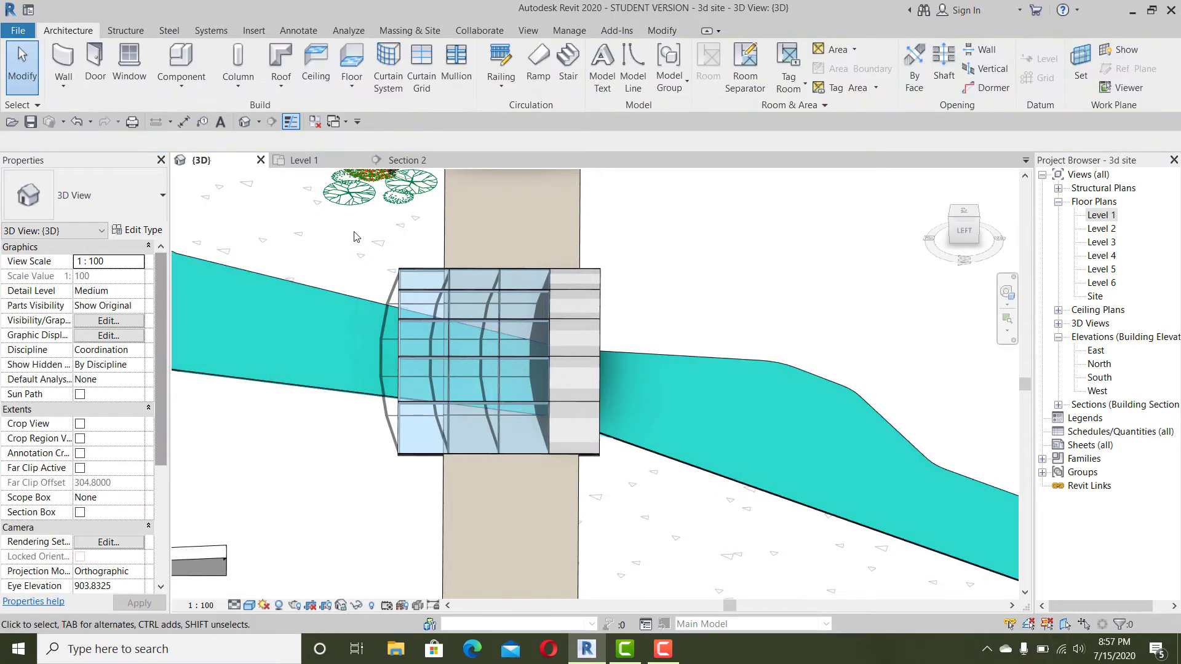
drag(355, 237, 474, 489)
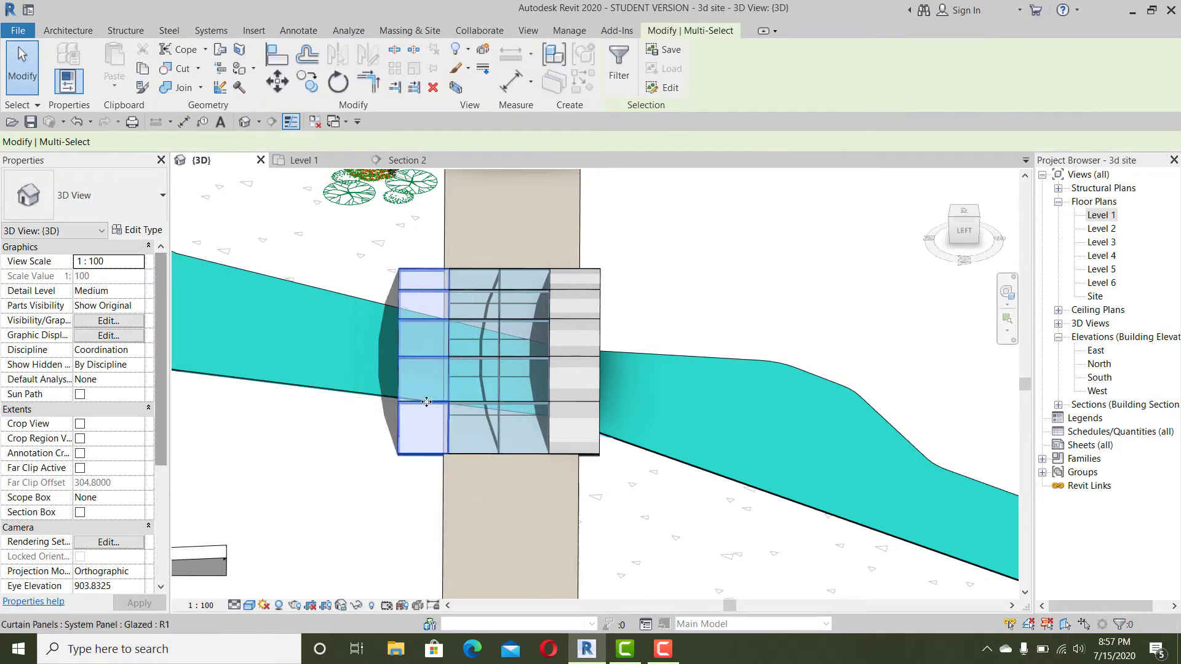
click(619, 65)
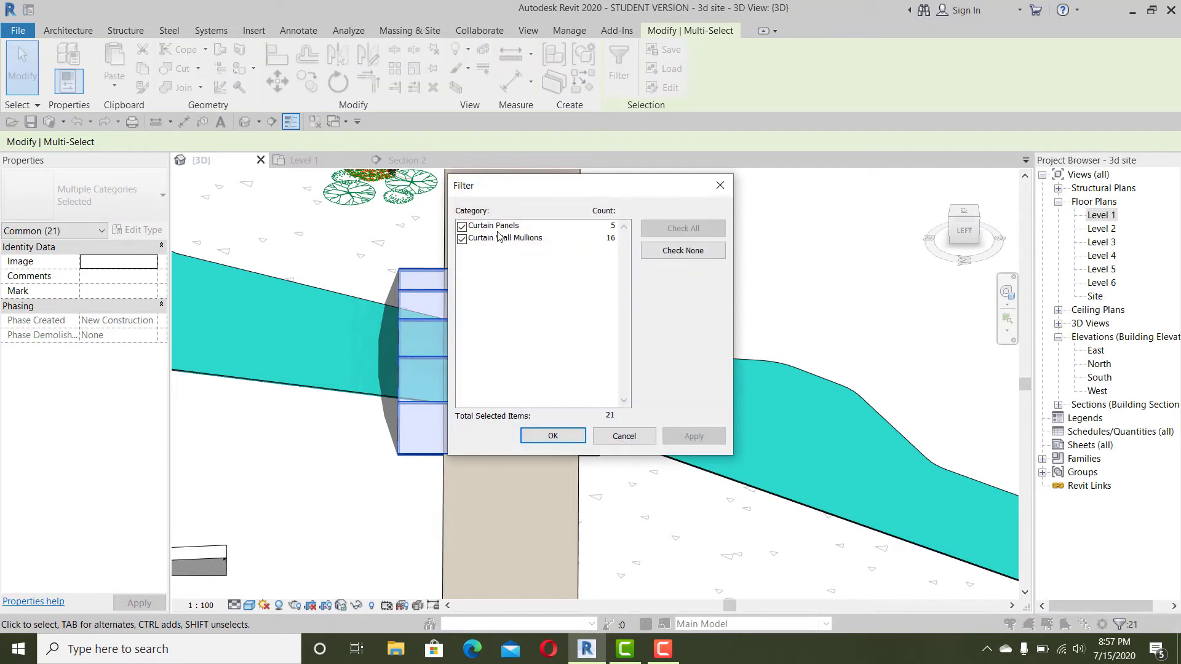
click(462, 239)
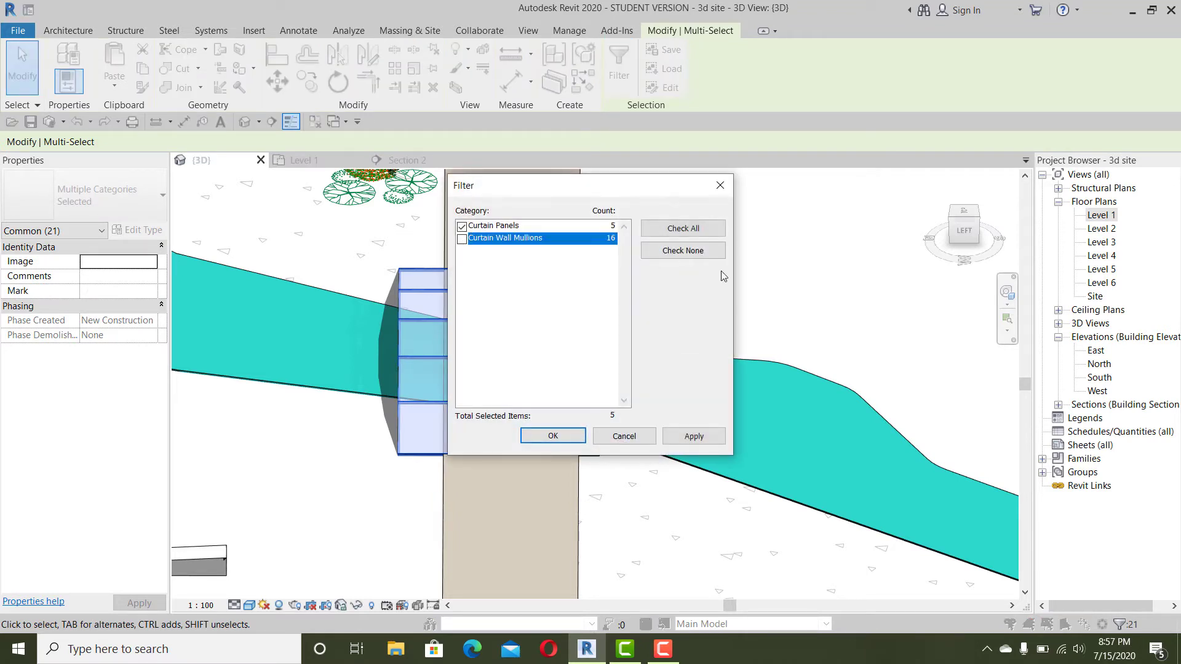
click(681, 436)
click(553, 435)
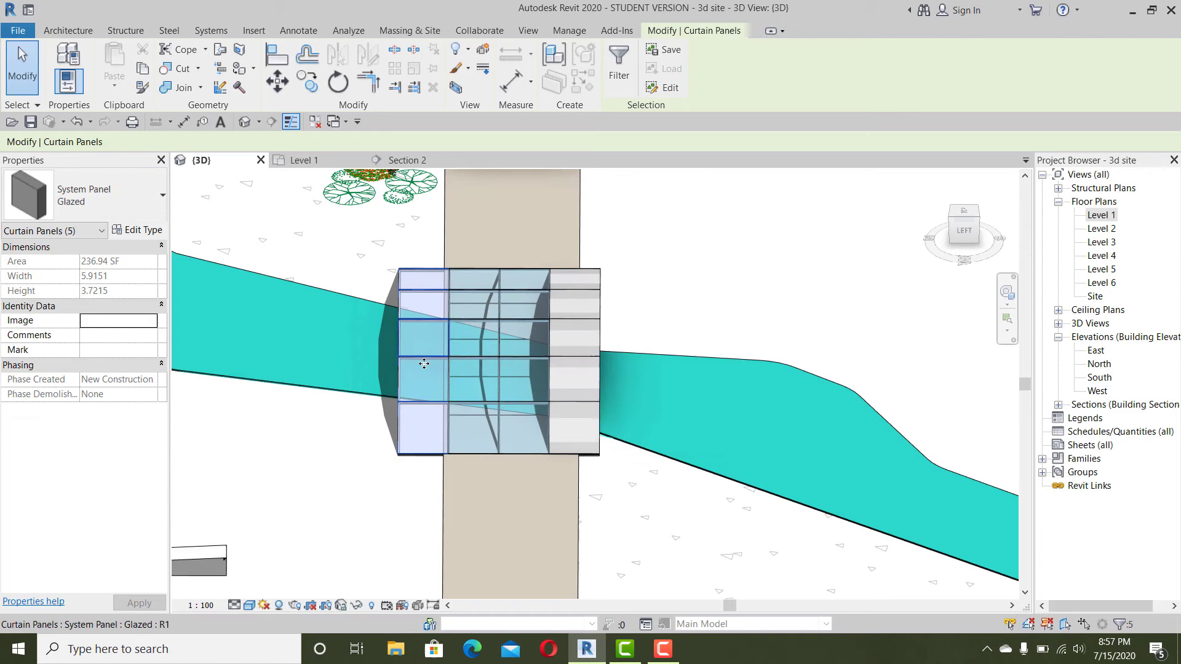
click(108, 203)
click(78, 346)
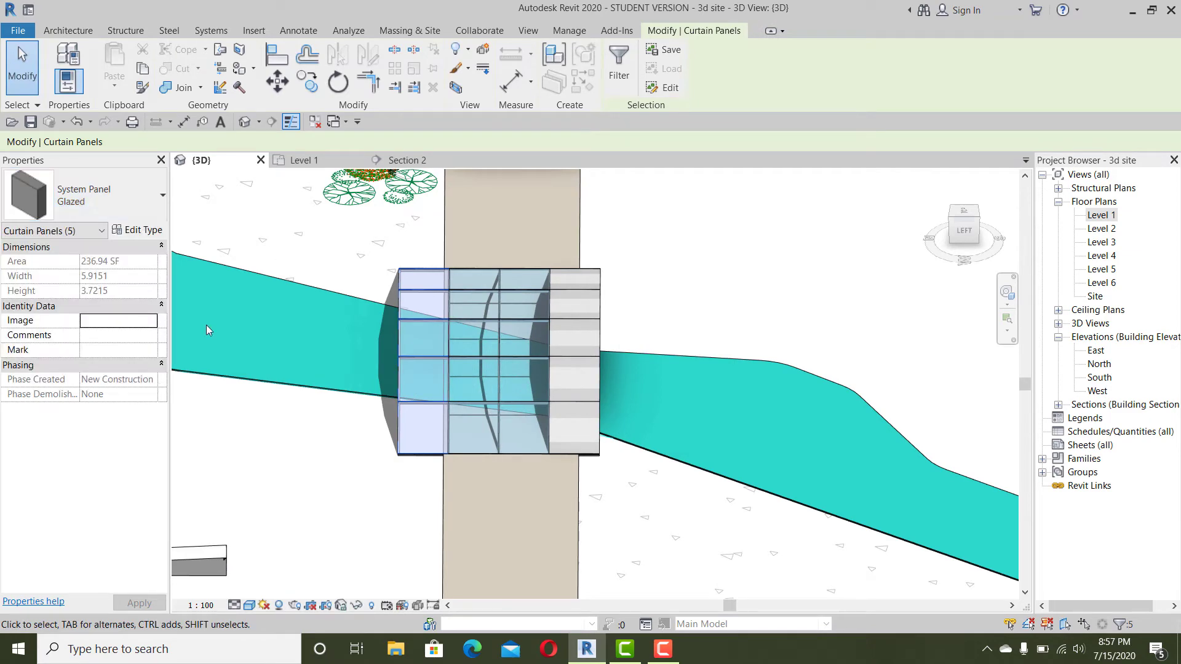
key(Escape)
- Inspect the panelled bridge from several angles in 3D and in the Section 2 view
shift+middle_drag(566, 348, 540, 379)
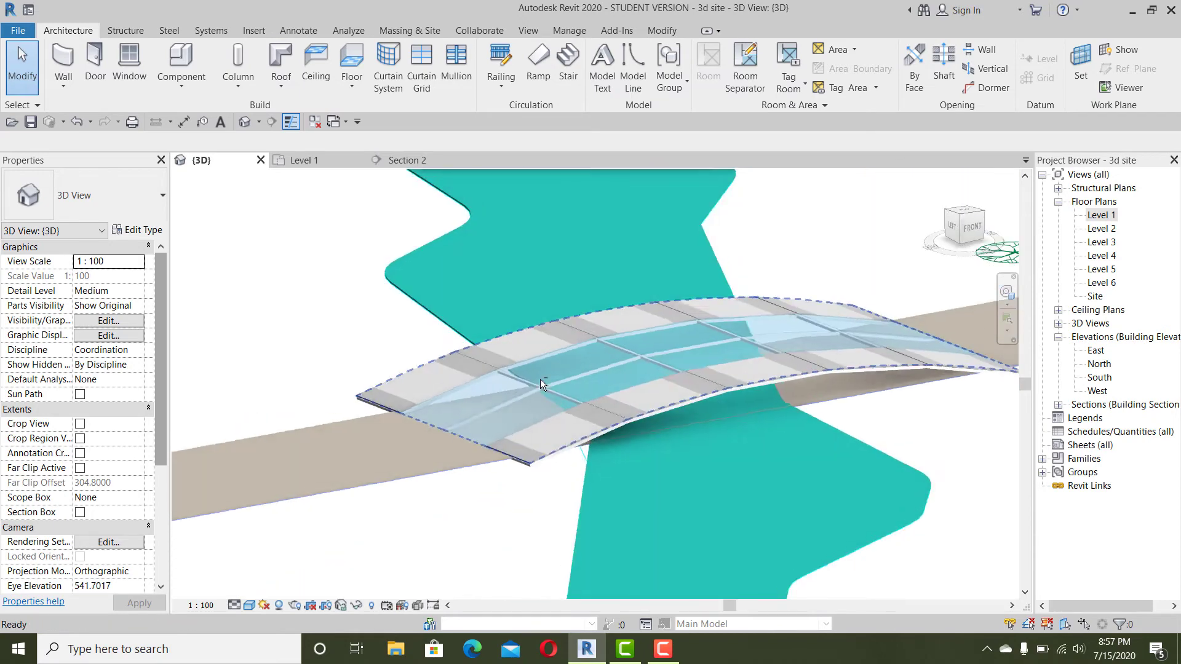
shift+middle_drag(767, 295, 732, 269)
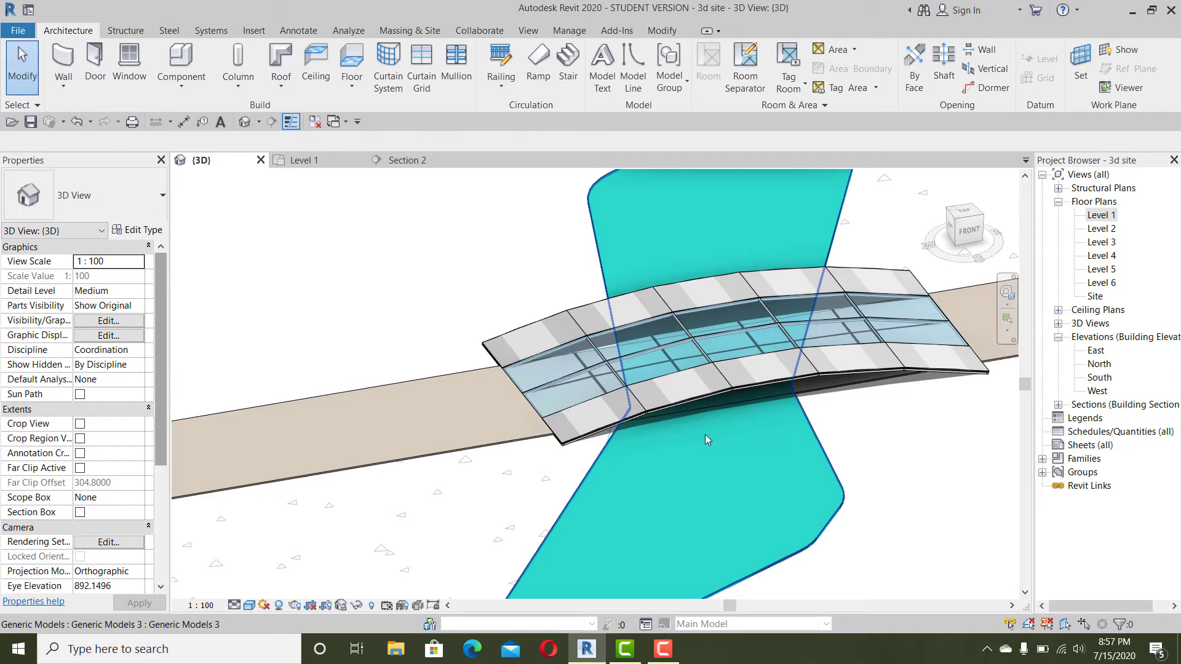
shift+middle_drag(705, 434, 732, 455)
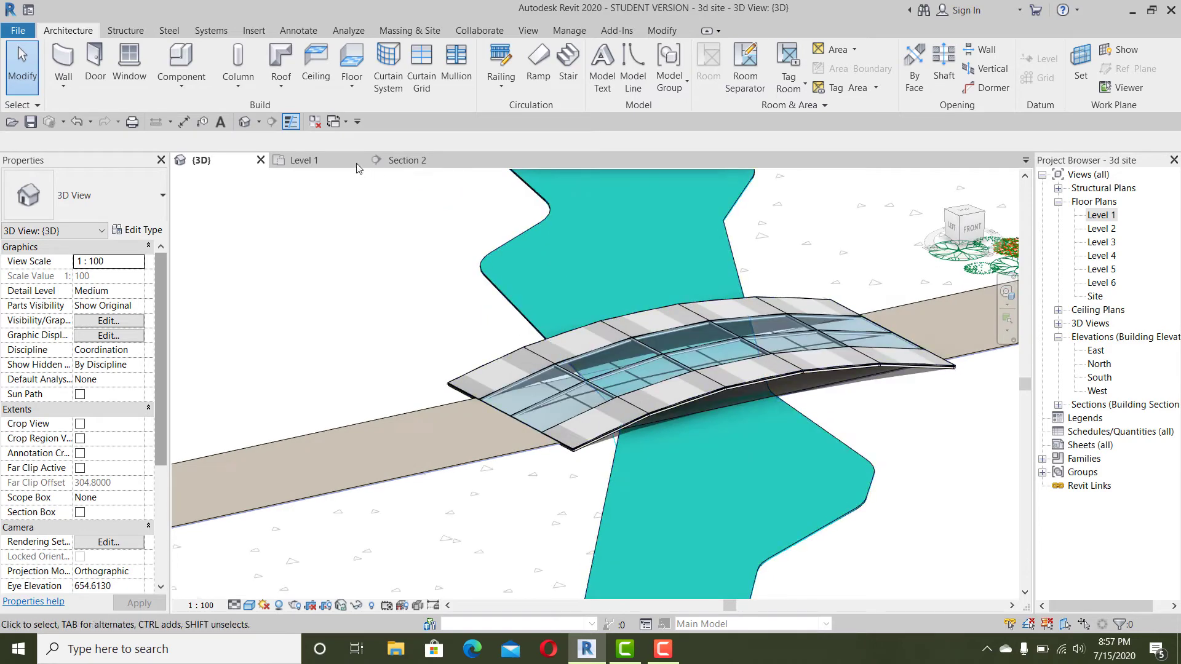
click(423, 161)
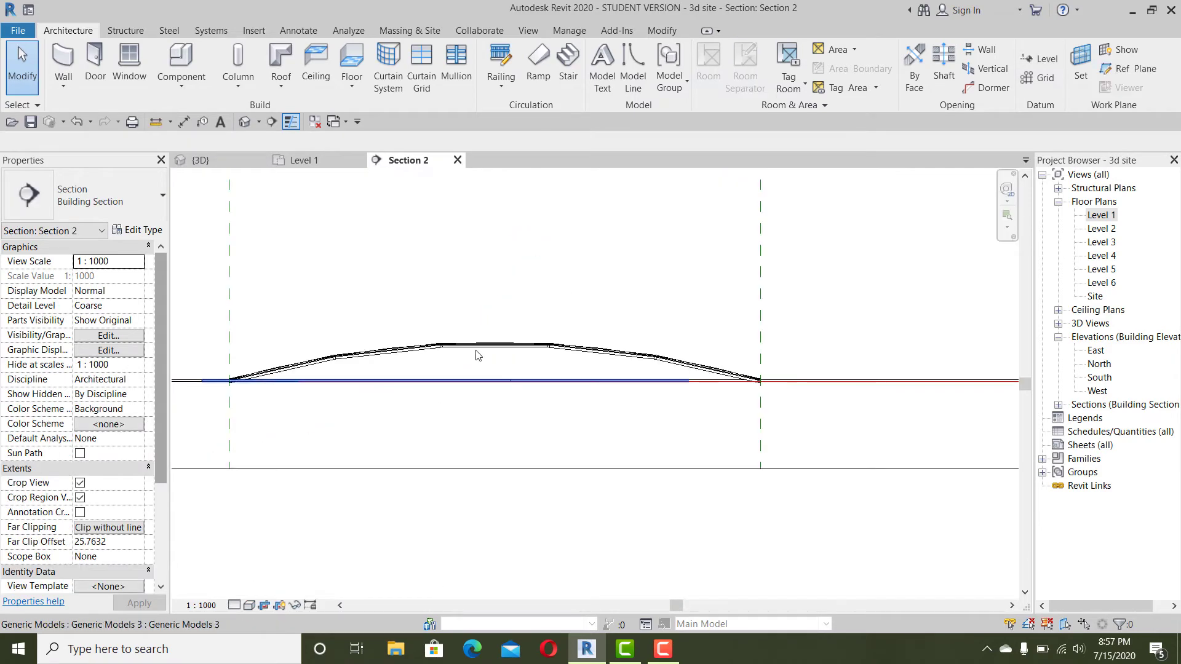
scroll(567, 403, up, 2)
middle_drag(548, 396, 527, 377)
- Start an in-place model in the Walls category and accept the default name
click(181, 80)
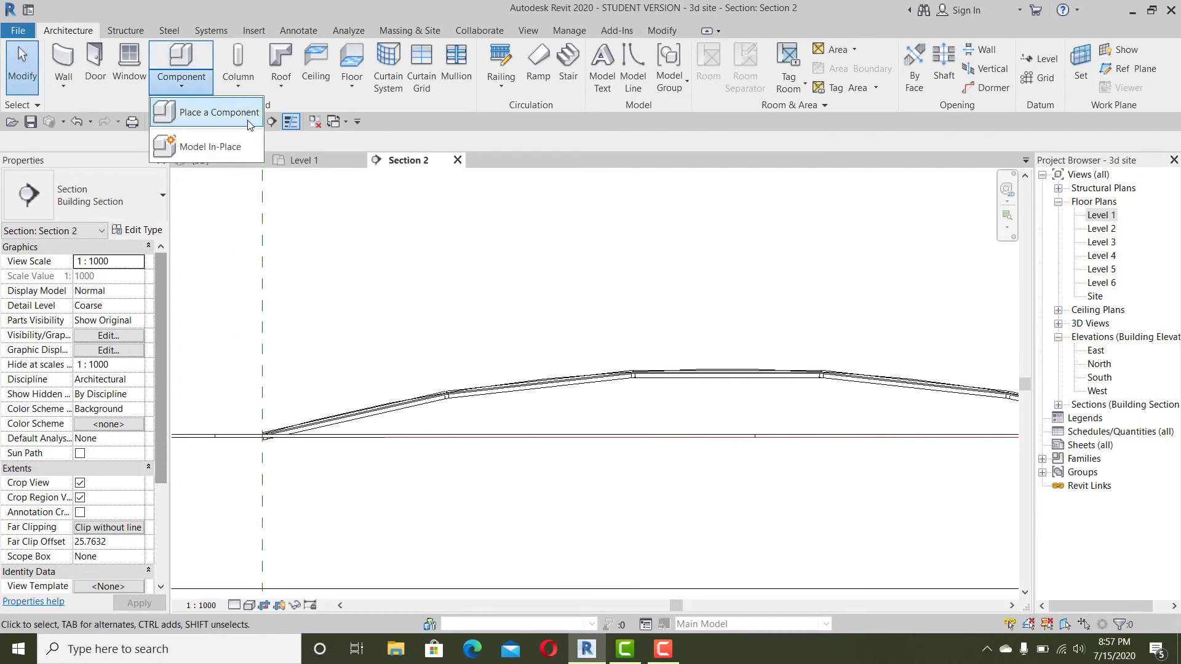
click(223, 149)
scroll(559, 310, down, 2)
click(548, 322)
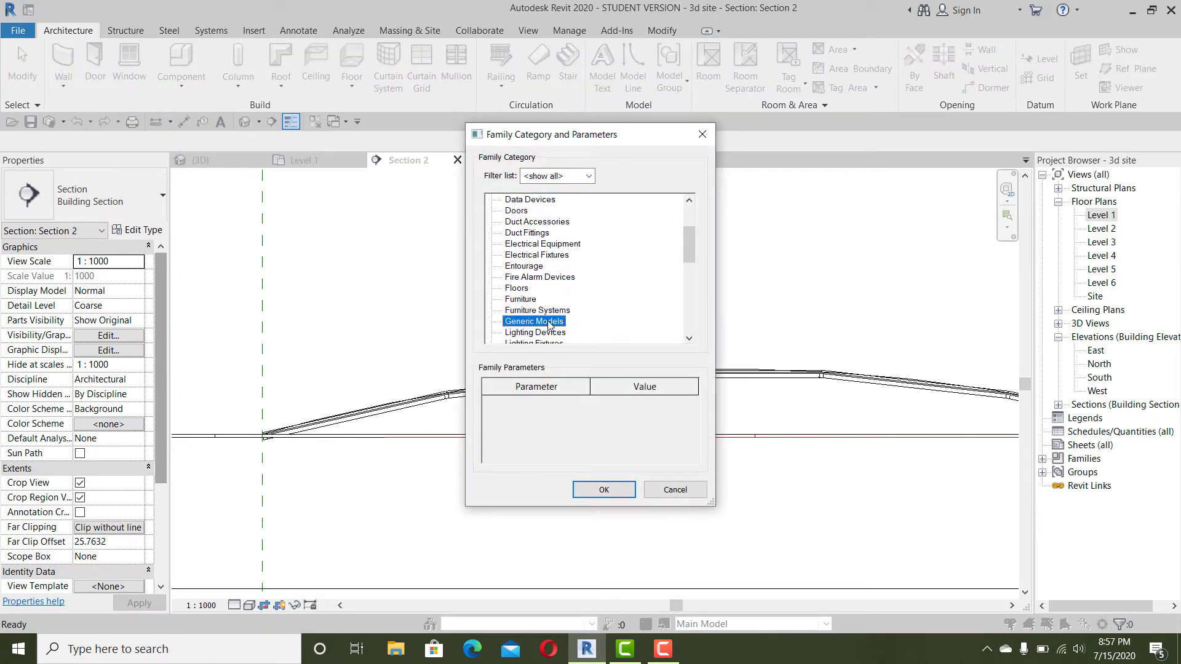
key(w)
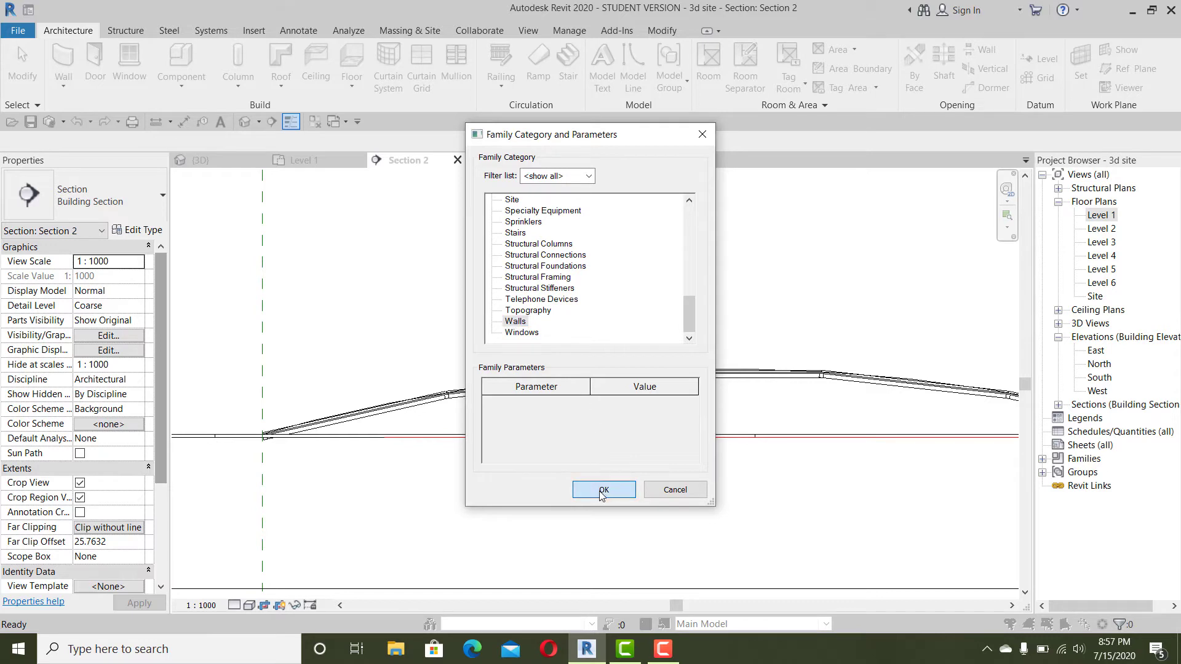
click(601, 491)
click(570, 357)
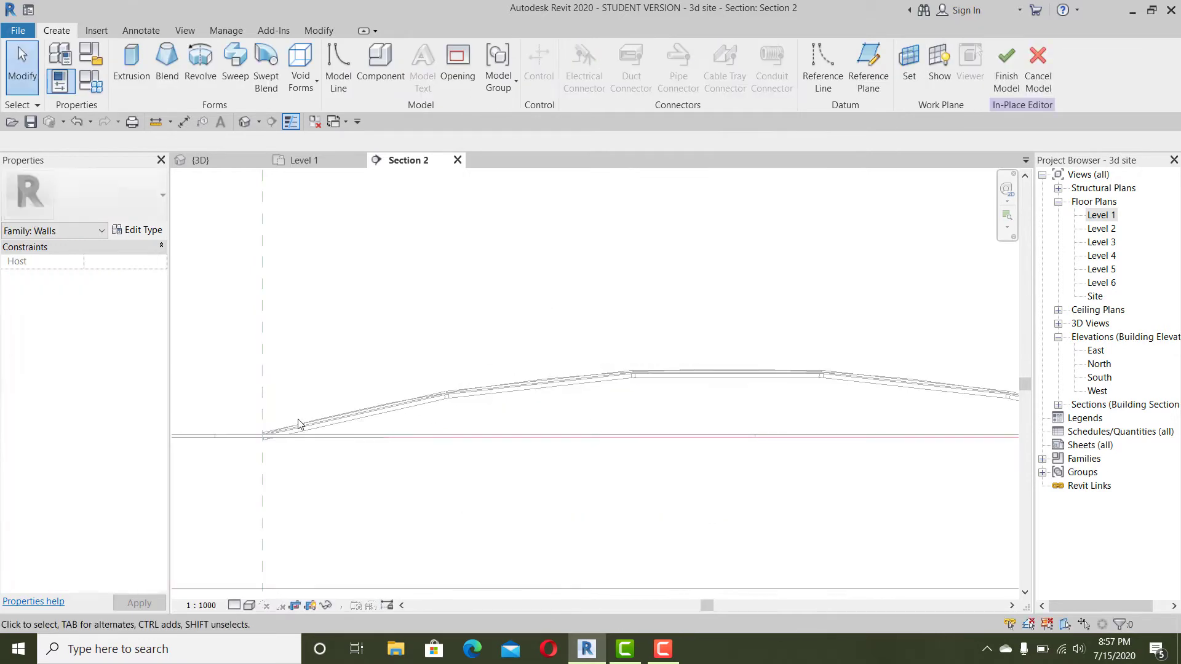
- Start an Extrusion and set its work plane to Reference Plane : 1
click(131, 62)
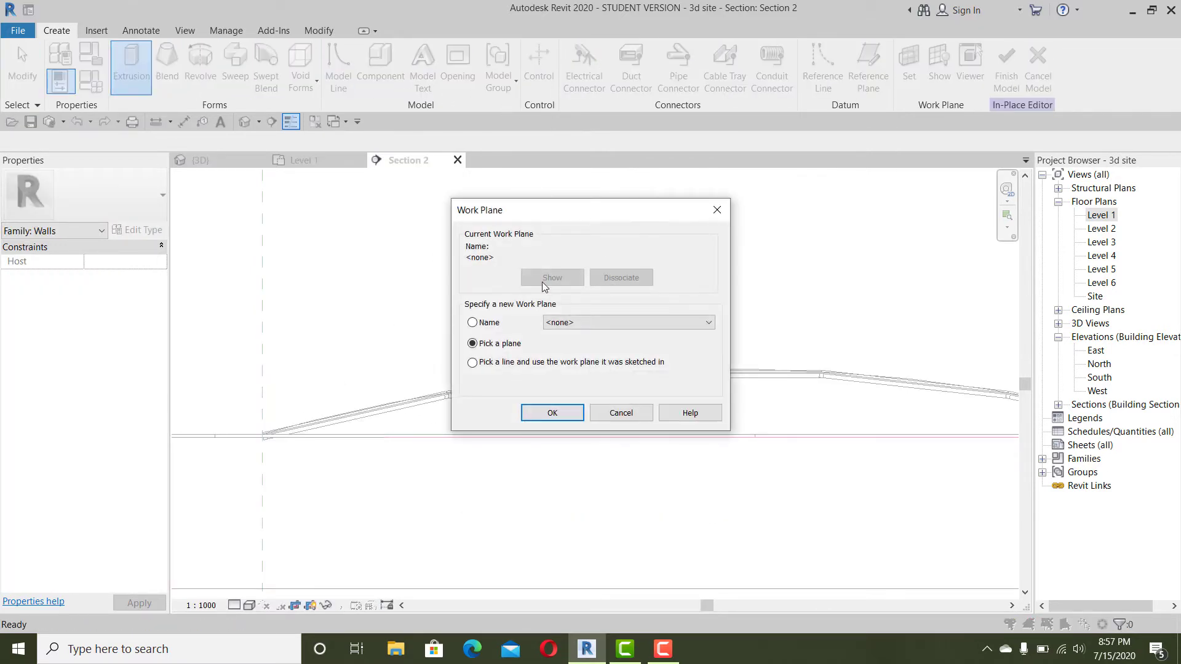
click(571, 324)
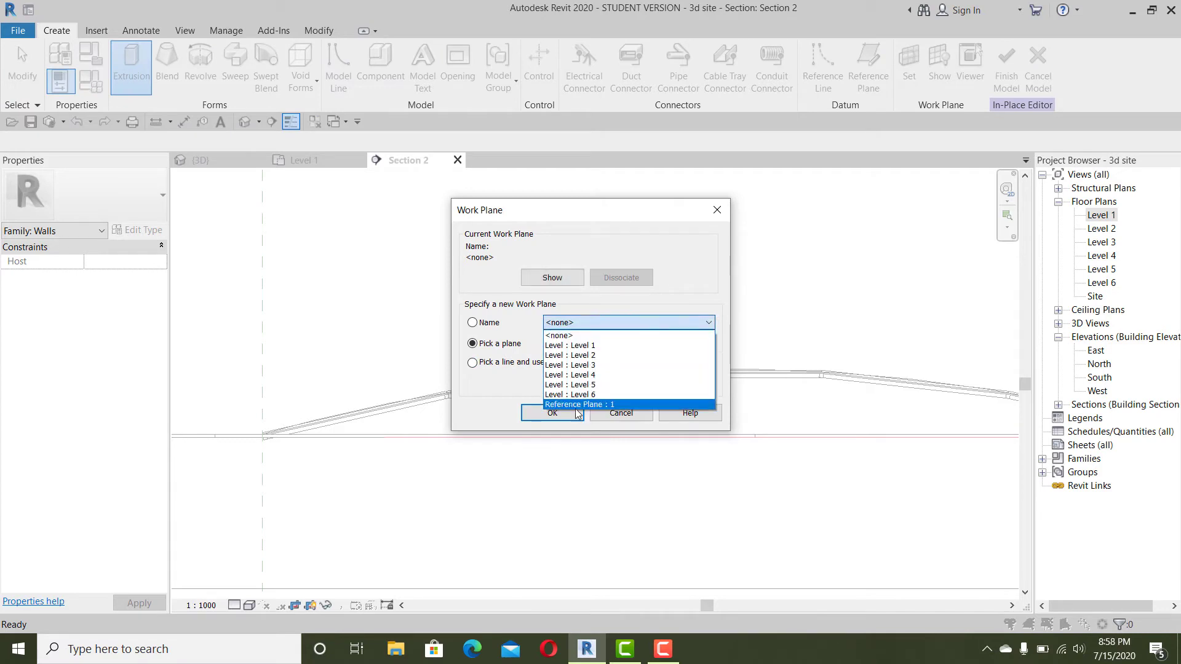
click(555, 410)
click(553, 412)
- Pick the arched reference line of the bridge mass as the lower curve of the extrusion sketch
scroll(289, 437, up, 3)
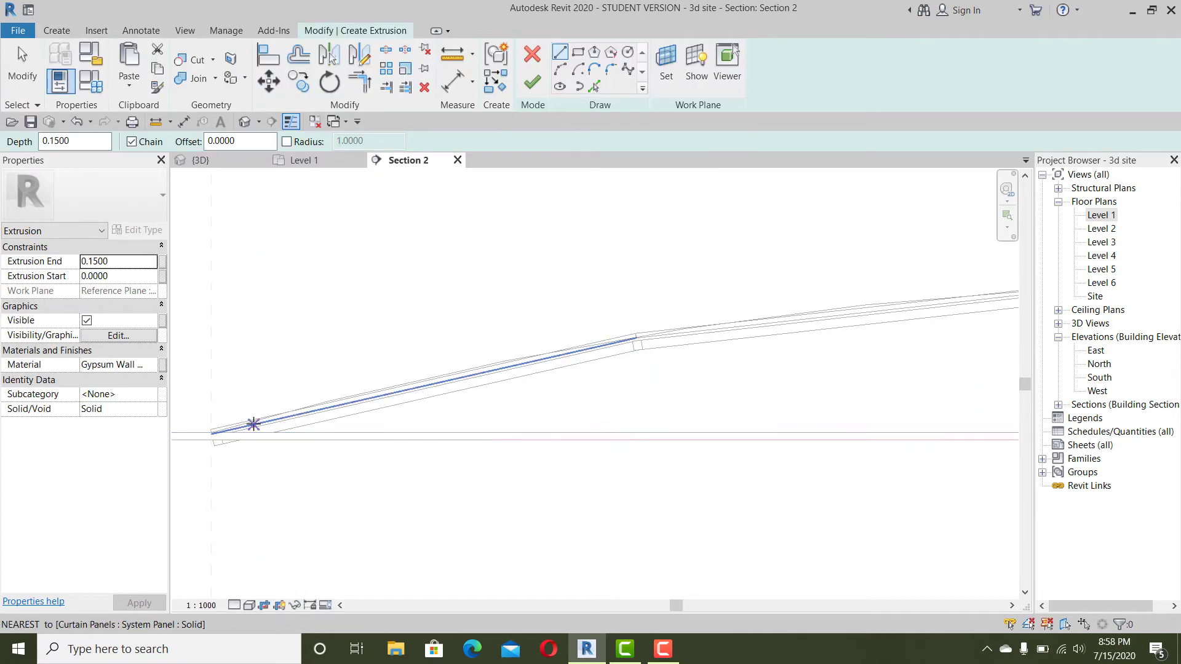
middle_drag(264, 421, 322, 400)
scroll(322, 400, up, 2)
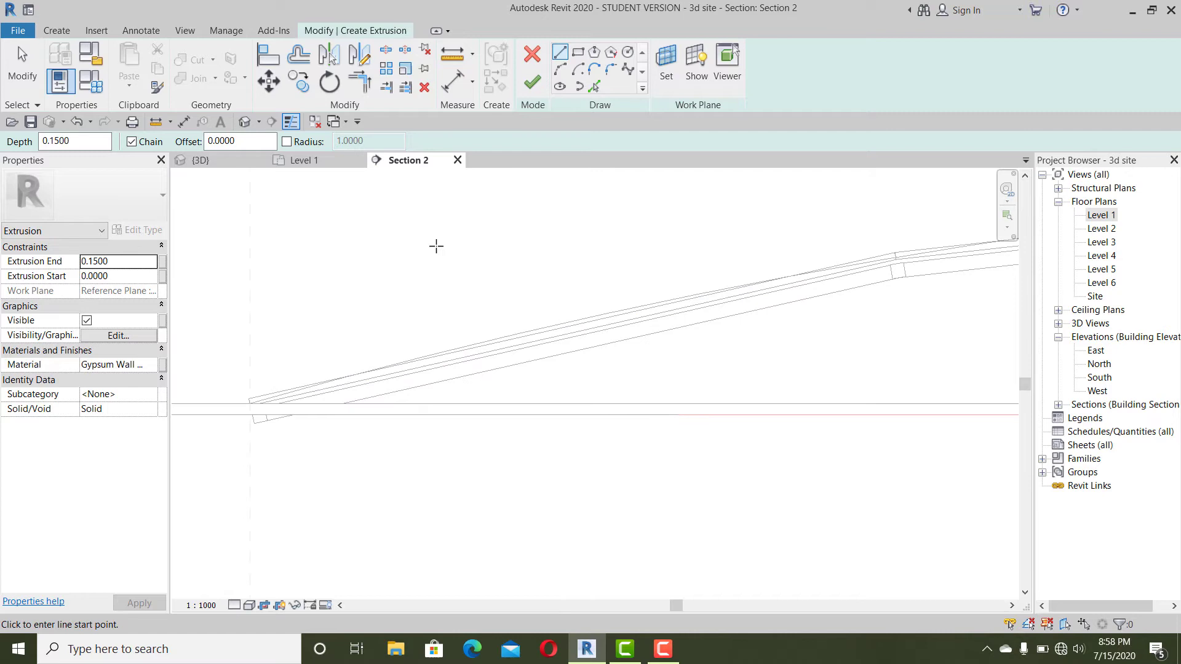
scroll(268, 375, up, 3)
click(594, 86)
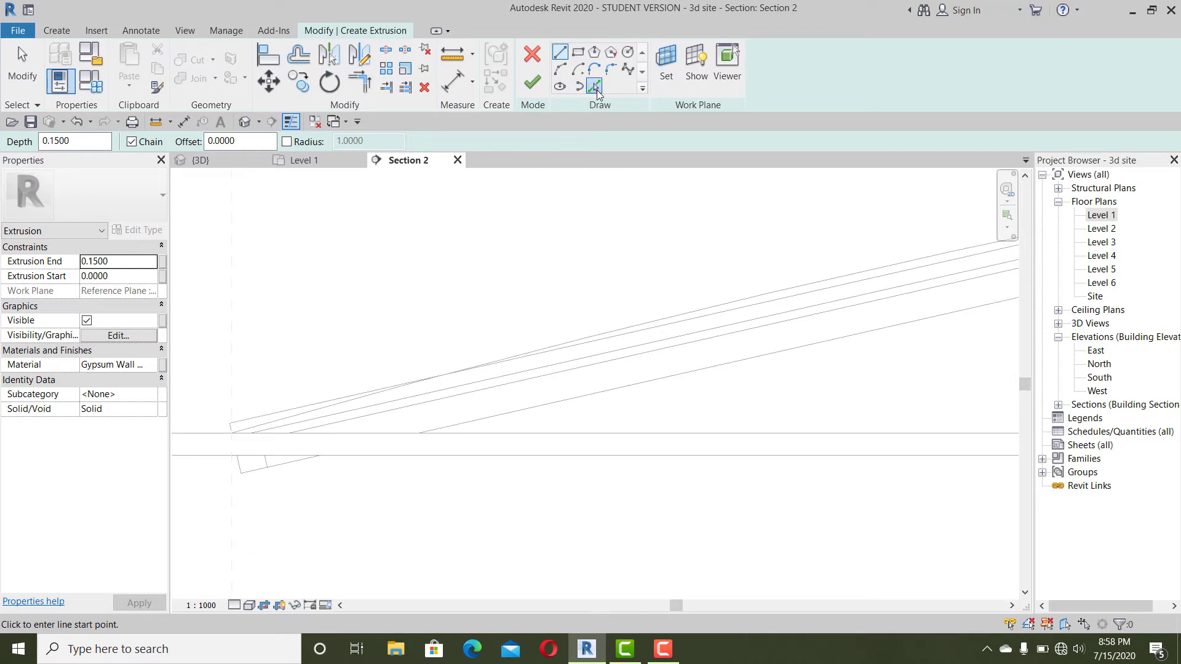
middle_drag(359, 391, 208, 442)
scroll(209, 442, down, 2)
middle_drag(908, 279, 767, 315)
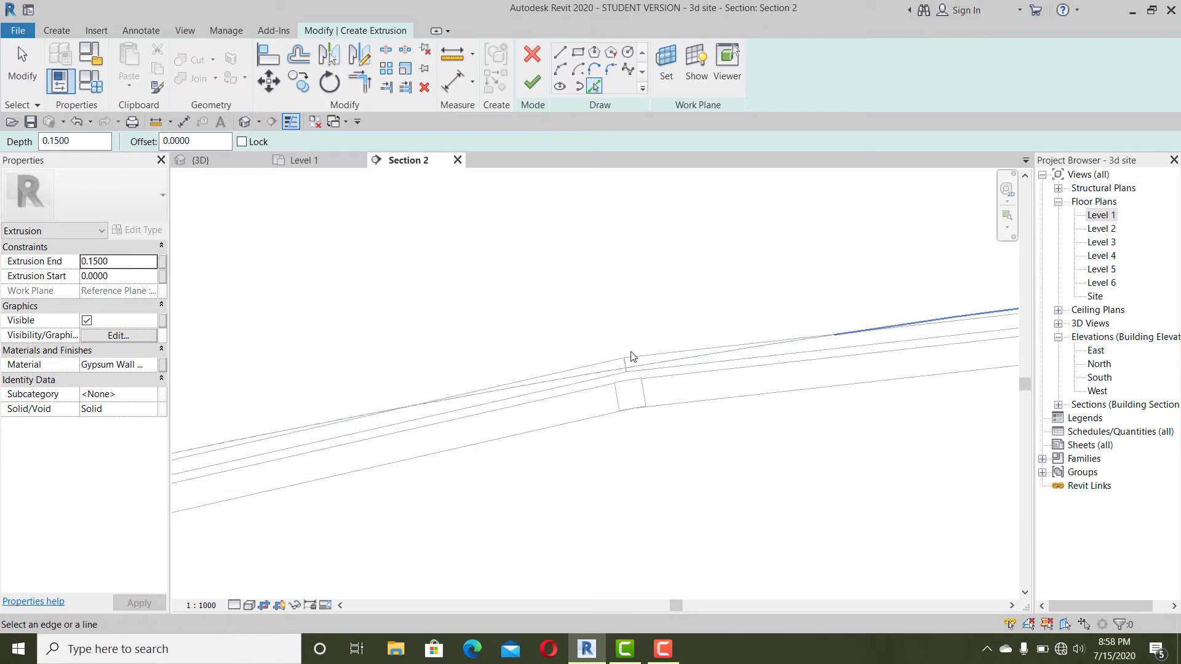
click(672, 350)
scroll(709, 316, down, 2)
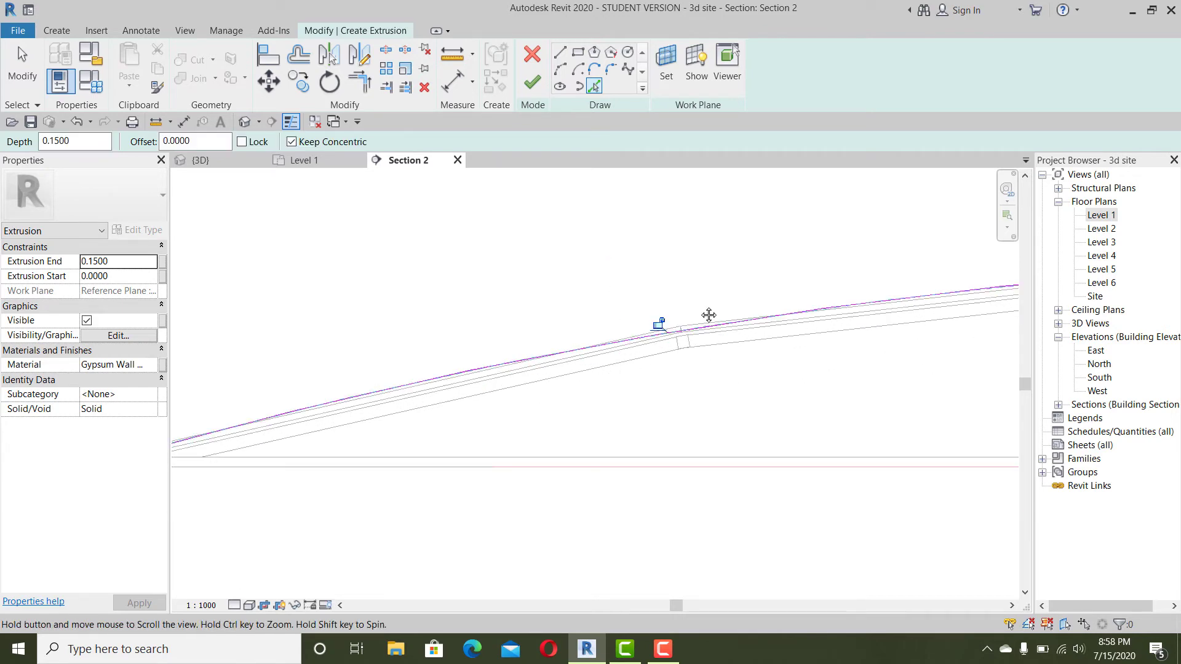
middle_drag(709, 316, 415, 375)
scroll(727, 350, down, 4)
middle_drag(728, 349, 438, 301)
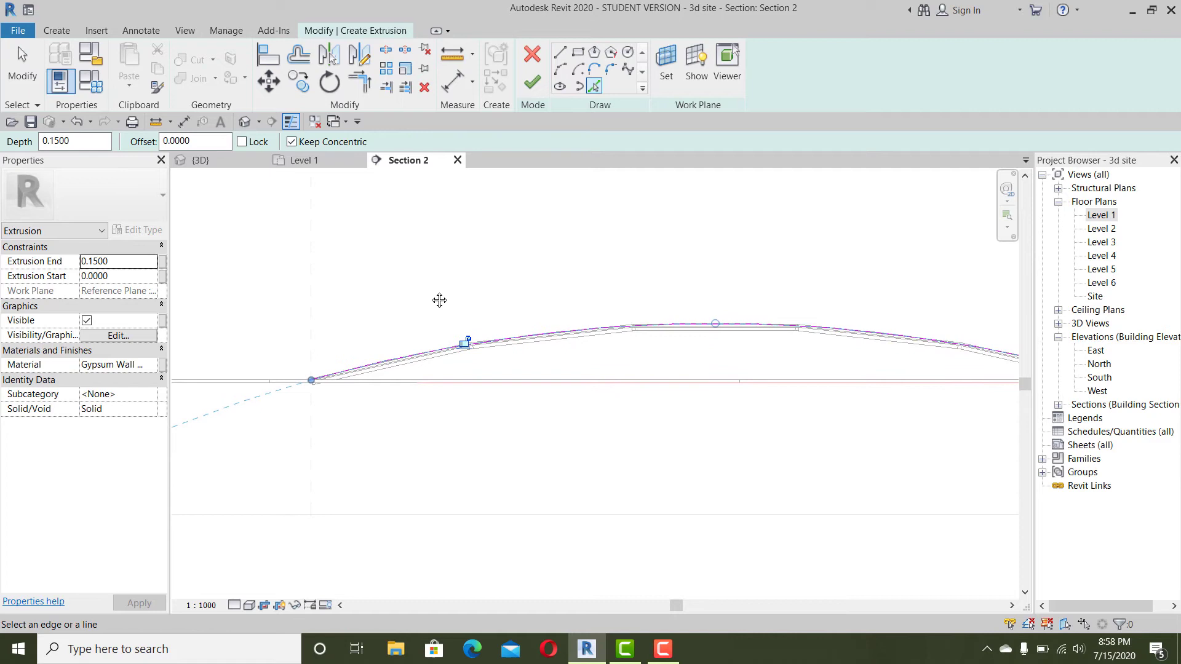
- Set the pick offset to 0.2 and pick the arched reference again, adding a parallel curve above the first one
scroll(327, 351, up, 2)
scroll(327, 351, up, 1)
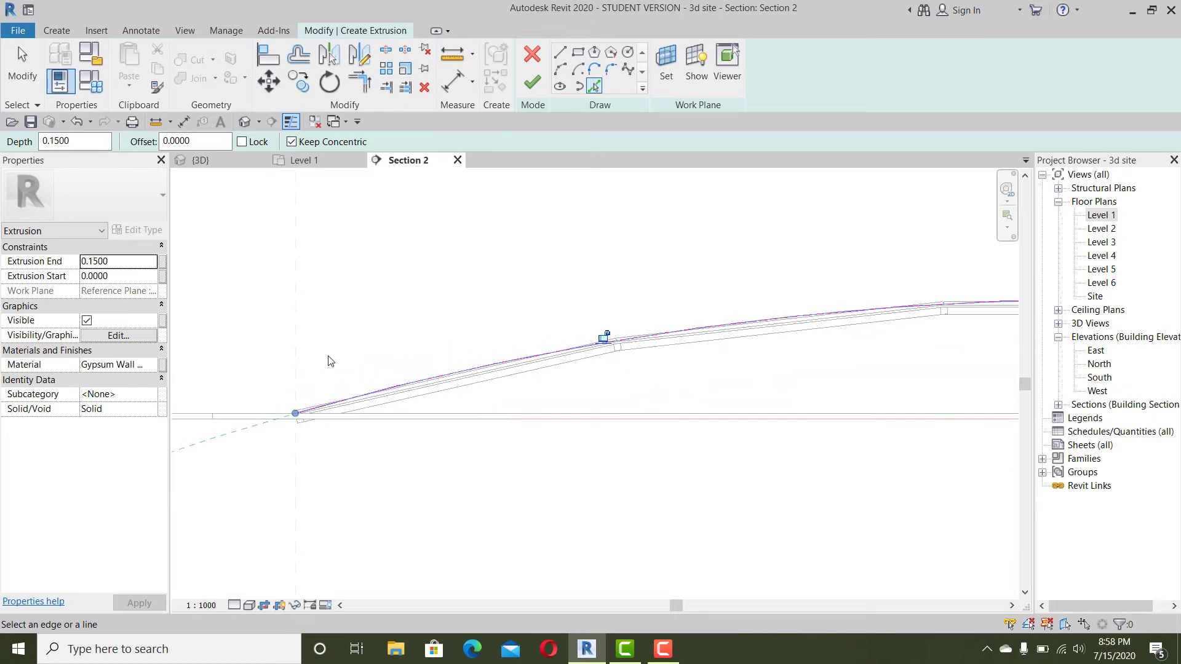
scroll(336, 391, up, 2)
scroll(336, 392, down, 2)
click(210, 136)
text(0.0200)
scroll(347, 401, up, 2)
click(194, 138)
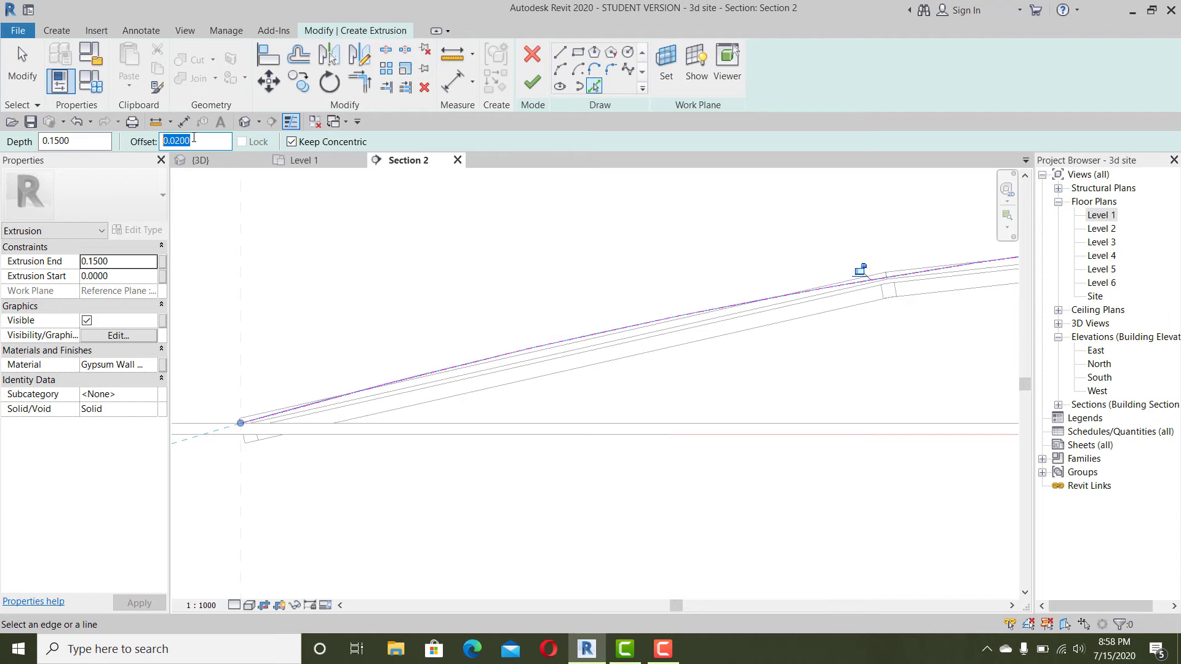
text(0.2000)
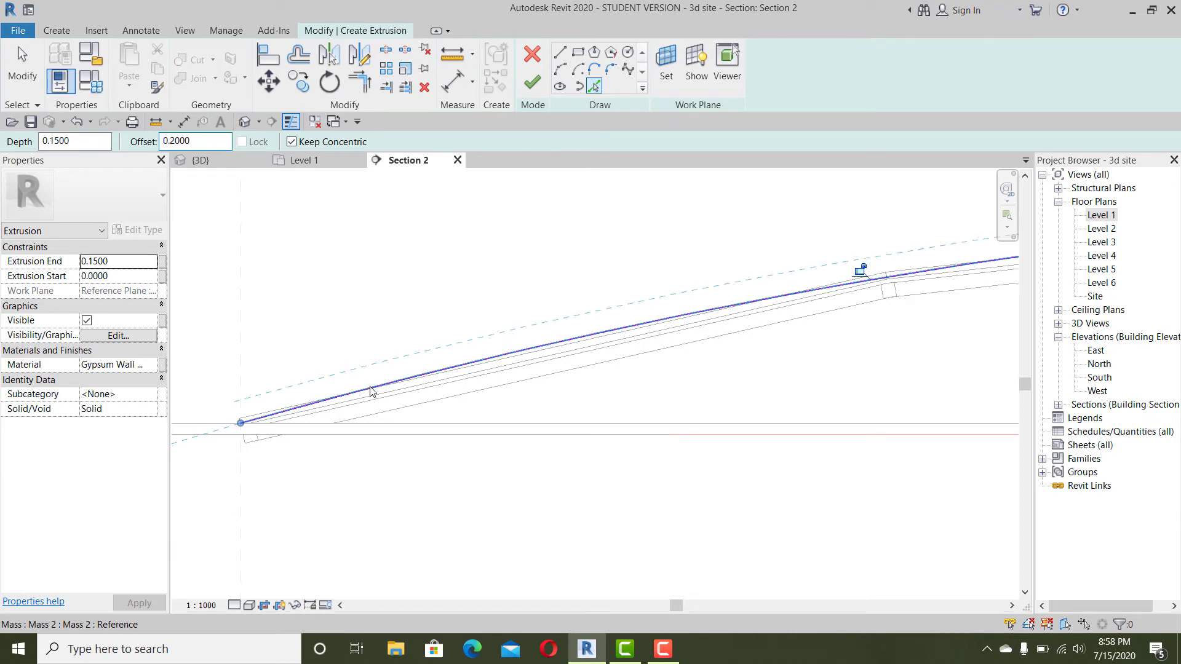
click(371, 388)
scroll(418, 280, down, 4)
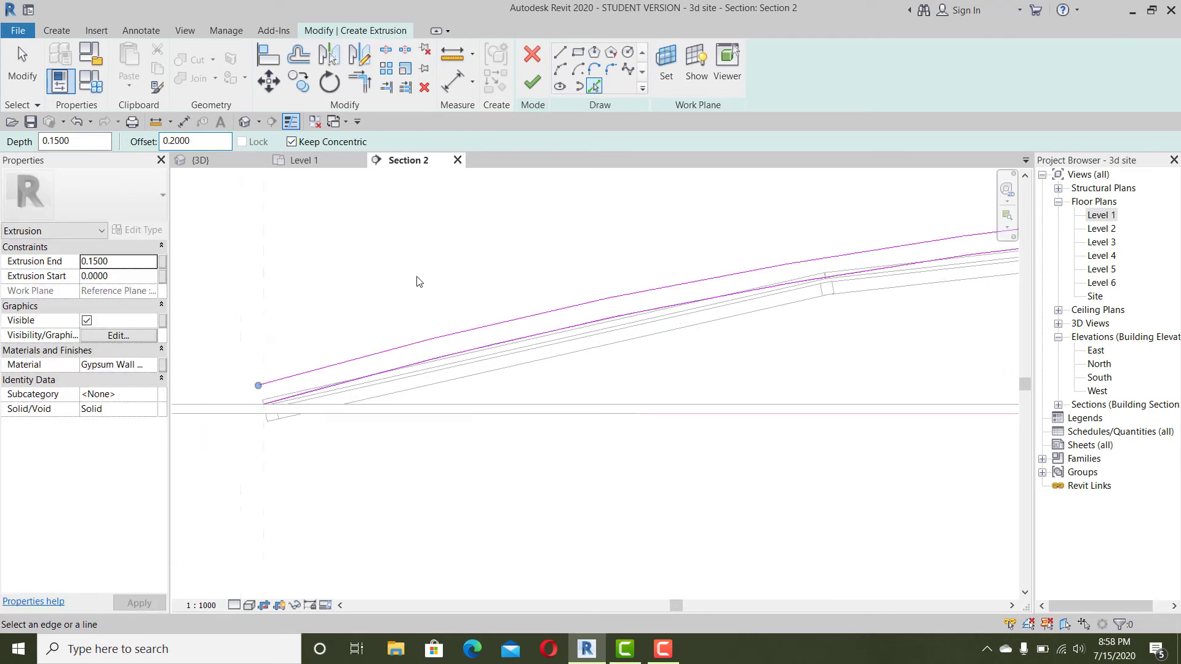
scroll(297, 313, up, 3)
key(Escape)
- Draw a short vertical line from the lower curve's start up to the upper curve
scroll(318, 350, up, 1)
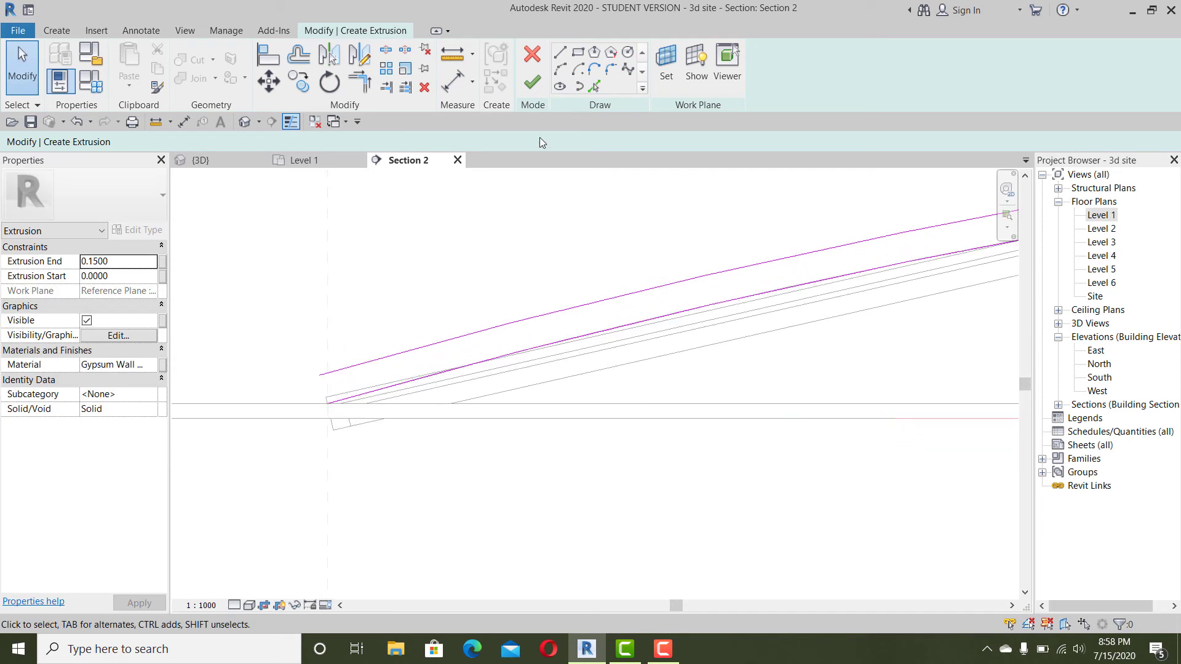
click(560, 51)
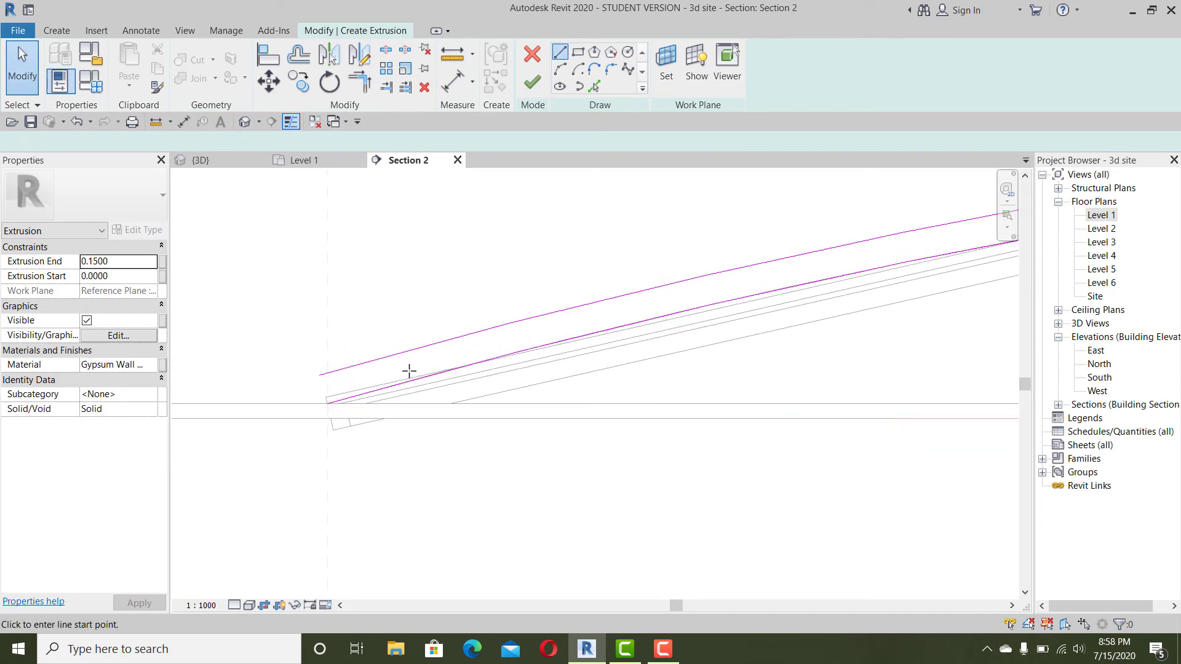
click(327, 373)
key(Escape)
key(Escape)
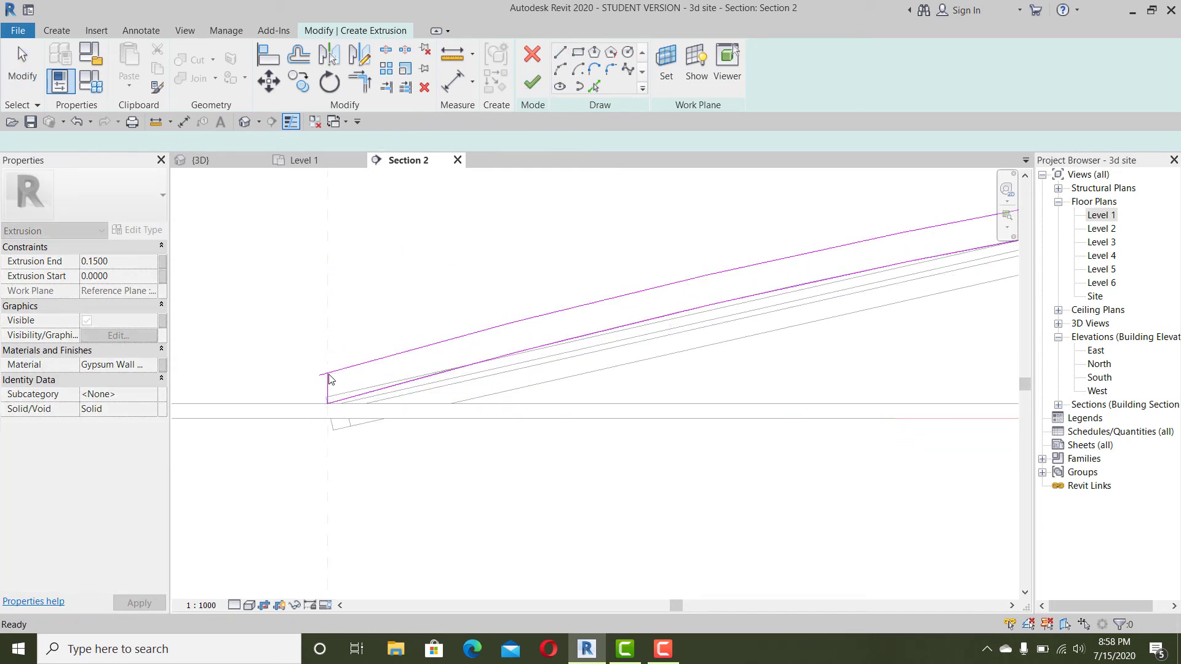
- Trim the upper curve to a corner with the short vertical line at the arch's start
scroll(327, 373, up, 2)
click(329, 396)
scroll(506, 338, down, 2)
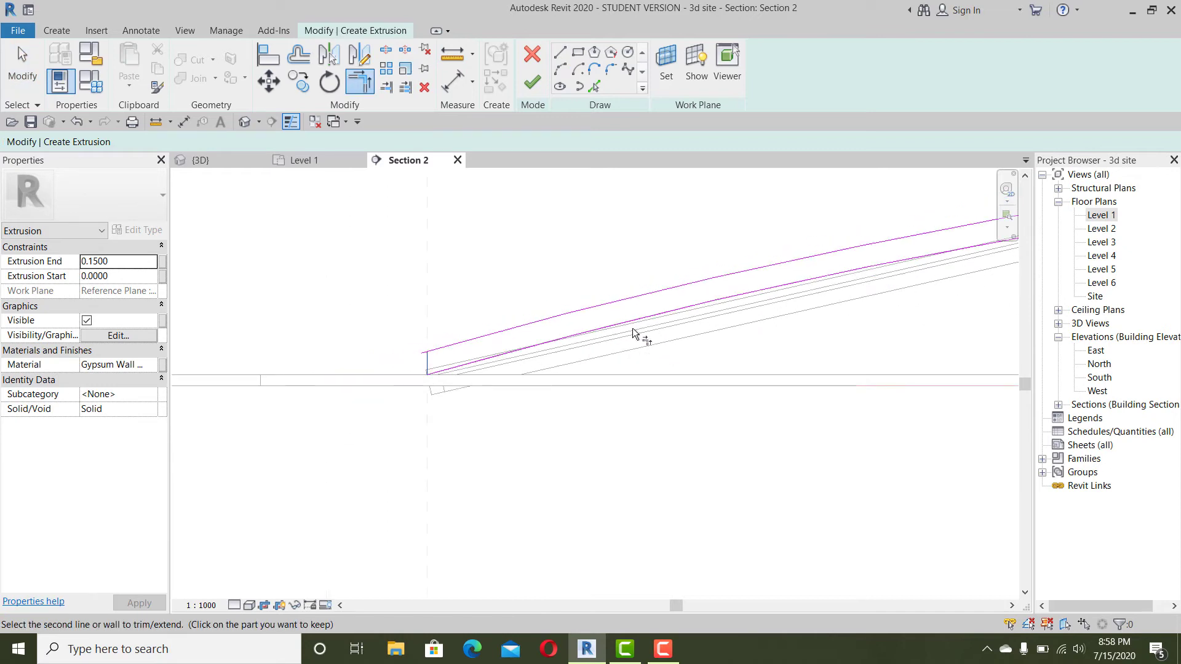
click(447, 347)
- Draw a short vertical line at the arch's far end from the lower curve's endpoint up to the upper curve
scroll(587, 338, down, 2)
middle_drag(922, 323, 335, 345)
scroll(783, 351, up, 5)
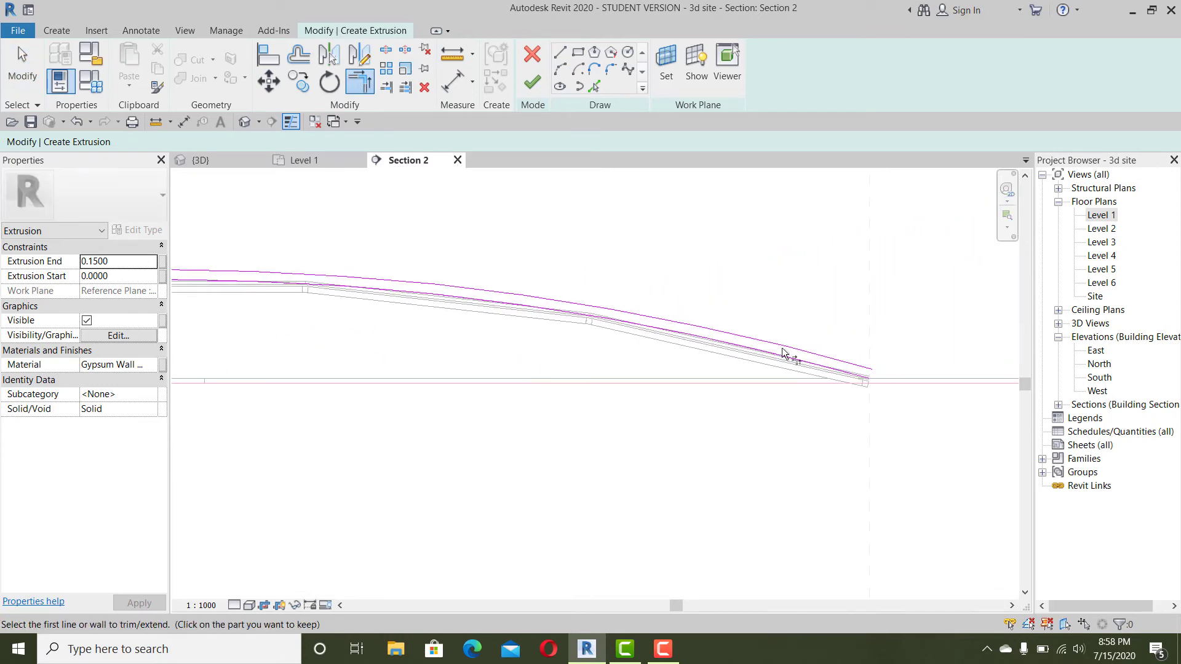
key(Escape)
click(657, 421)
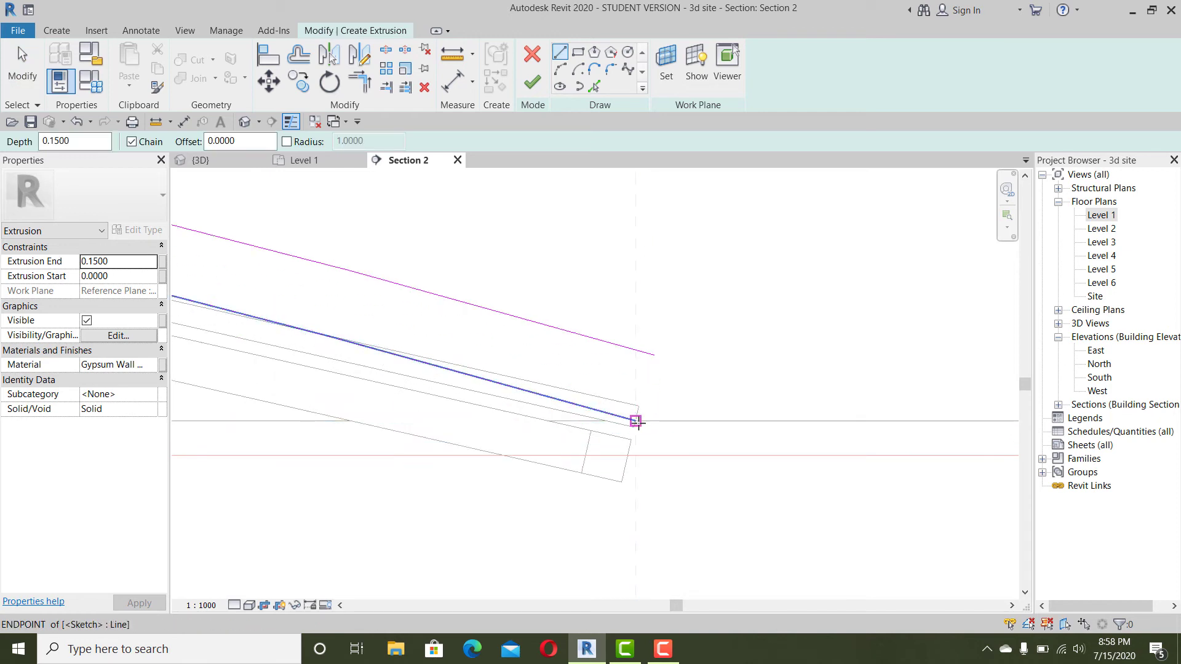
click(633, 350)
- Trim the upper curve to a corner with the vertical line at the arch's far end and finish the extrusion sketch
click(634, 345)
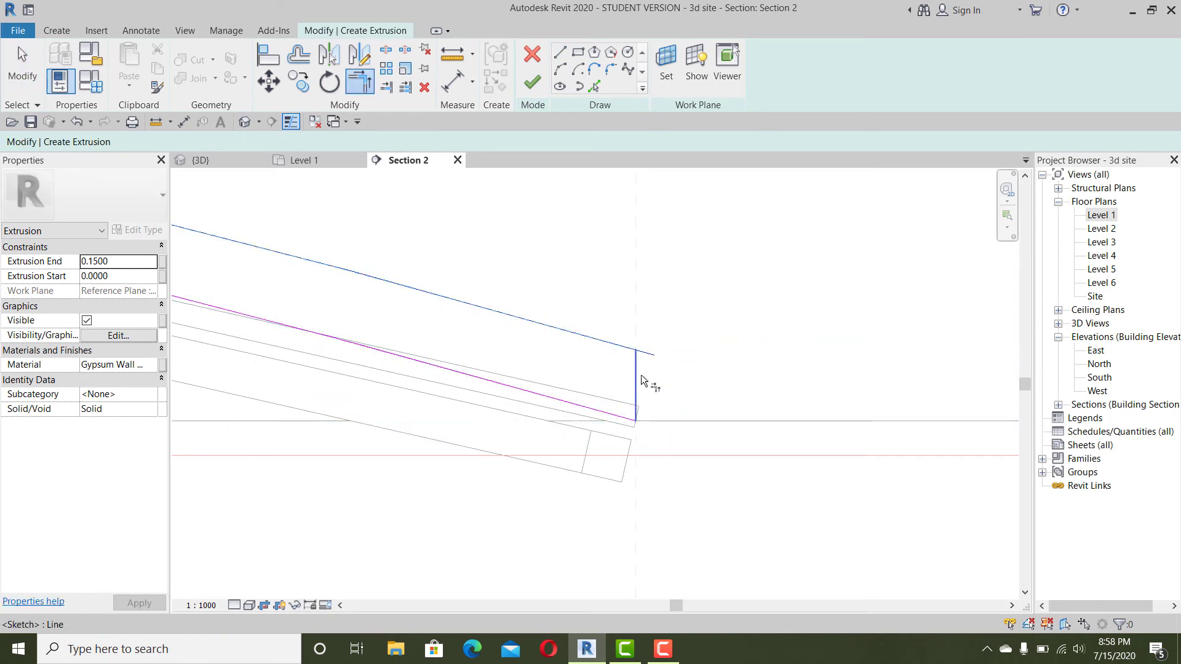
click(630, 362)
click(535, 85)
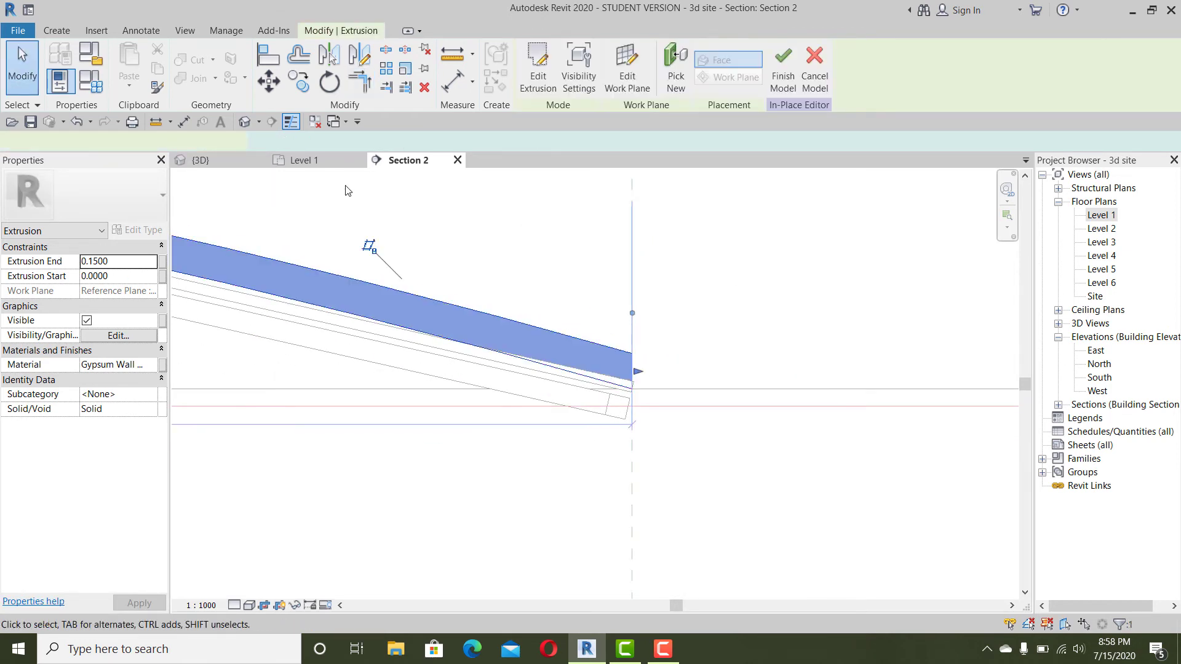
- In the 3D view, stretch the top of the arched extrusion upward to a height of about 3.98
click(219, 159)
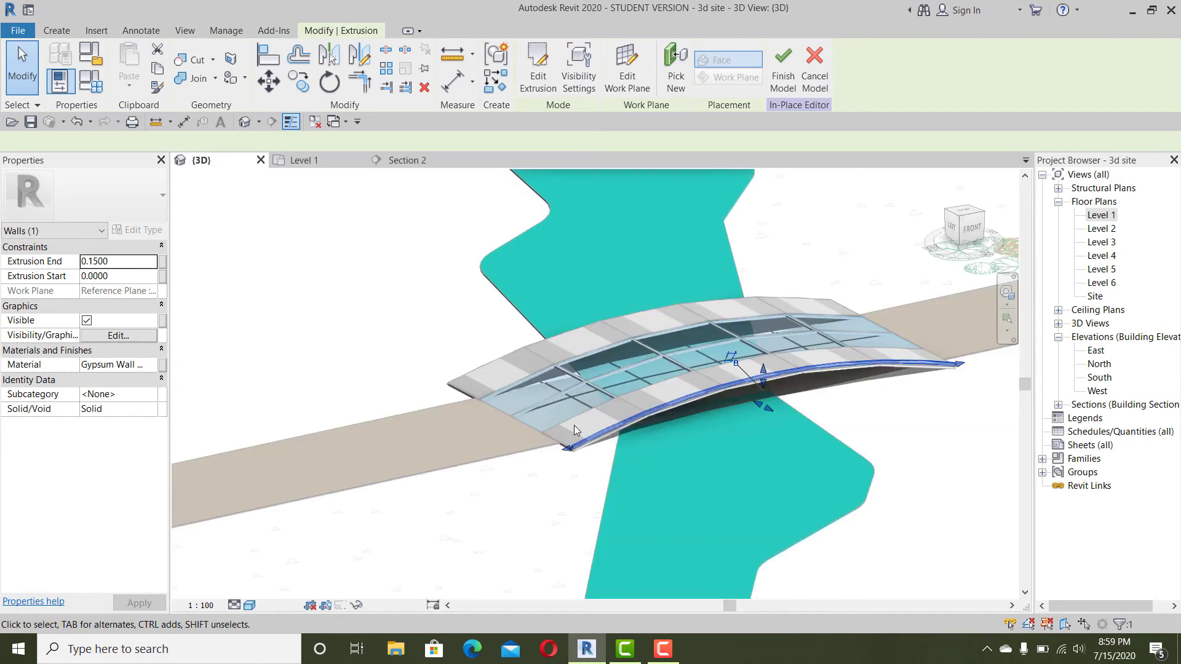
scroll(760, 388, up, 5)
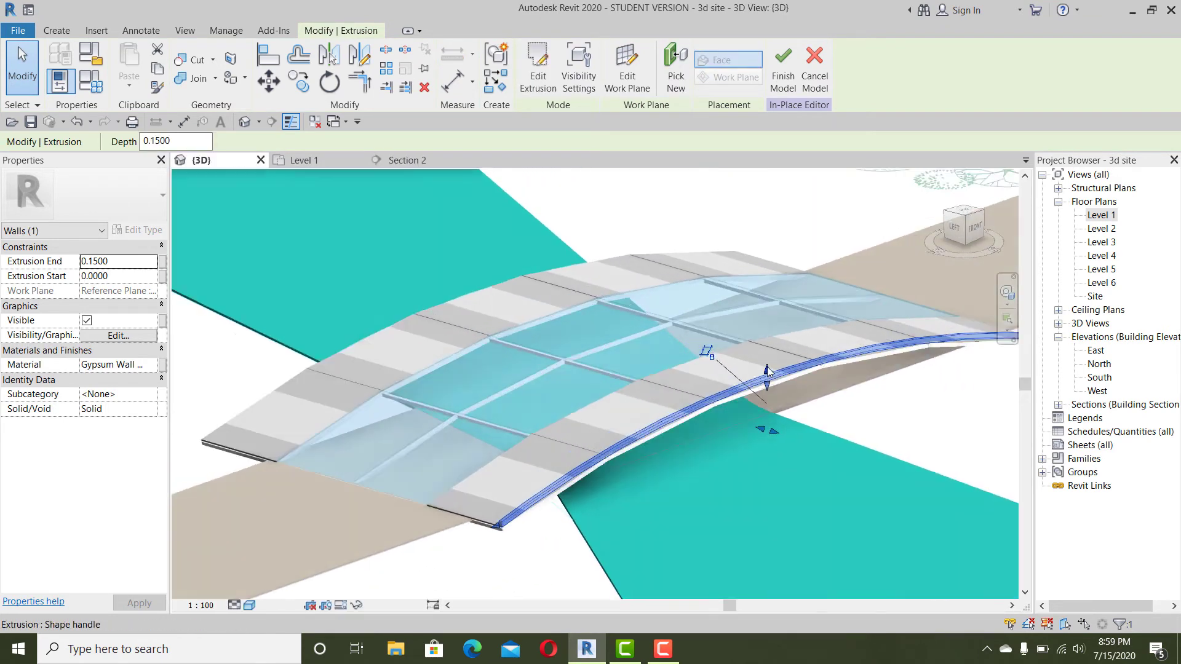
drag(769, 374, 766, 351)
drag(769, 271, 768, 266)
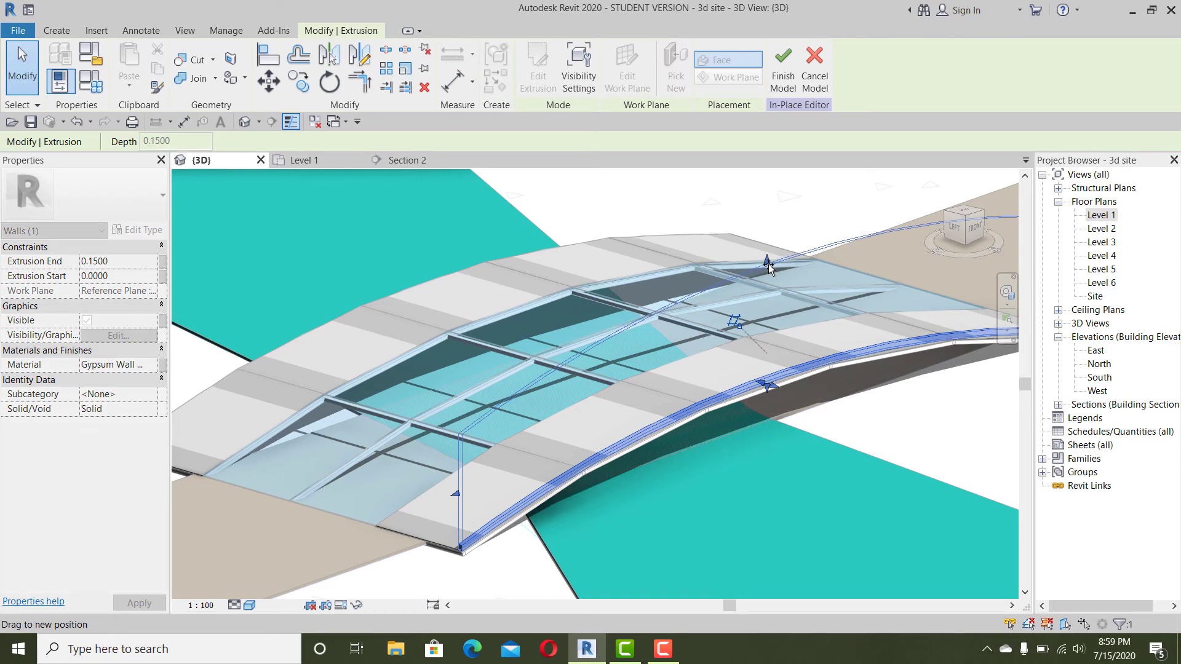
shift+middle_drag(650, 431, 670, 394)
- In Section 2, place an aligned vertical dimension from the bridge's base line to the extrusion's upper end corner
click(414, 161)
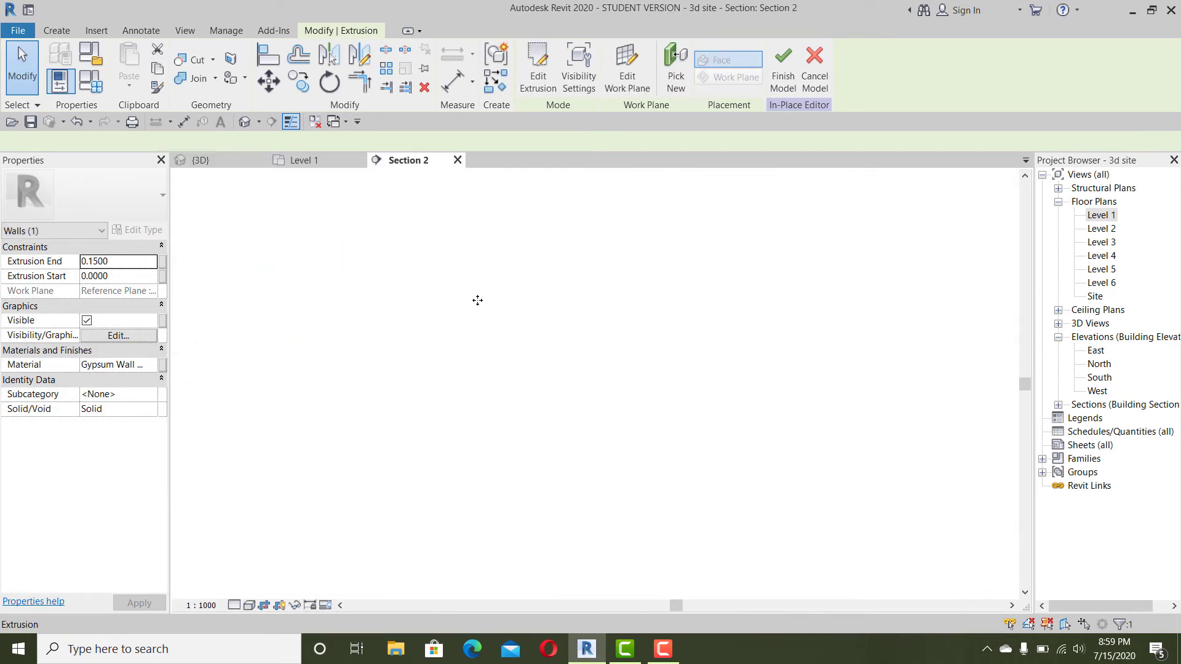
click(601, 431)
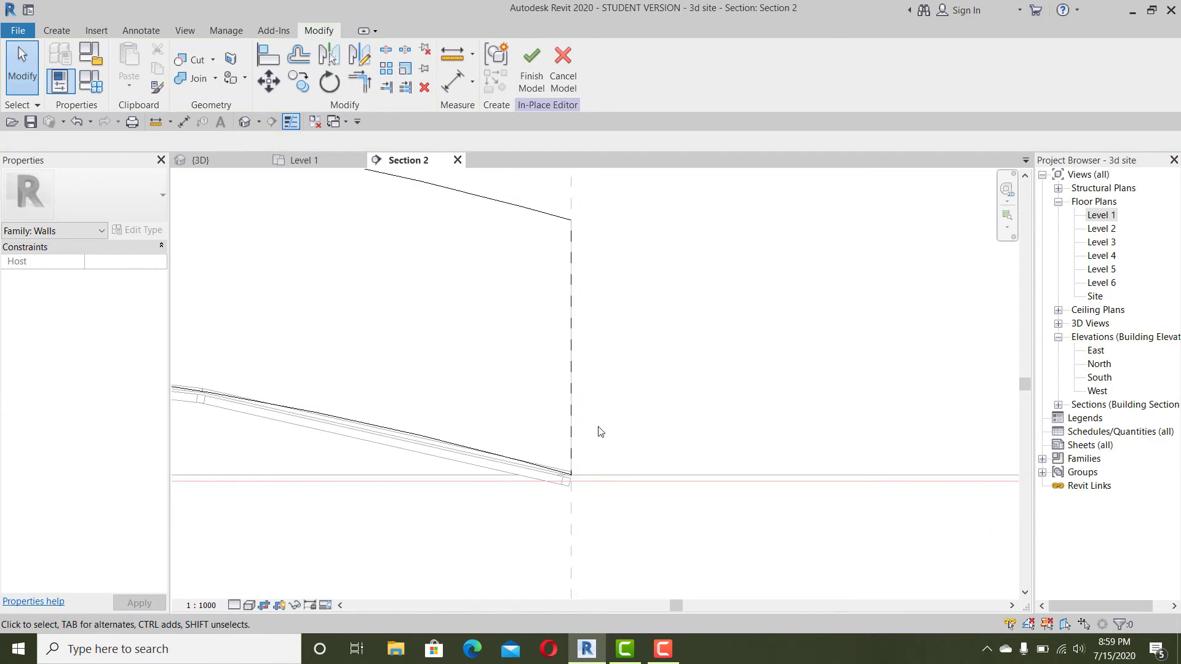
key(d)
key(i)
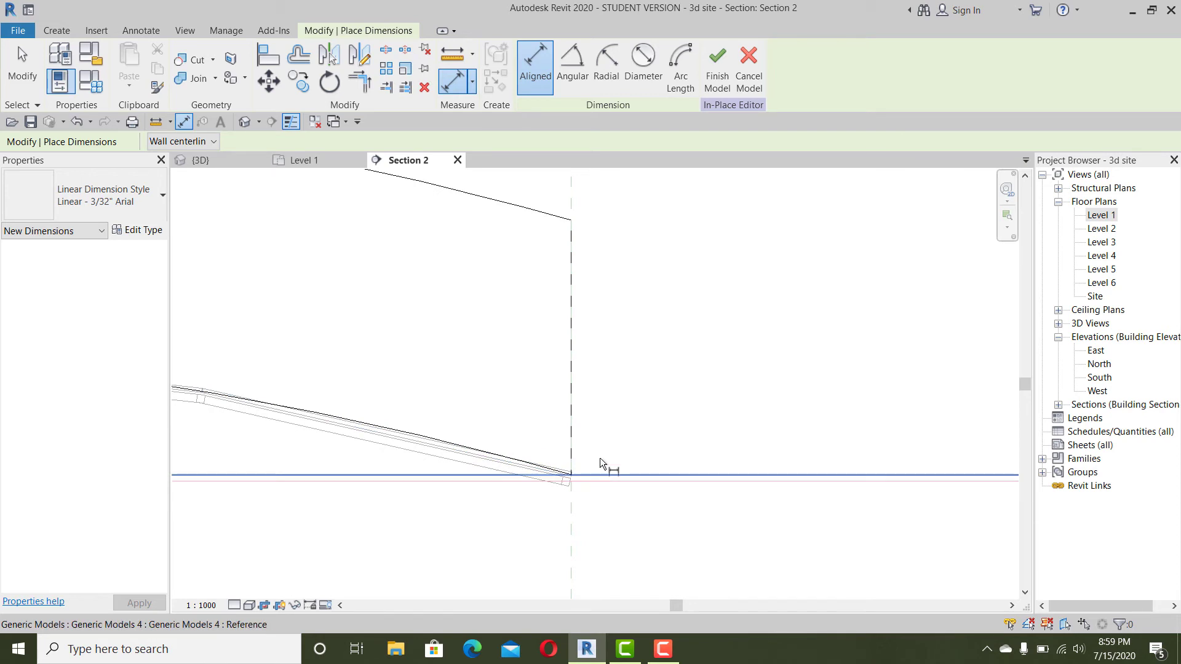
click(599, 472)
middle_drag(619, 302, 625, 445)
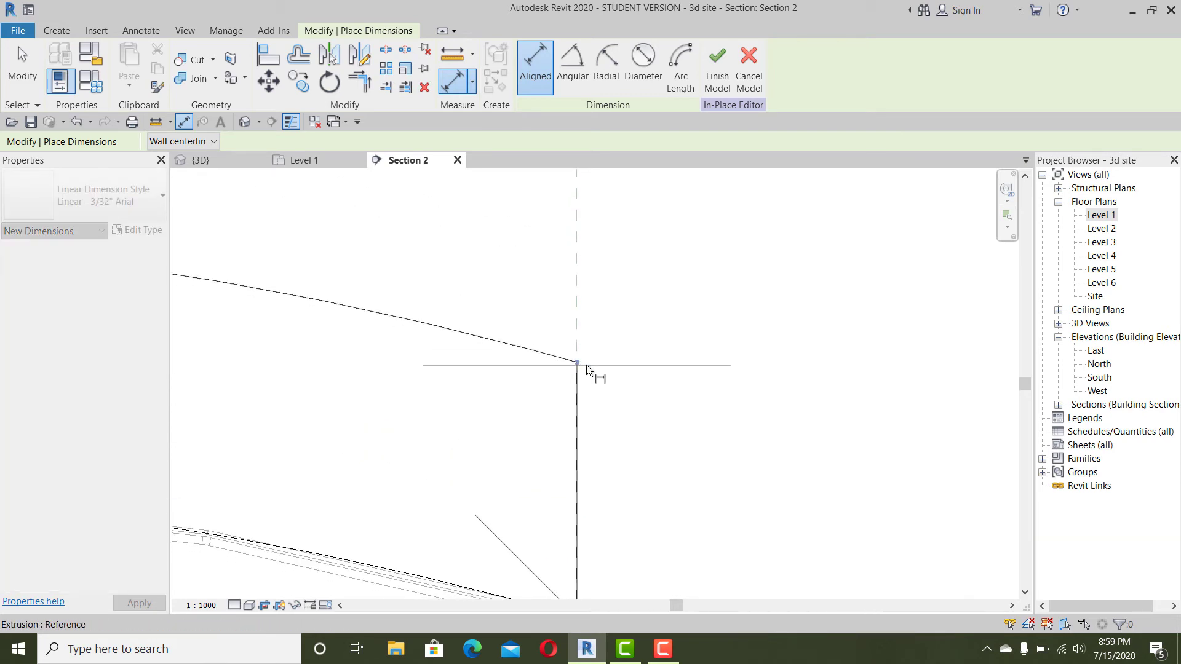
click(586, 365)
scroll(710, 348, down, 5)
middle_drag(719, 358, 724, 315)
click(790, 329)
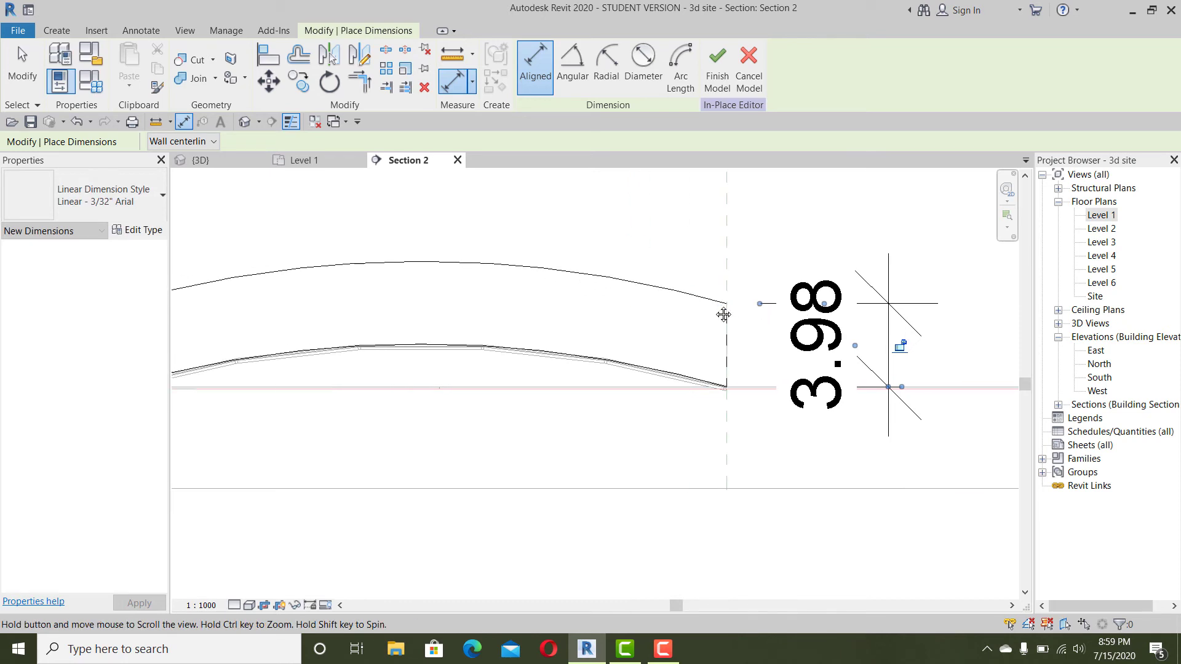
key(Escape)
key(Escape)
- Select the arched extrusion and lower its top edge to a height of about 1.69
click(524, 329)
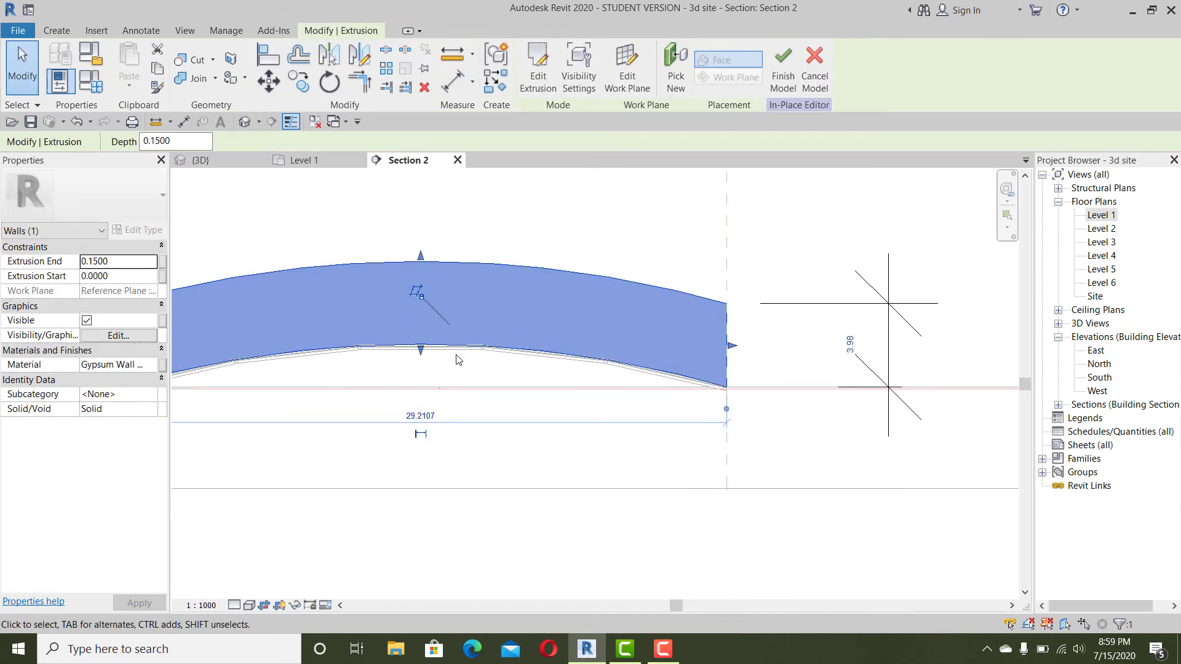
scroll(422, 287, up, 2)
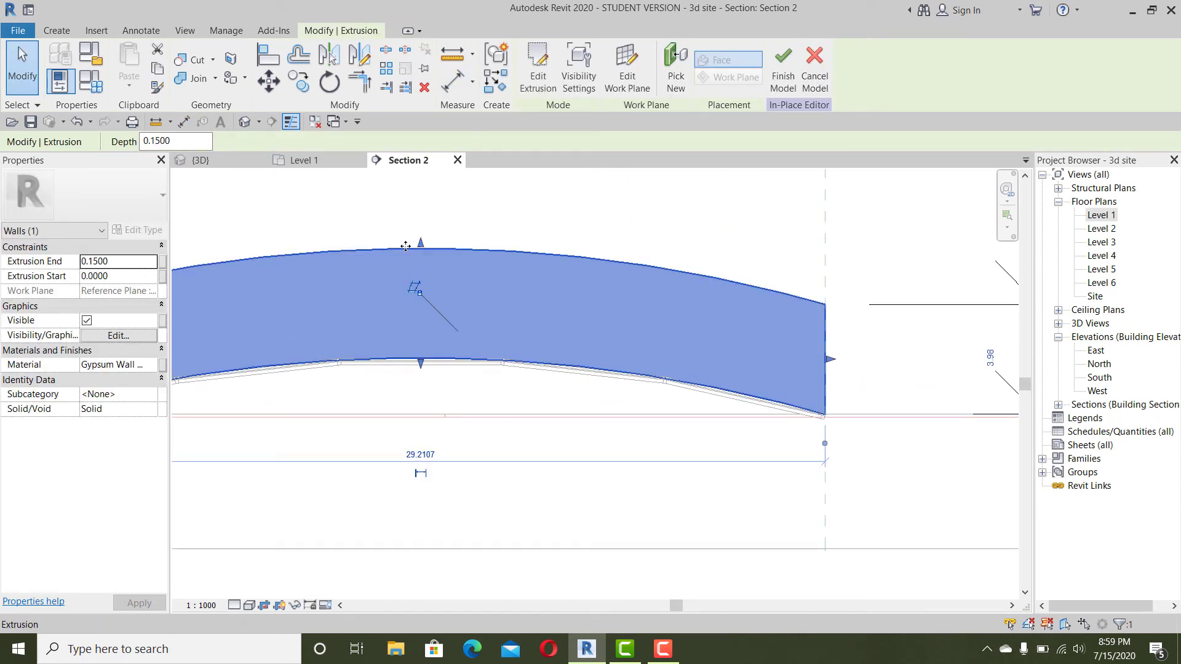
drag(422, 274, 431, 315)
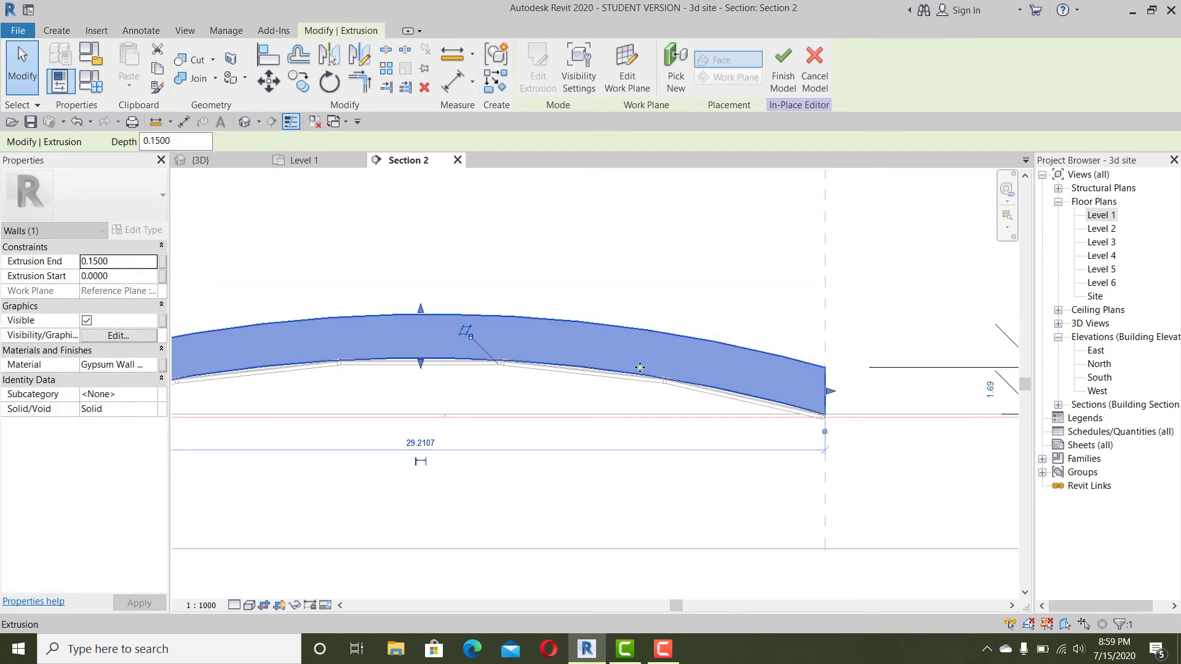
middle_drag(688, 386, 547, 344)
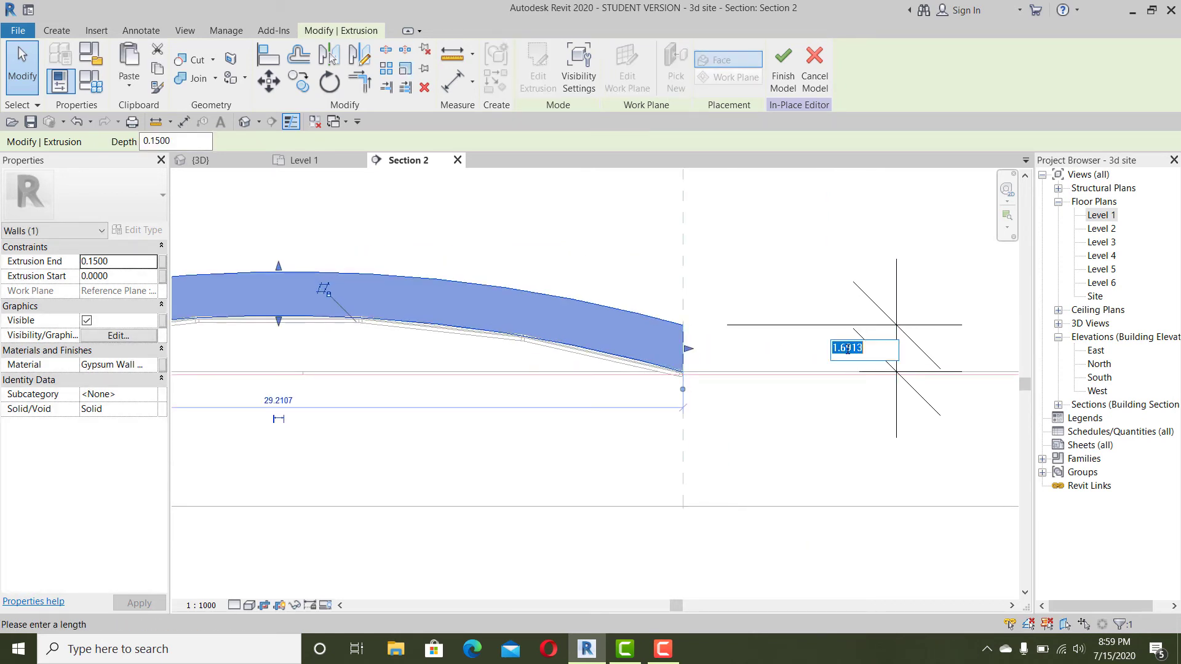
- Try to set the extrusion's height dimension to 1.3 and undo the attempt
click(847, 348)
text(1.3)
key(Return)
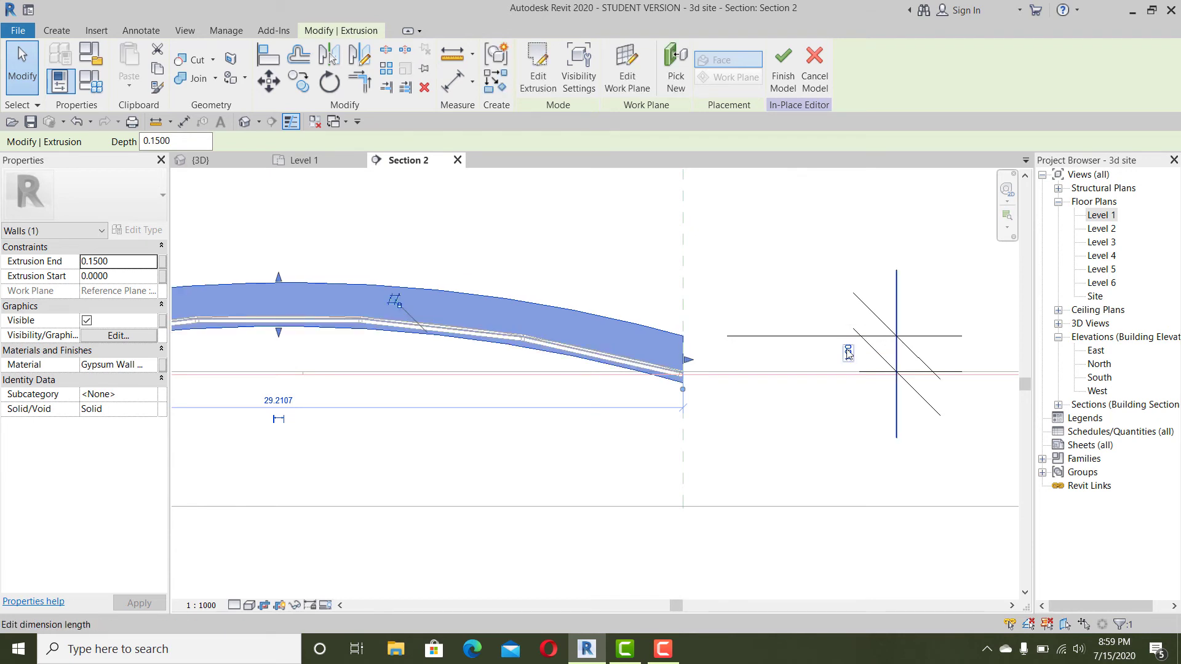
click(783, 276)
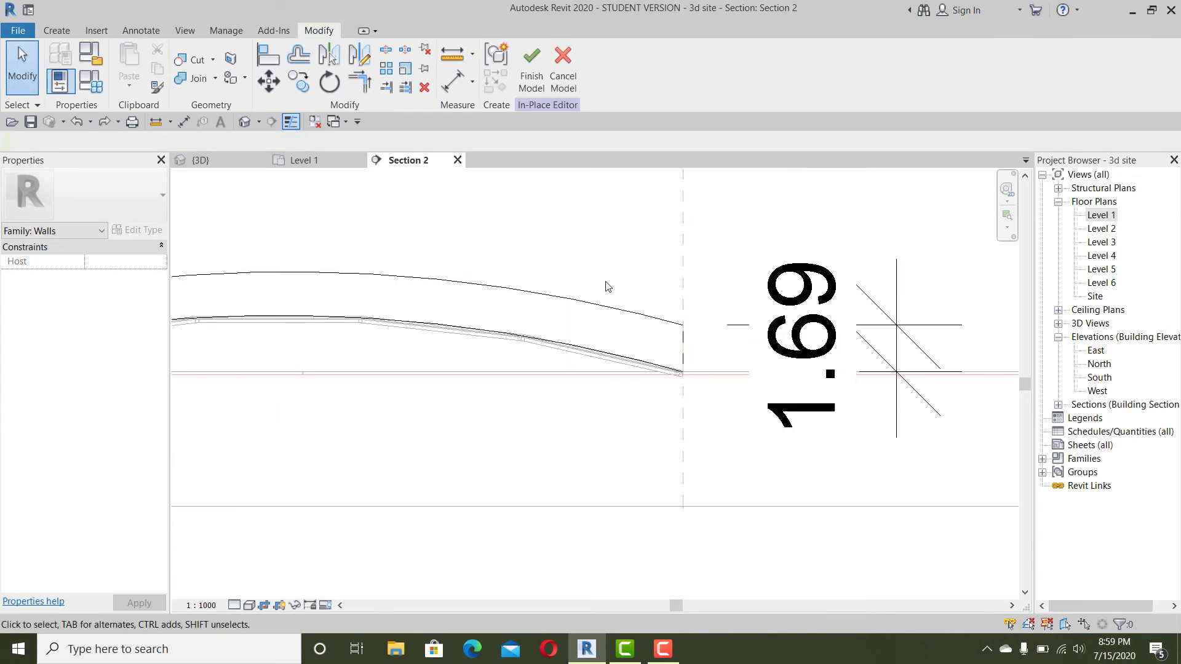
- Lower the extrusion's top edge directly to a height of 1.30 and check the wall in the 3D view
click(488, 303)
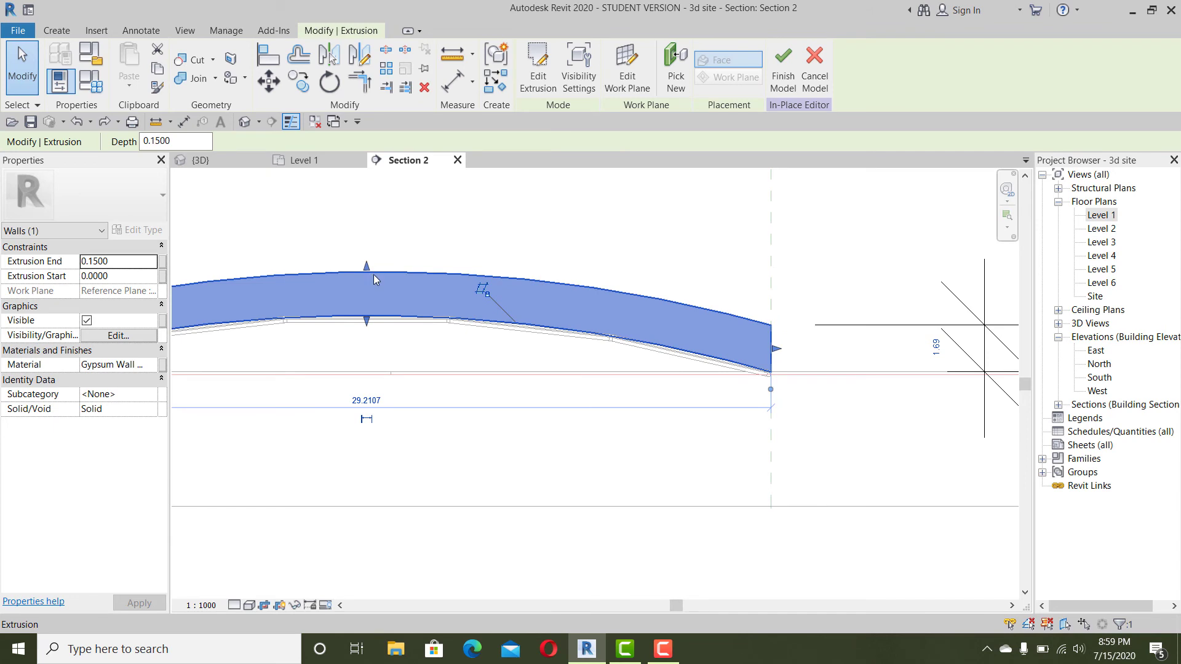
drag(367, 267, 367, 279)
click(822, 271)
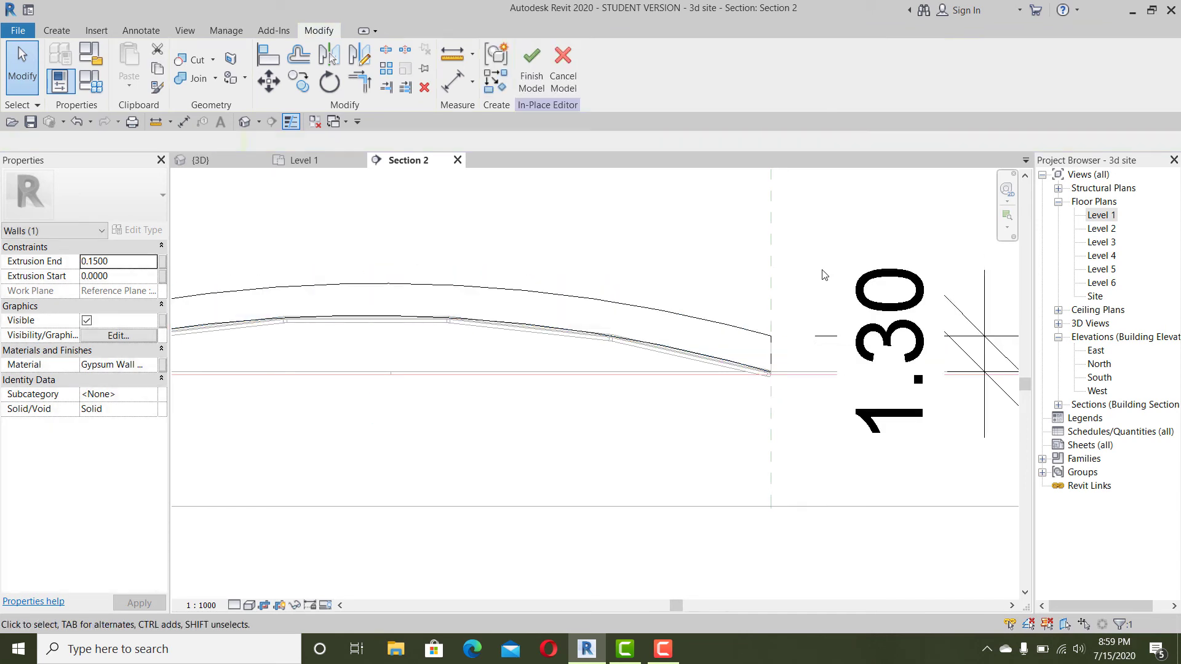
click(205, 158)
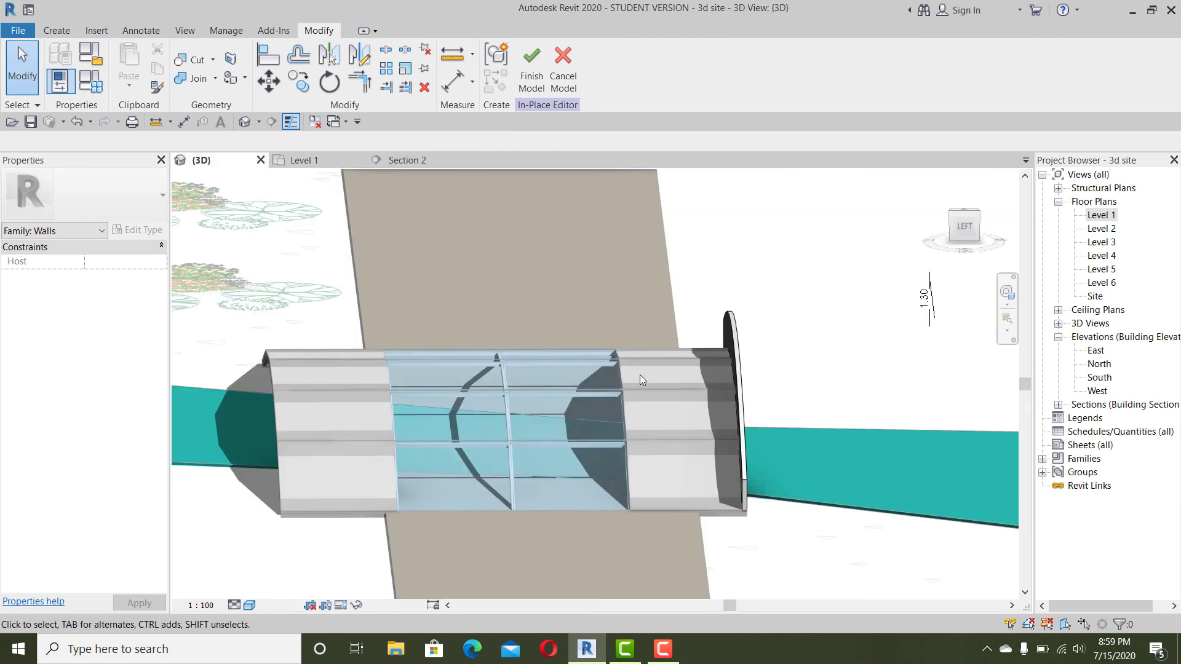
shift+middle_drag(640, 375, 575, 394)
- In the Level 1 plan, copy the extrusion with Constrain off to the matching corner on the bridge's opposite edge and check it in 3D
double_click(1101, 215)
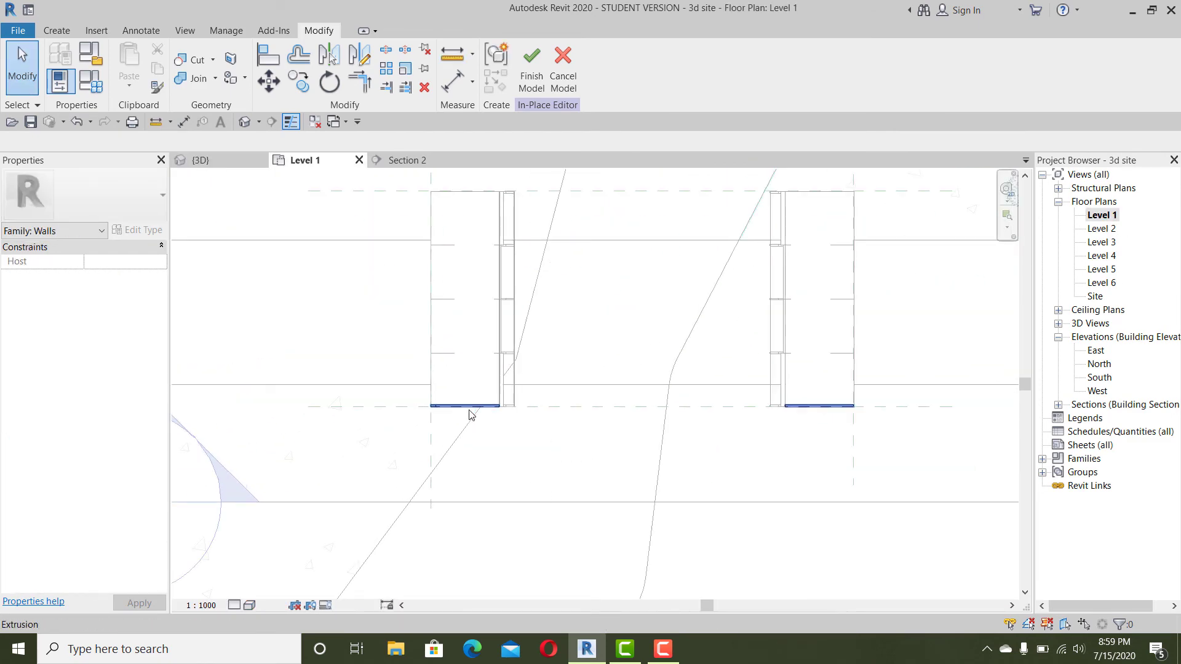
click(469, 408)
scroll(435, 352, up, 3)
key(m)
key(v)
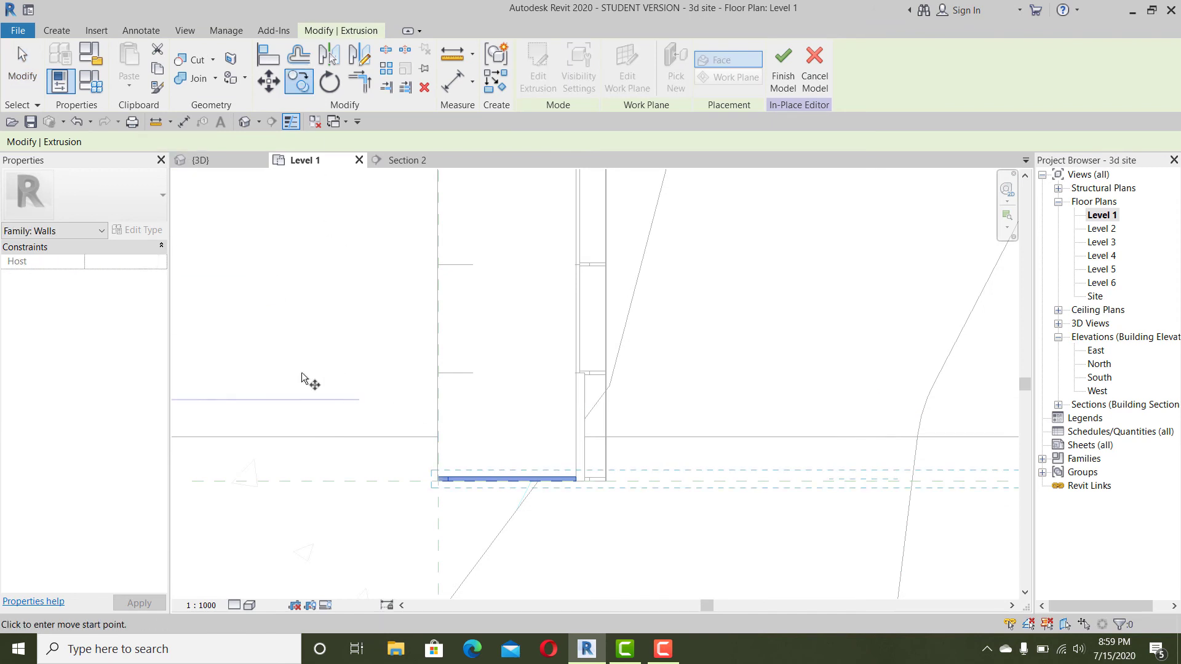
click(112, 142)
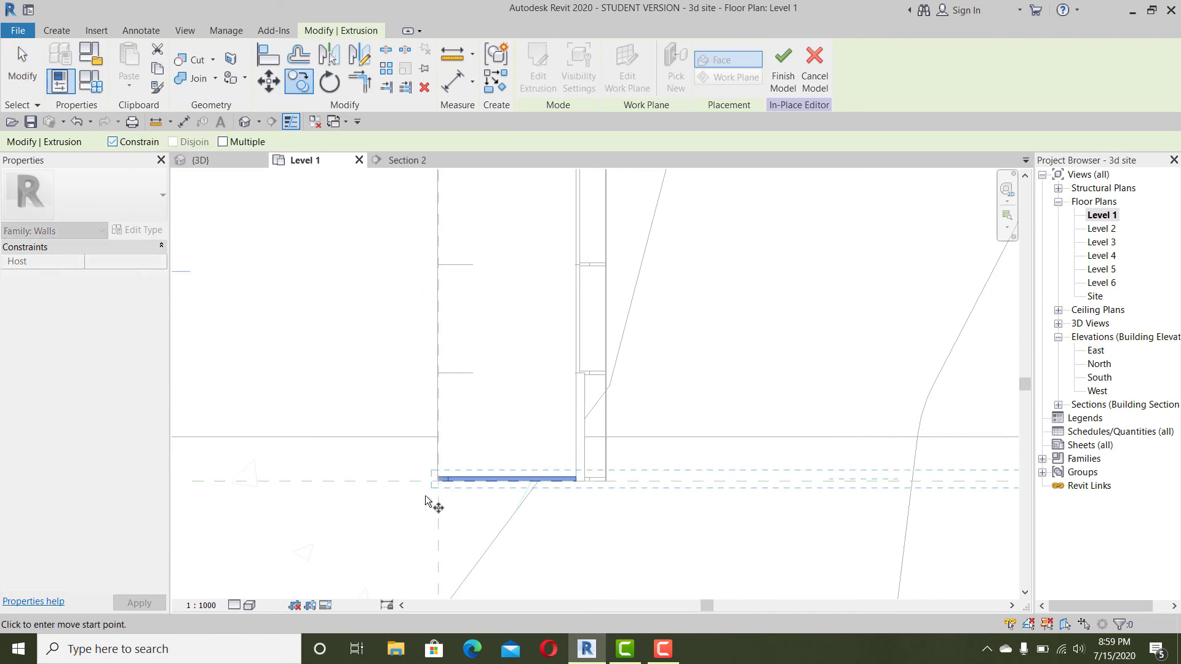
scroll(395, 400, up, 5)
scroll(412, 437, up, 3)
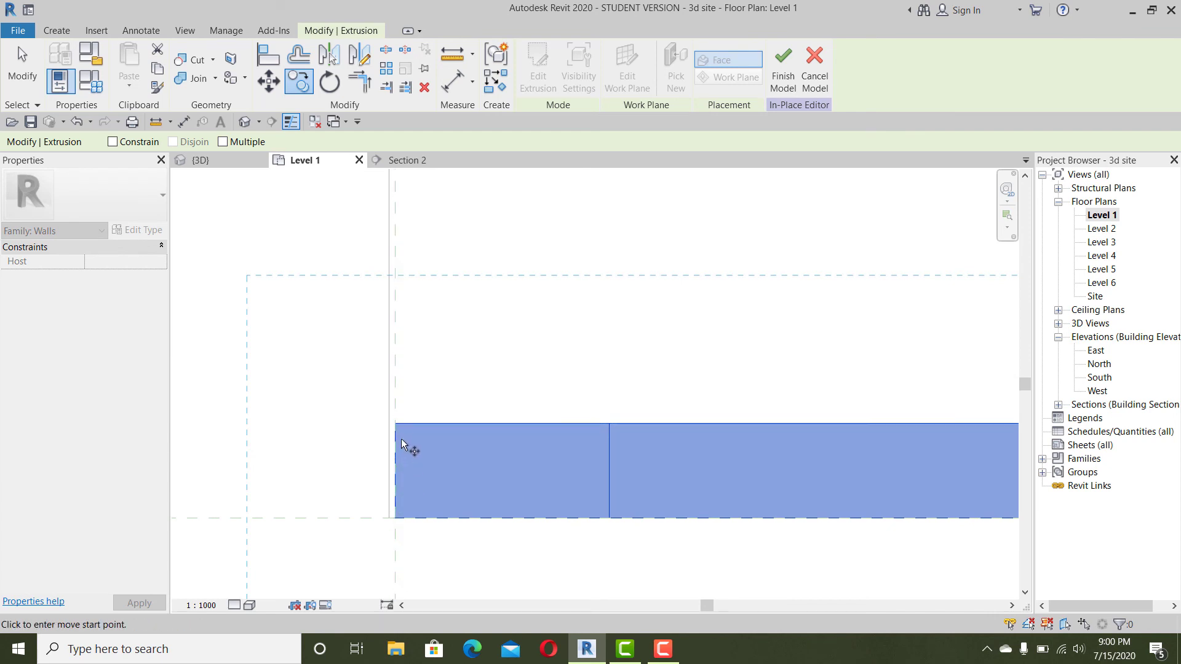
click(395, 425)
middle_drag(422, 260, 411, 496)
scroll(411, 496, down, 5)
scroll(415, 319, down, 2)
middle_drag(409, 295, 362, 594)
scroll(362, 593, down, 1)
middle_drag(362, 391, 363, 570)
scroll(387, 440, down, 3)
middle_drag(396, 335, 382, 477)
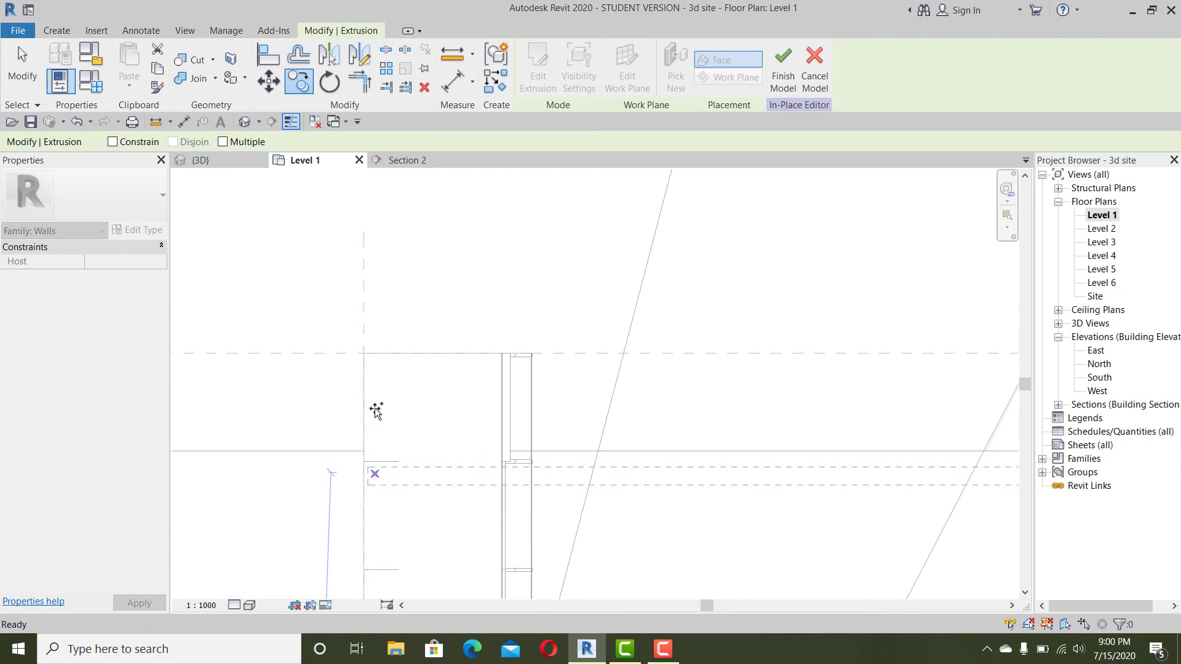
scroll(374, 403, up, 3)
scroll(342, 299, up, 3)
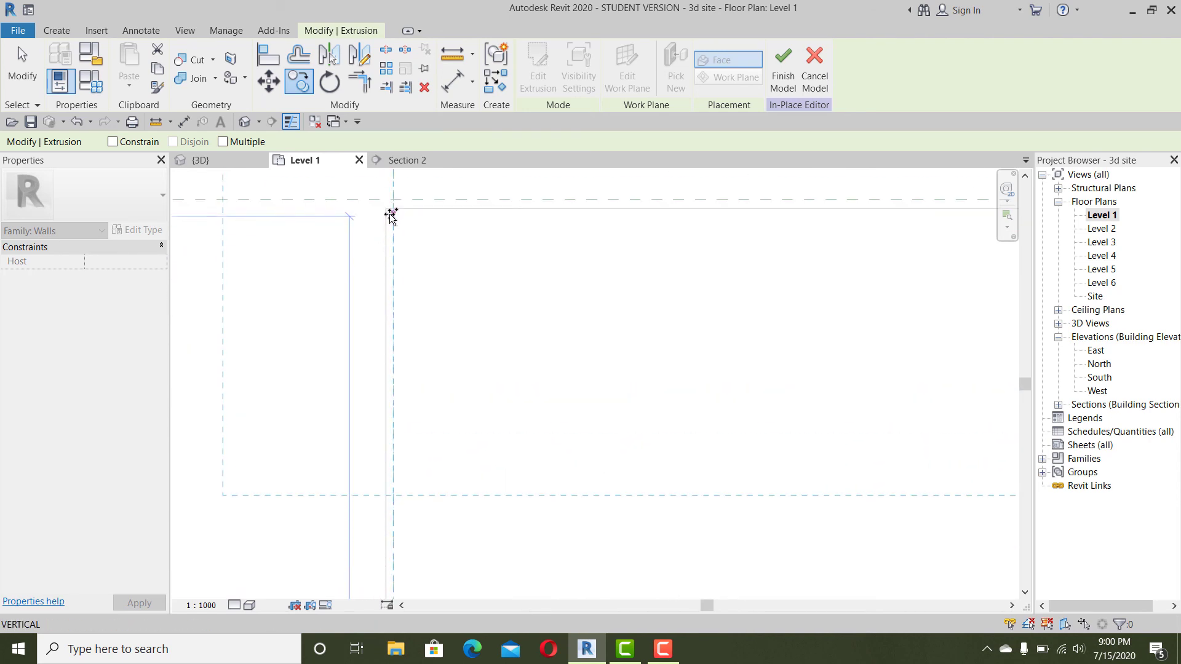
click(393, 209)
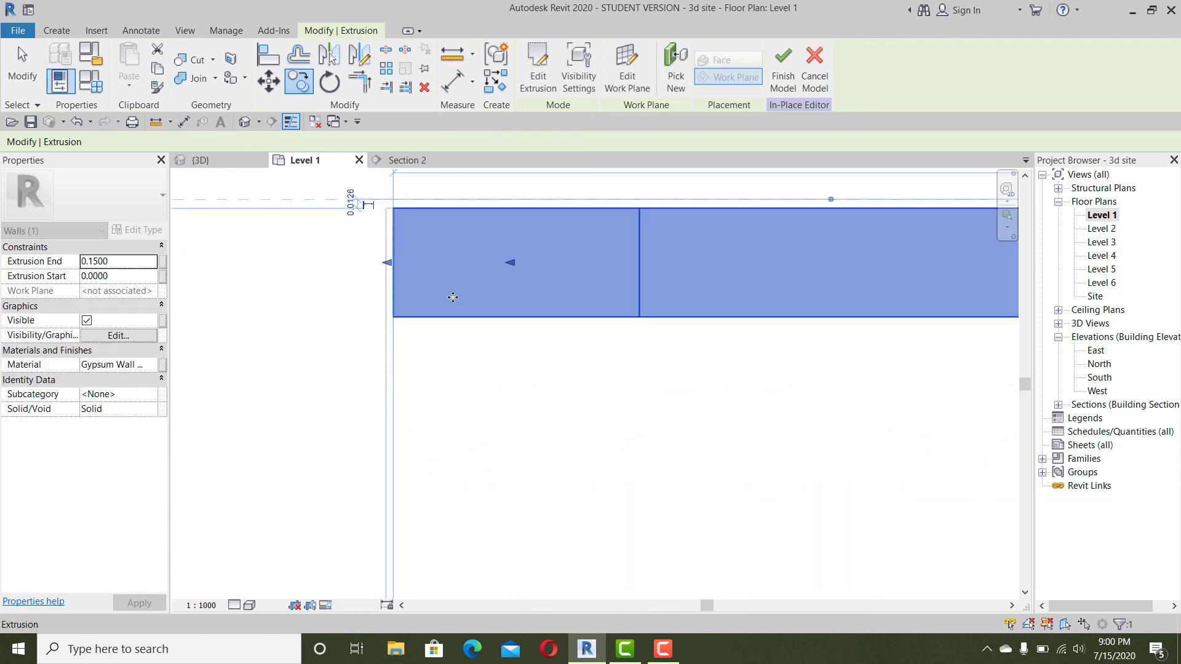
key(Escape)
click(240, 160)
mouse_move(629, 368)
shift+middle_down()
mouse_move(774, 384)
mouse_move(896, 364)
mouse_move(770, 400)
mouse_move(282, 395)
mouse_move(646, 461)
mouse_move(604, 377)
mouse_move(489, 406)
shift+middle_up()
shift+middle_drag(845, 239, 646, 314)
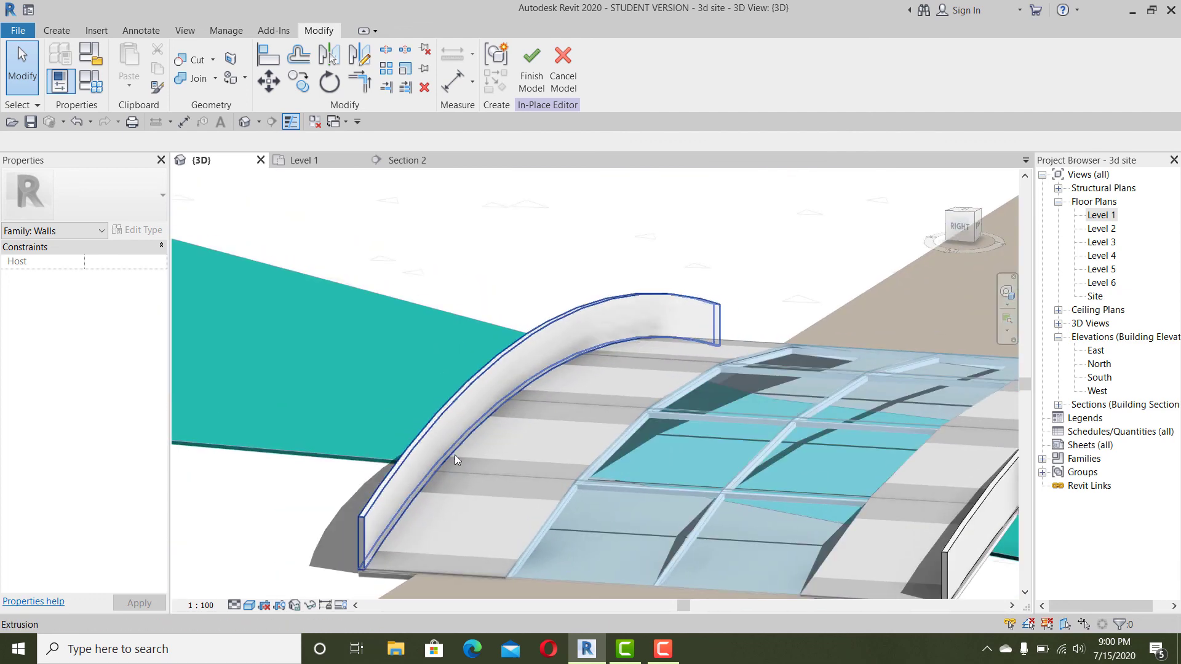